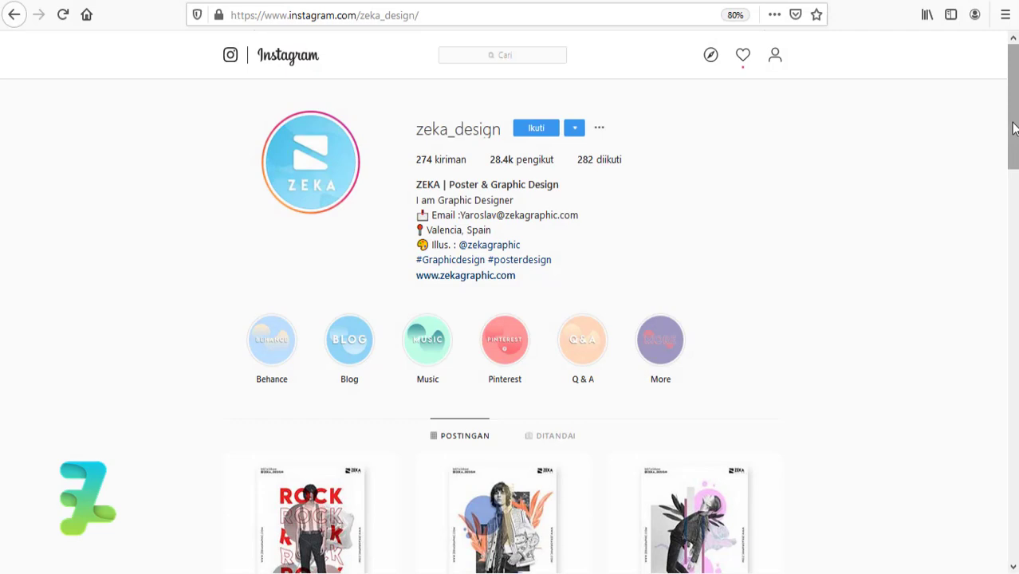
Step: Browse the zeka_design poster gallery, open the Deconstruction 05 poster post and look over its comments
left_click_drag(1011, 125, 1014, 146)
scroll(734, 303, "down", 5)
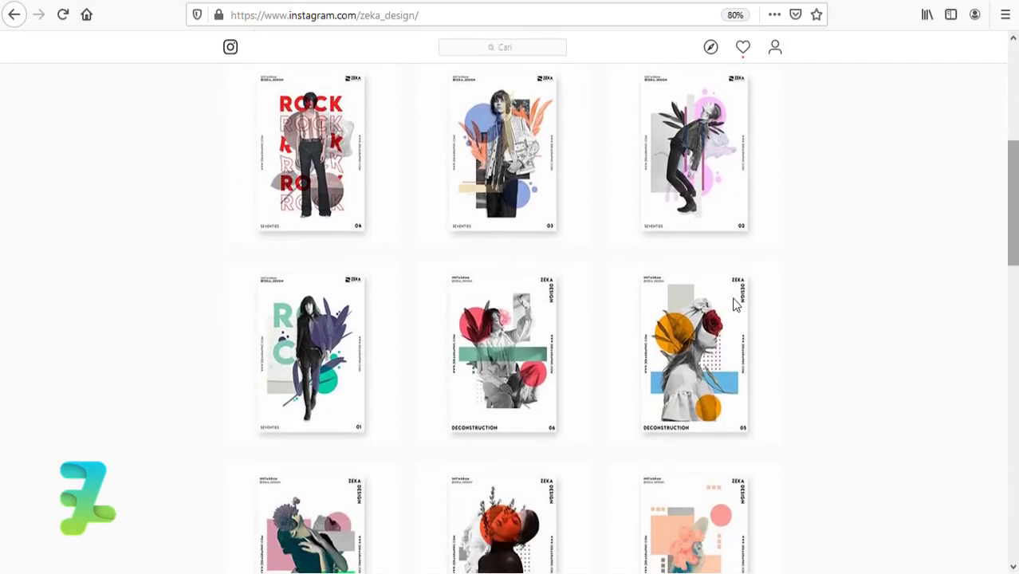
left_click(681, 305)
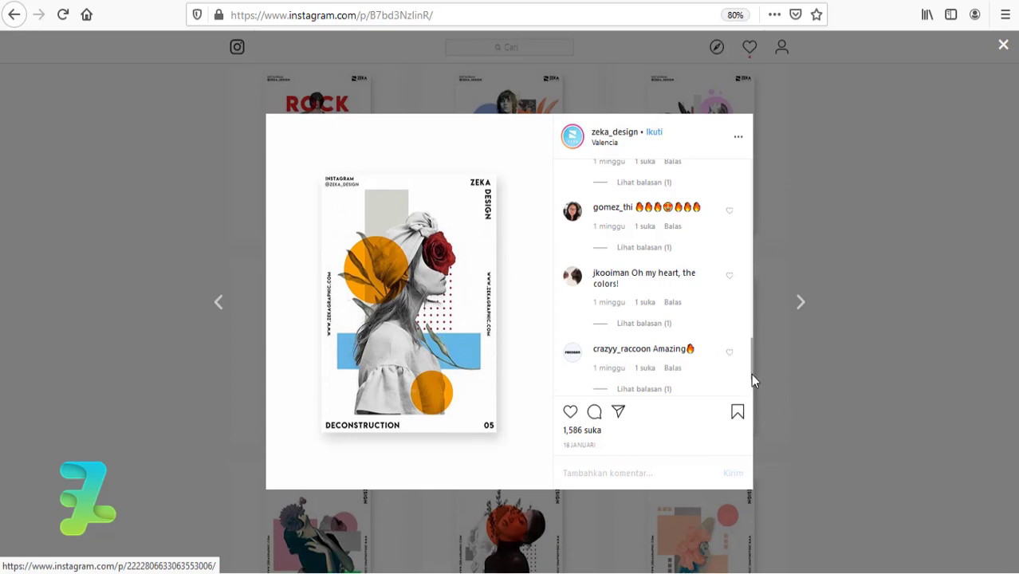
left_click_drag(751, 373, 745, 200)
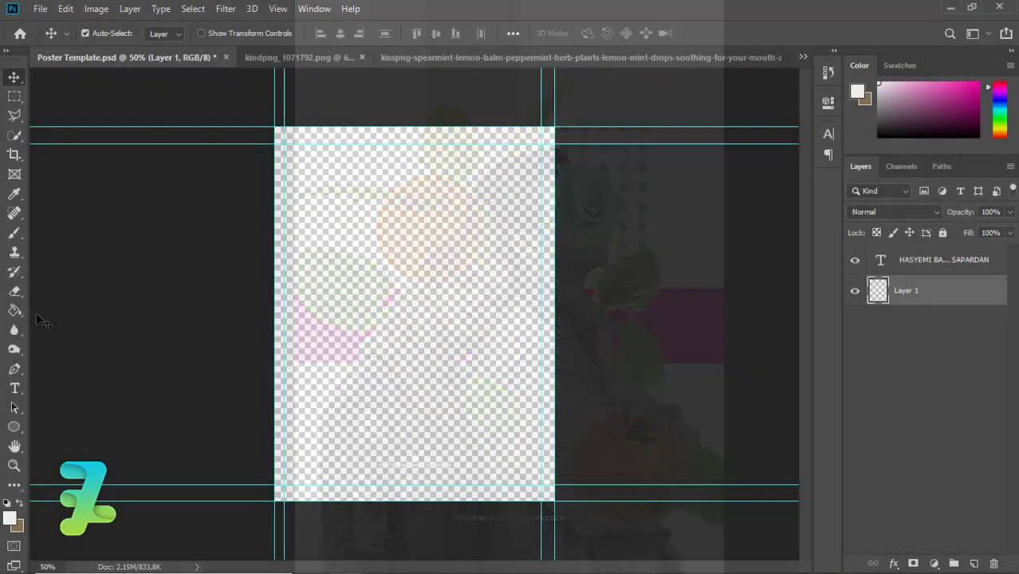
Step: Switch to Photoshop and fill Layer 1 of the poster template with white using the Paint Bucket
left_click(19, 310)
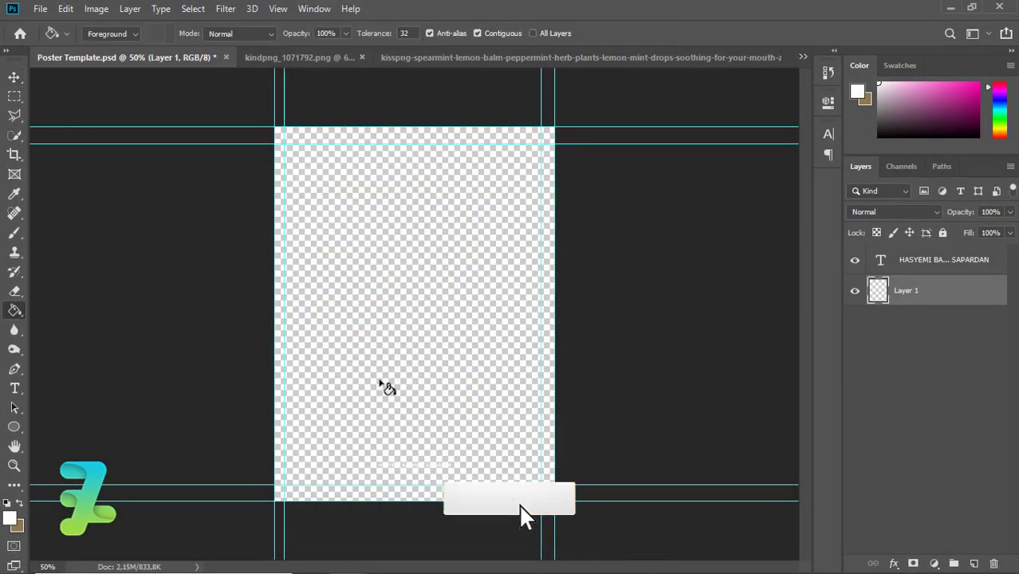
left_click(385, 388)
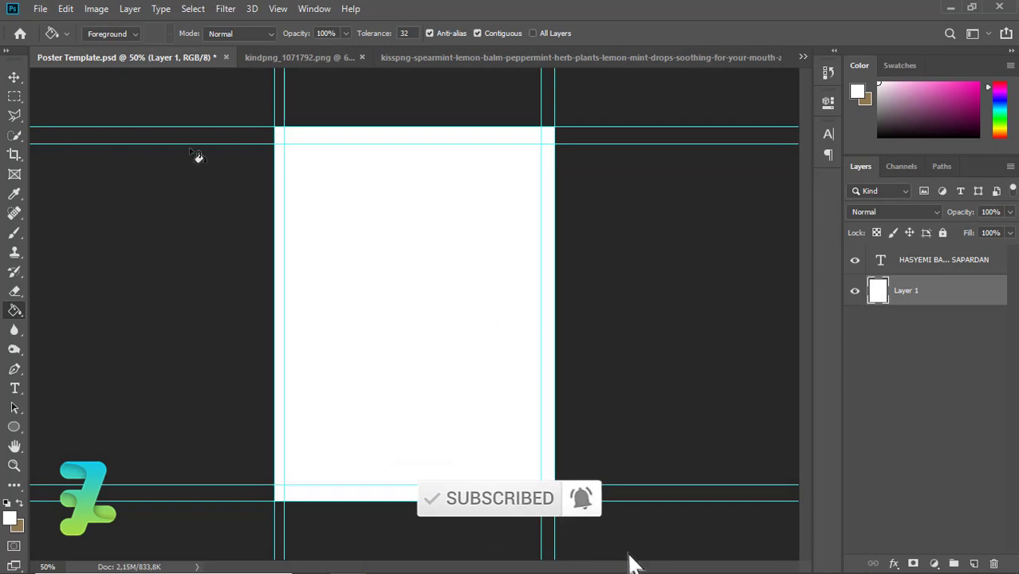
left_click(14, 76)
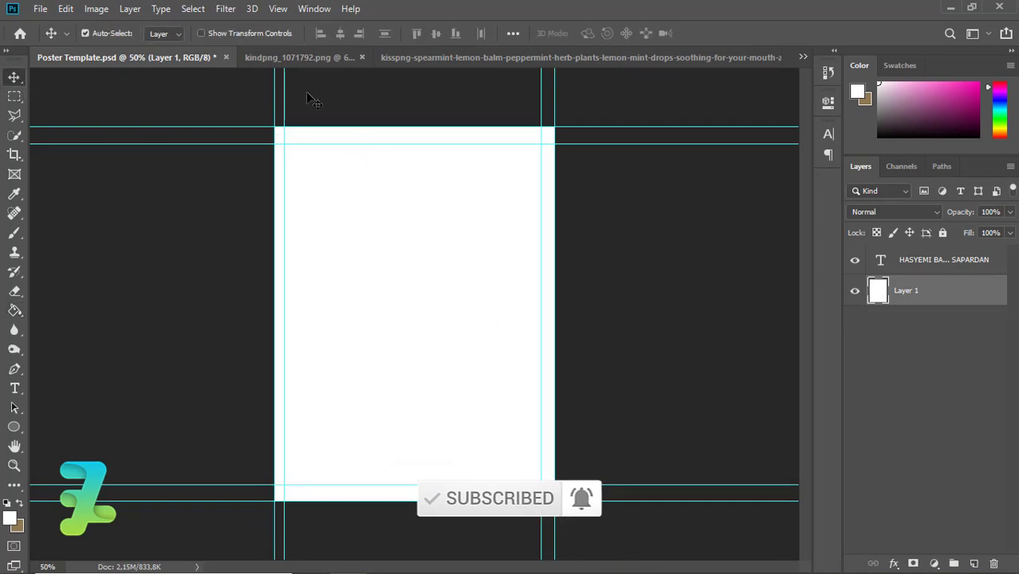
Step: Bring up the open Unsplash couple photo and float it in its own window
left_click(308, 10)
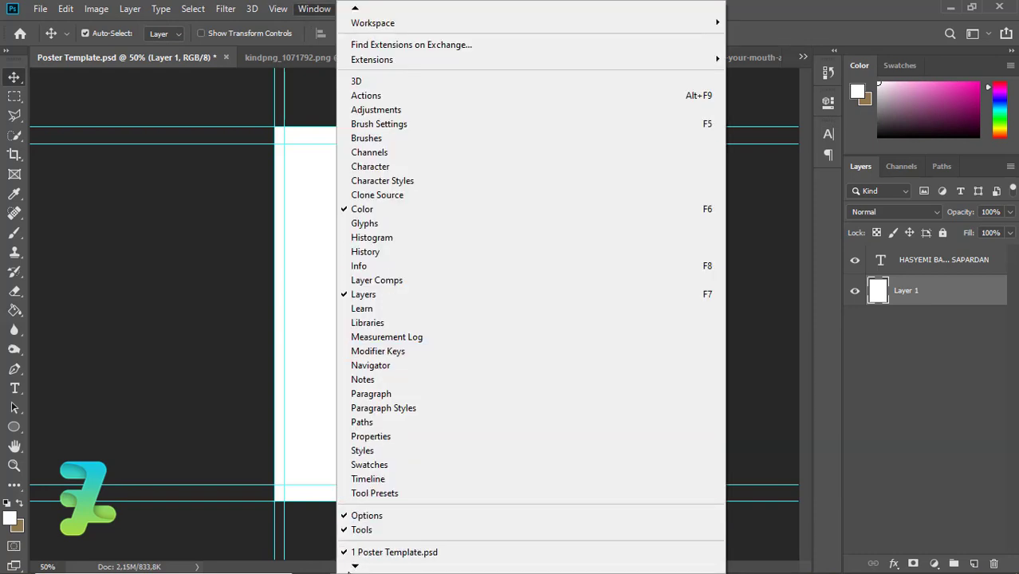
mouse_move(355, 566)
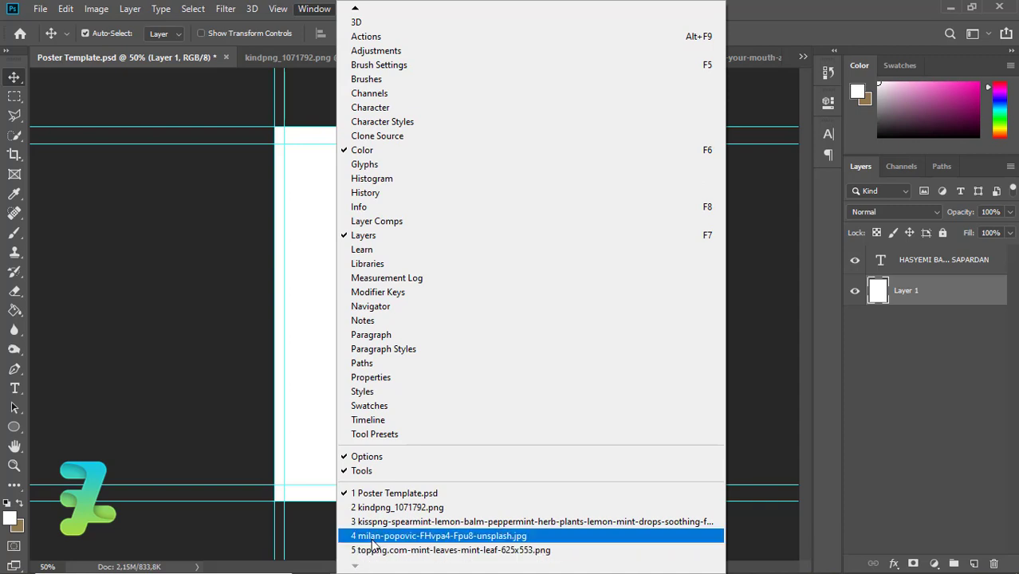
left_click(370, 537)
right_click(577, 60)
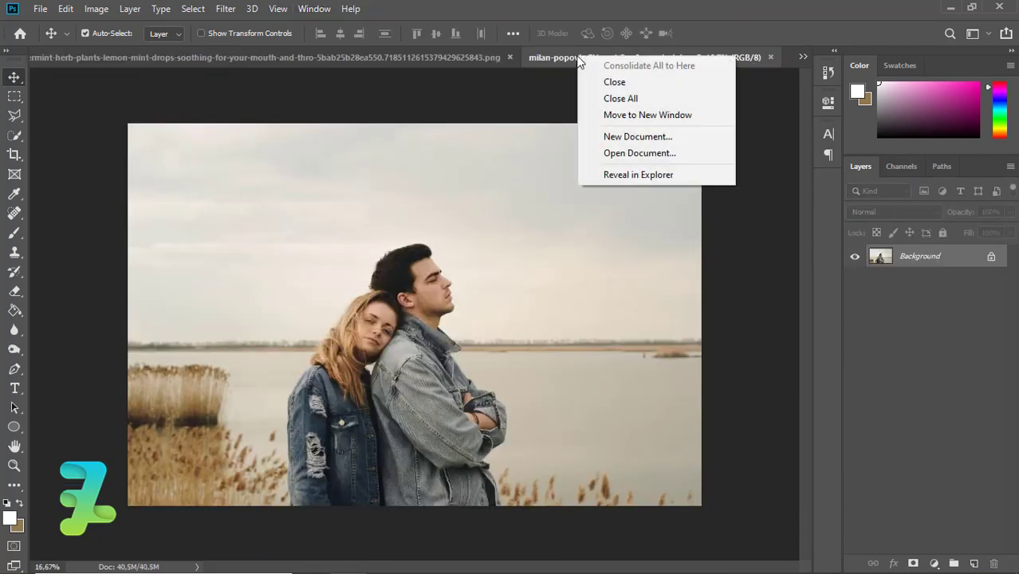
left_click(601, 114)
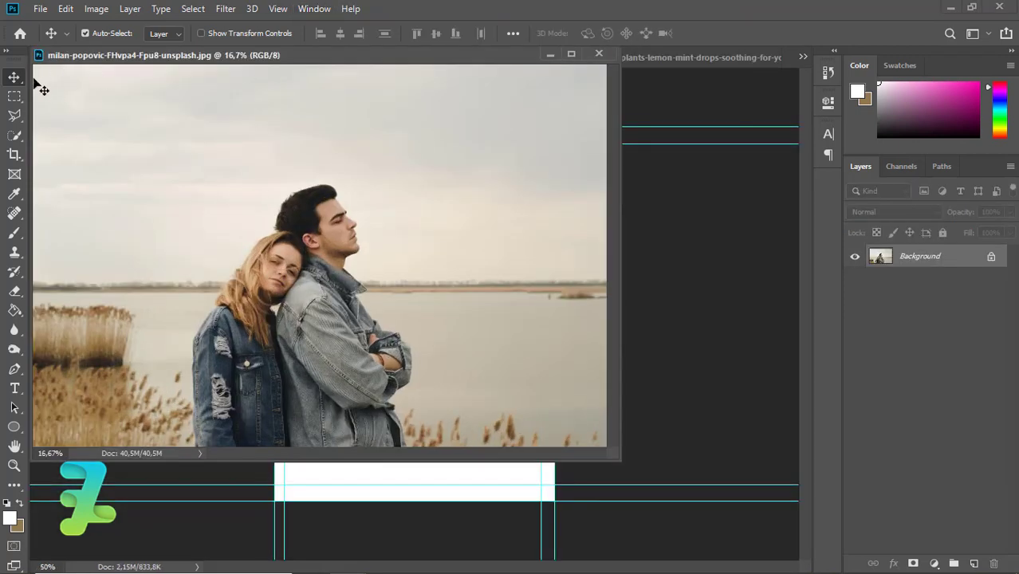
Step: Copy the couple photo into Poster Template.psd above the white layer and close the photo's window
left_click_drag(287, 58, 650, 143)
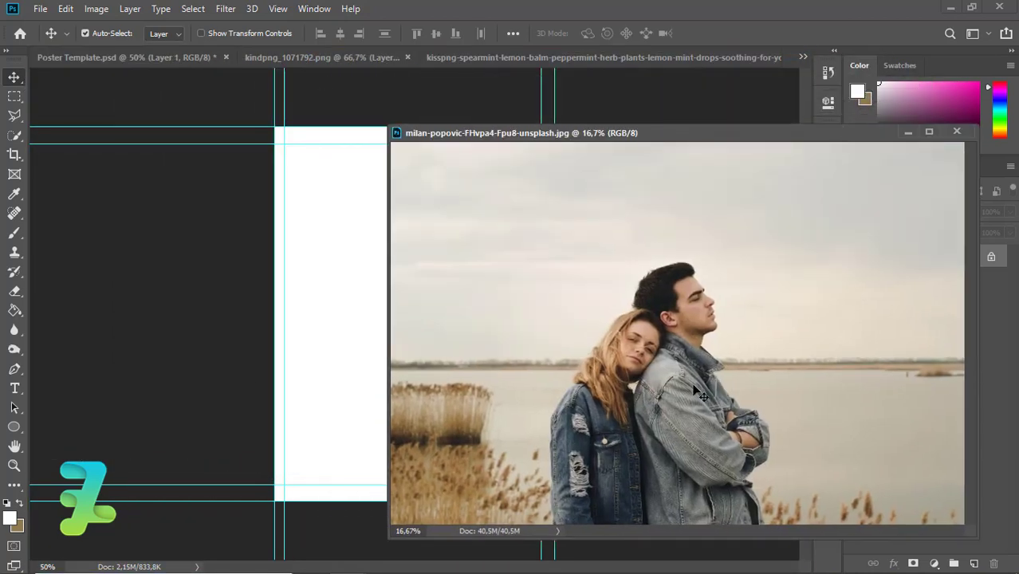
left_click_drag(404, 329, 366, 315)
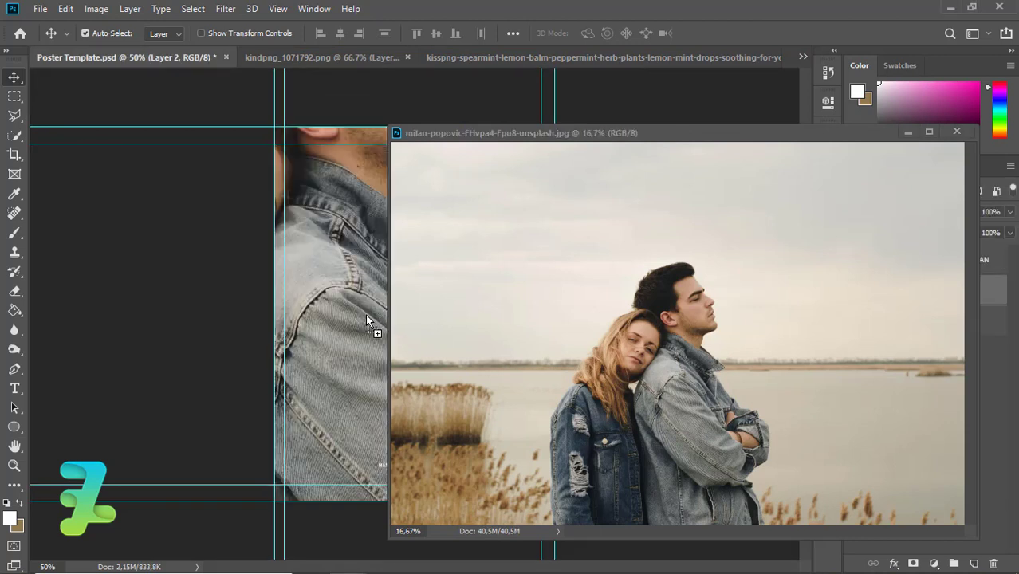
left_click(952, 131)
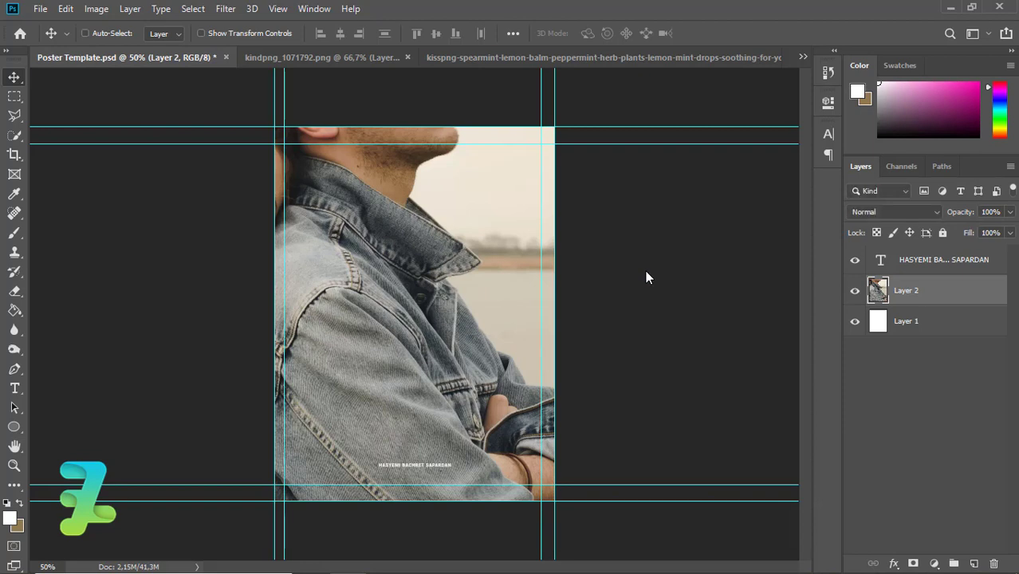
Step: Scale the couple photo proportionally to about 37.8% and position it so the couple fills the poster's lower part
key("ctrl+minus")
key("ctrl+minus")
key("ctrl+minus")
key("ctrl+minus")
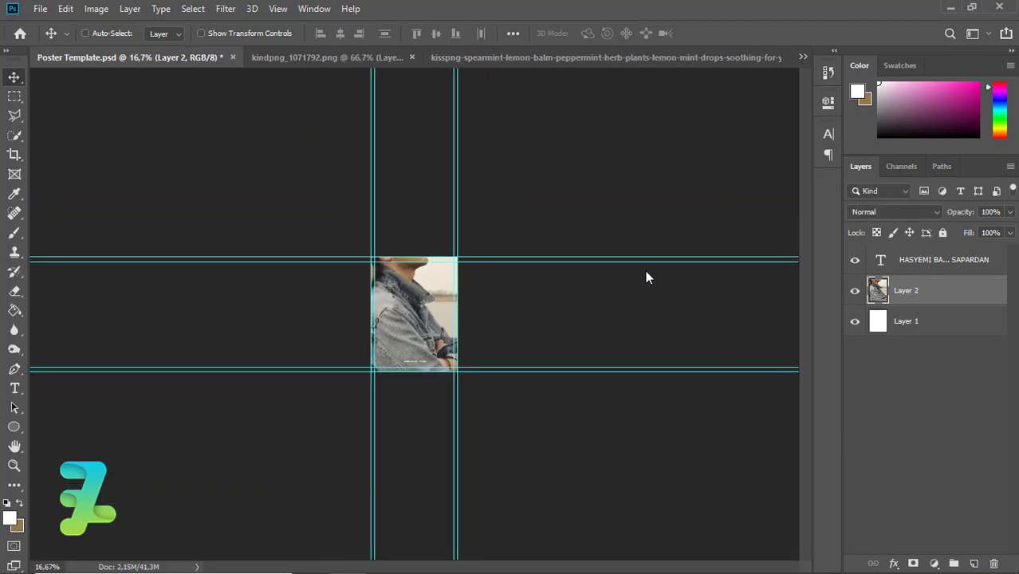
key("ctrl+t")
key("ctrl+minus")
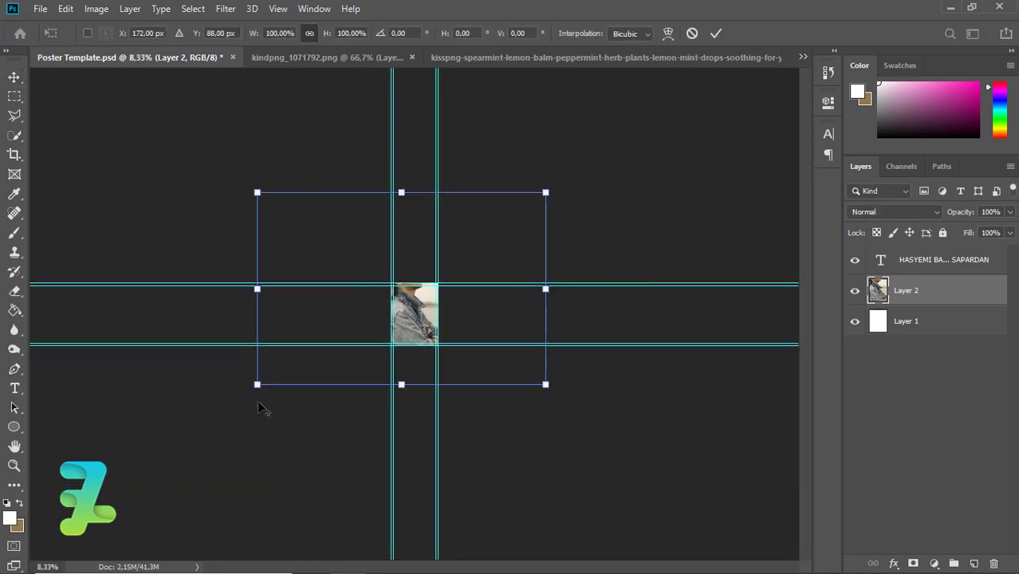
left_click_drag(258, 383, 408, 342)
key("ctrl+plus")
key("ctrl+plus")
key("ctrl+plus")
key("ctrl+plus")
key("ctrl+plus")
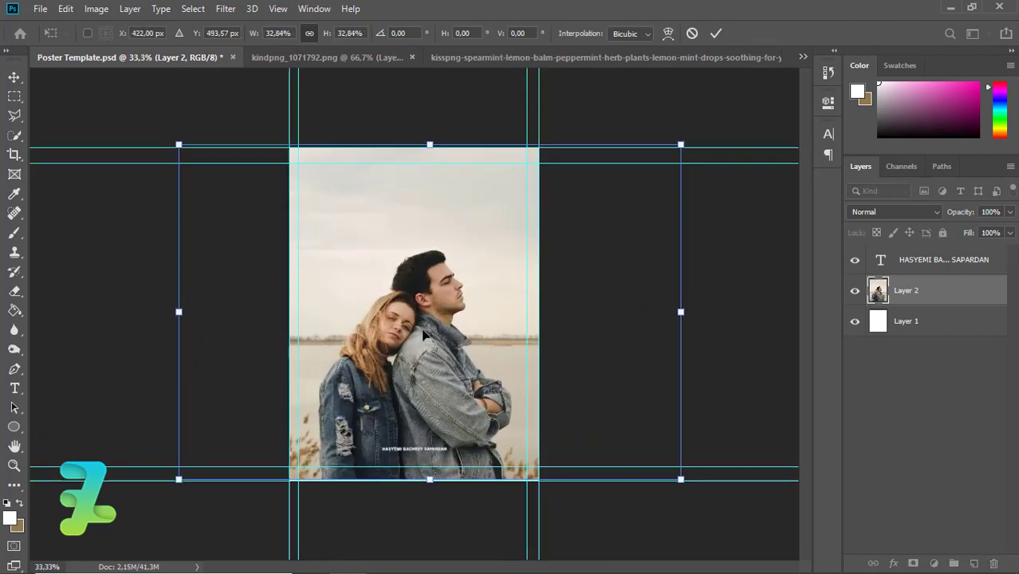
left_click_drag(713, 123, 758, 93)
left_click_drag(443, 289, 445, 274)
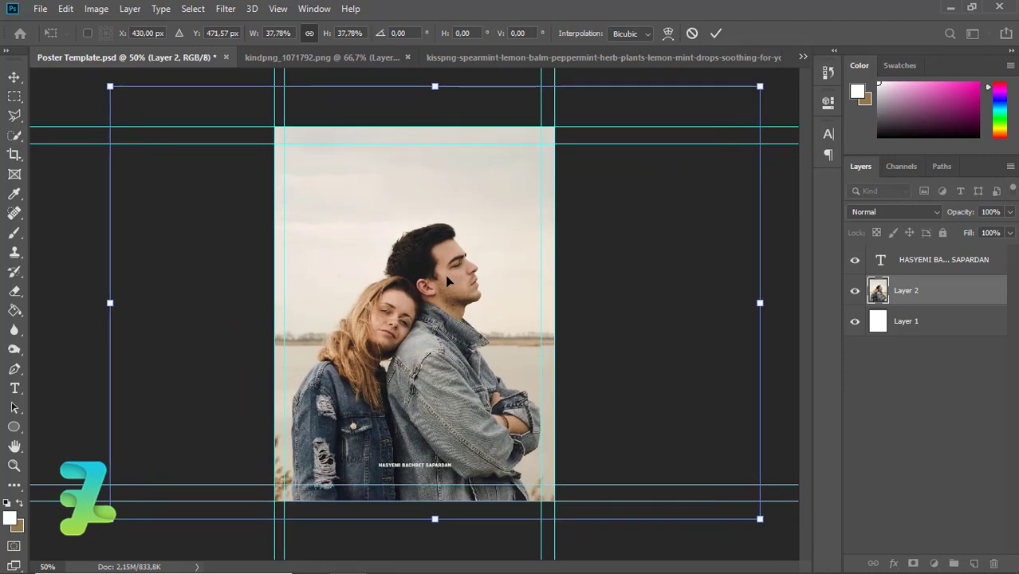
key("Return")
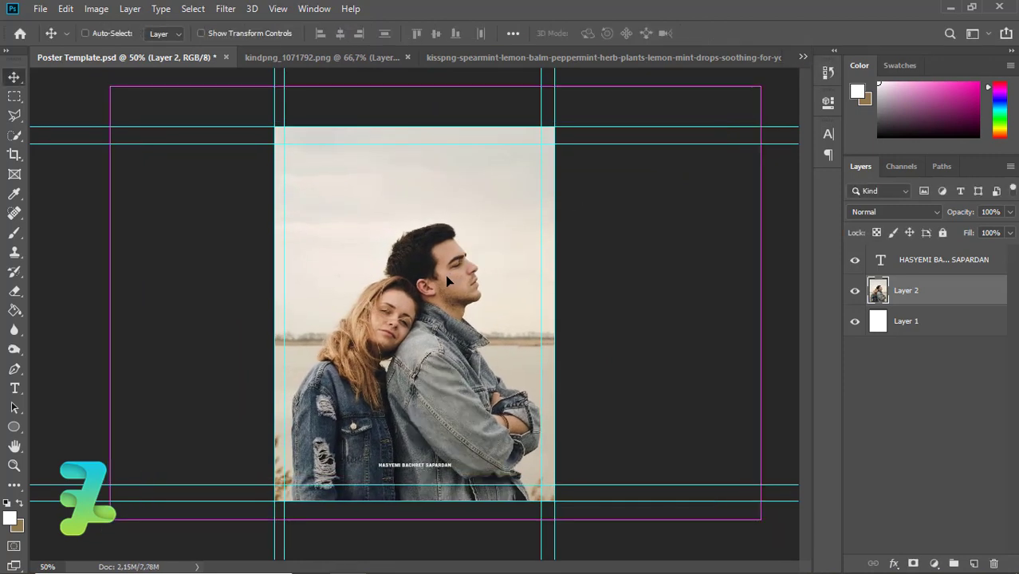
Step: Start a Pen path at the poster's bottom edge and trace the man's jacket hem up to the notch beneath his folded arm
key("ctrl+plus")
key("ctrl+plus")
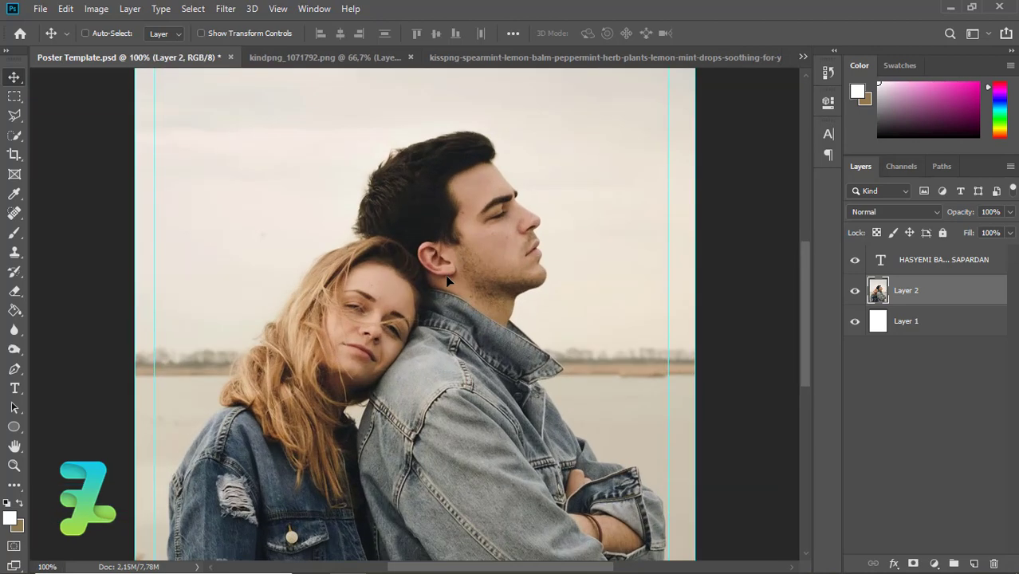
key("ctrl+plus")
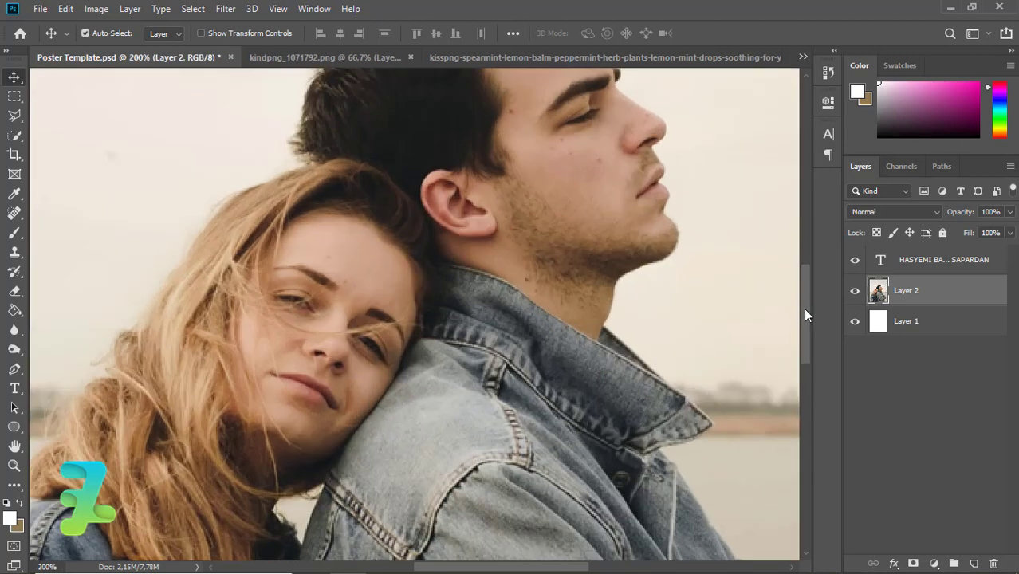
left_click_drag(802, 308, 813, 408)
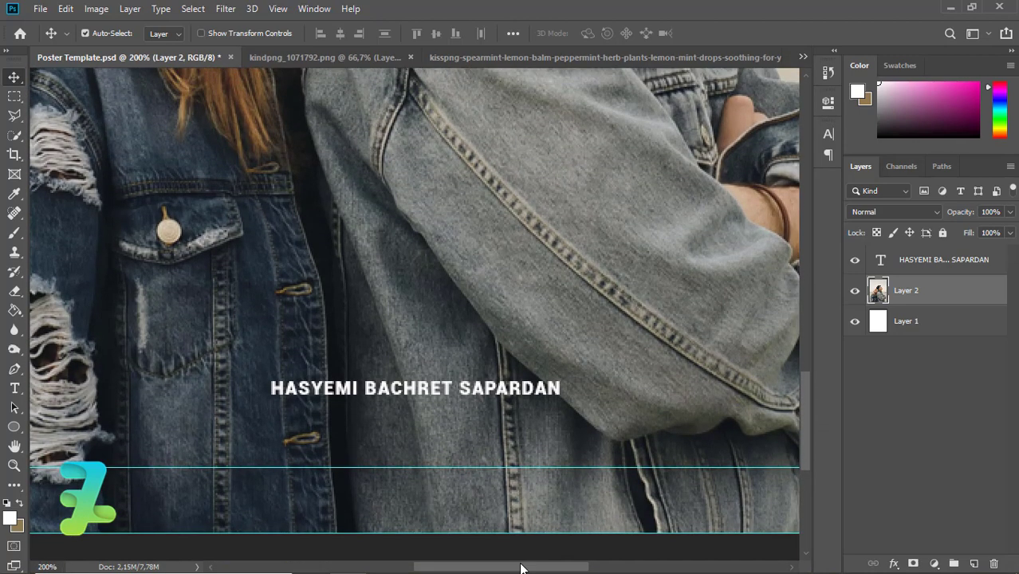
left_click_drag(520, 565, 593, 565)
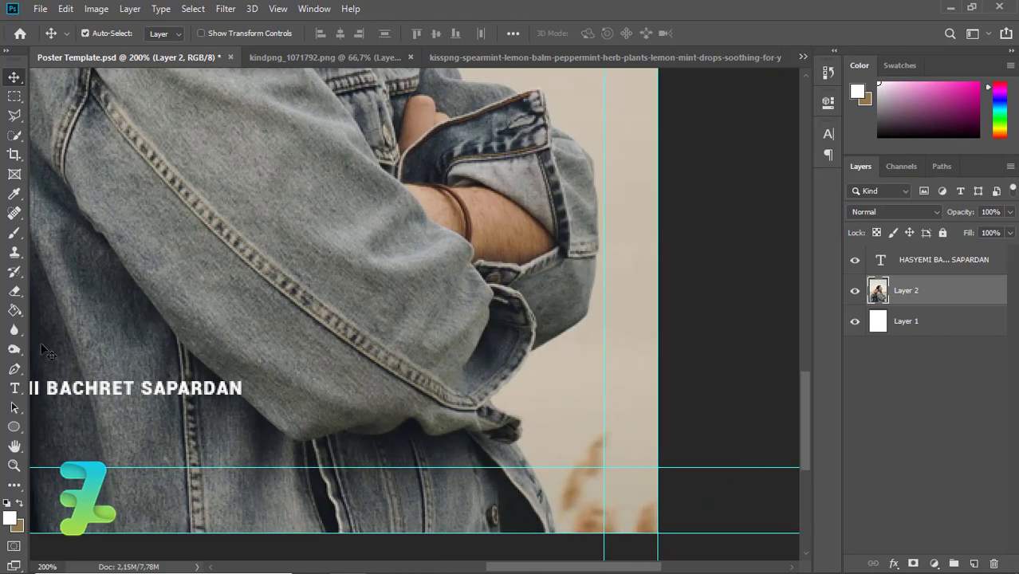
left_click(17, 366)
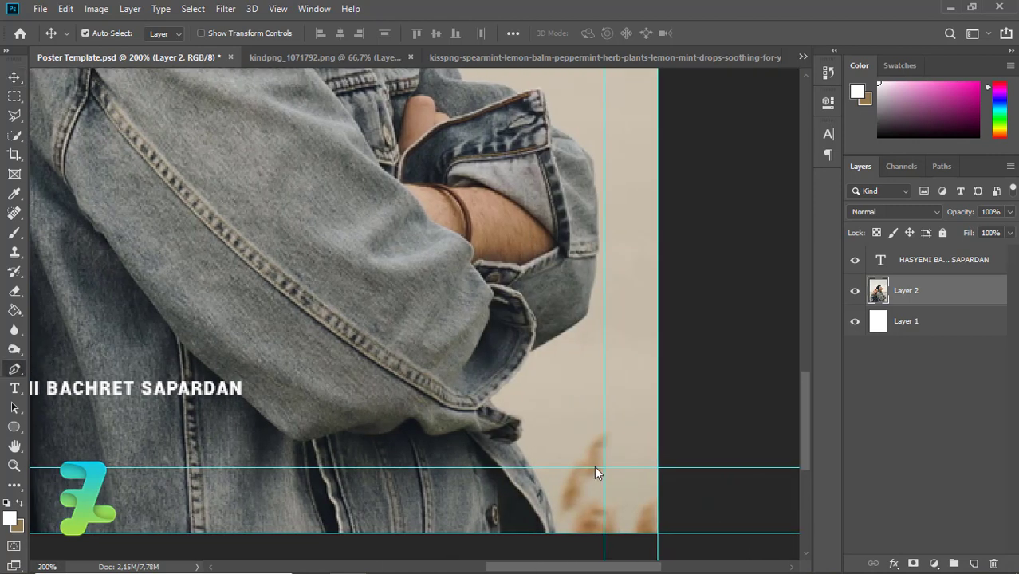
left_click(556, 533)
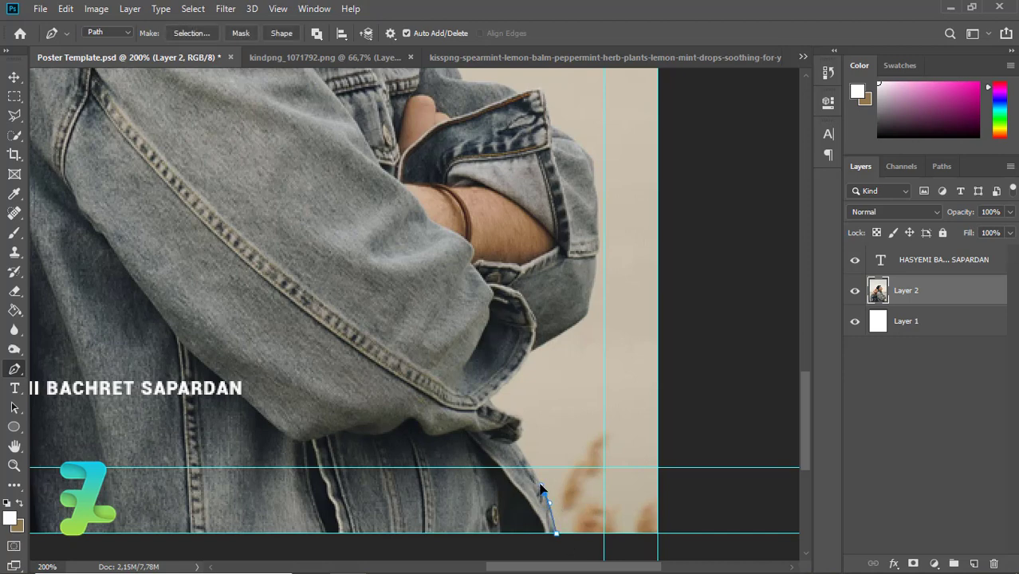
left_click(515, 448)
left_click(491, 395)
Step: Continue the Pen path around the man's folded sleeve to the upper corner of the turned-up cuff
left_click(535, 348)
left_click(589, 313)
left_click(596, 257)
left_click(596, 209)
left_click(593, 158)
left_click(564, 128)
left_click(554, 125)
left_click(539, 92)
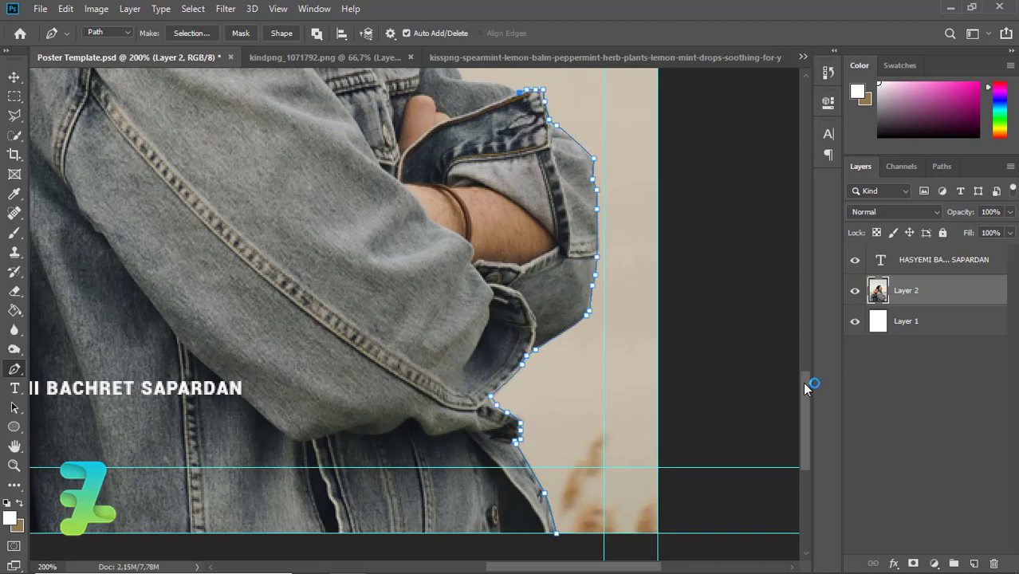
Step: Extend the Pen path from the cuff up the front of the man's jacket to the collar tip
scroll(522, 94, "up", 5)
left_click(494, 455)
left_click(452, 428)
left_click(421, 402)
left_click(385, 353)
left_click(357, 307)
left_click(344, 292)
left_click(366, 285)
left_click(393, 266)
Step: Trace the Pen path along the upper edge of the man's collar and up his neck to below the jaw
left_click(361, 237)
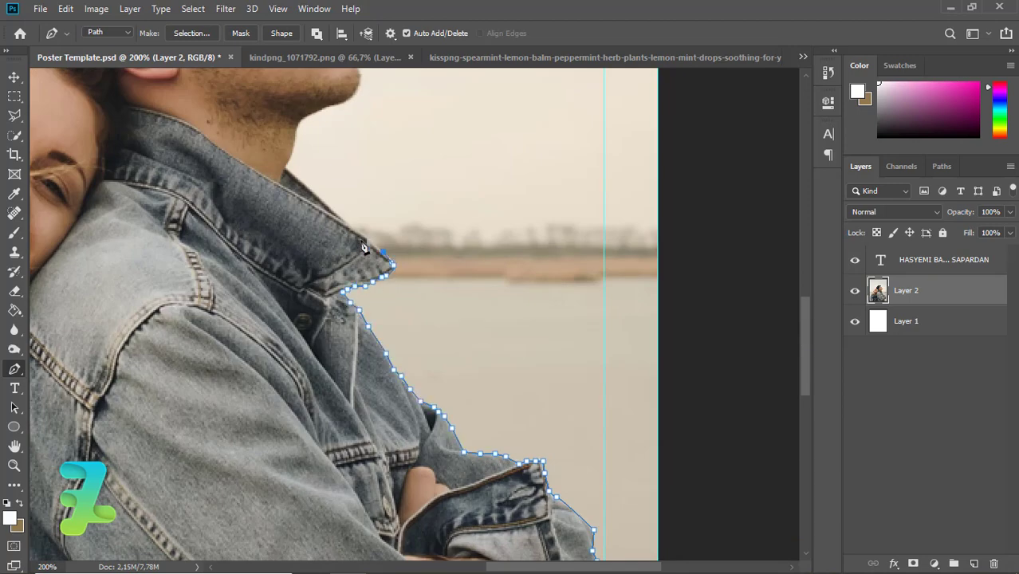
left_click(311, 189)
left_click(286, 169)
left_click(295, 137)
left_click(307, 113)
left_click(335, 104)
Step: Trace the Pen path closely around the man's chin and lips up to the base of his nose
key("ctrl+plus")
key("ctrl+plus")
scroll(268, 353, "up", 5)
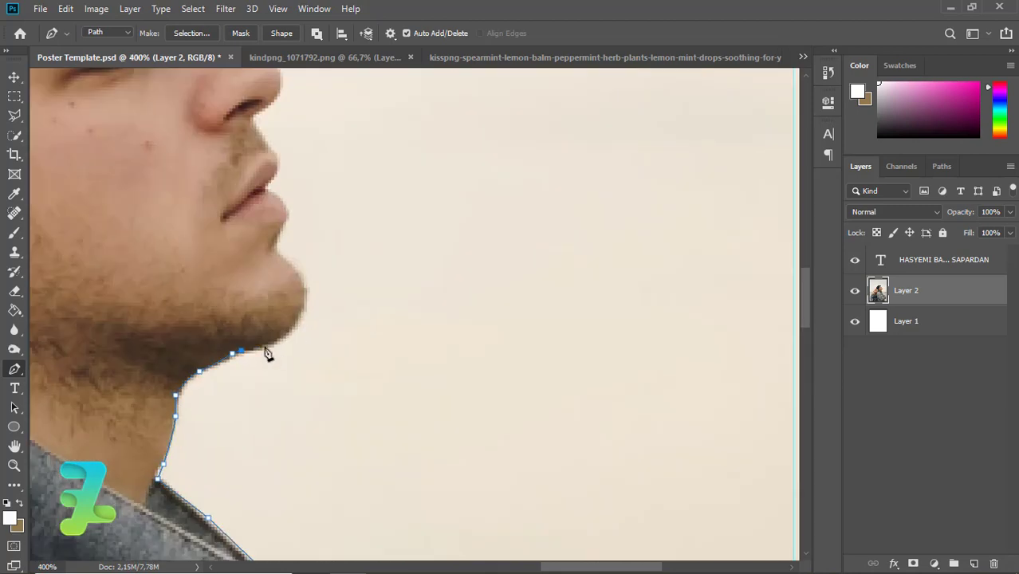
left_click(264, 344)
left_click(295, 318)
left_click(302, 284)
left_click(279, 255)
left_click(285, 219)
left_click(264, 189)
left_click(275, 162)
left_click(255, 121)
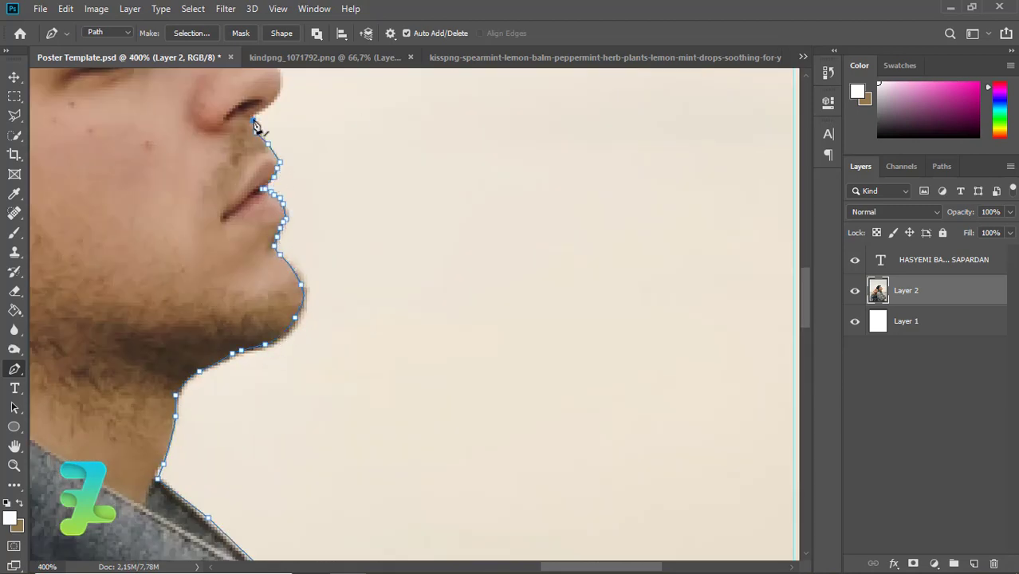
Step: Continue the Pen path around the man's nose and up its bridge to the eyebrow
scroll(264, 159, "up", 4)
left_click(256, 377)
left_click(276, 355)
left_click(277, 331)
left_click(227, 299)
left_click(191, 277)
left_click(185, 257)
left_click(182, 223)
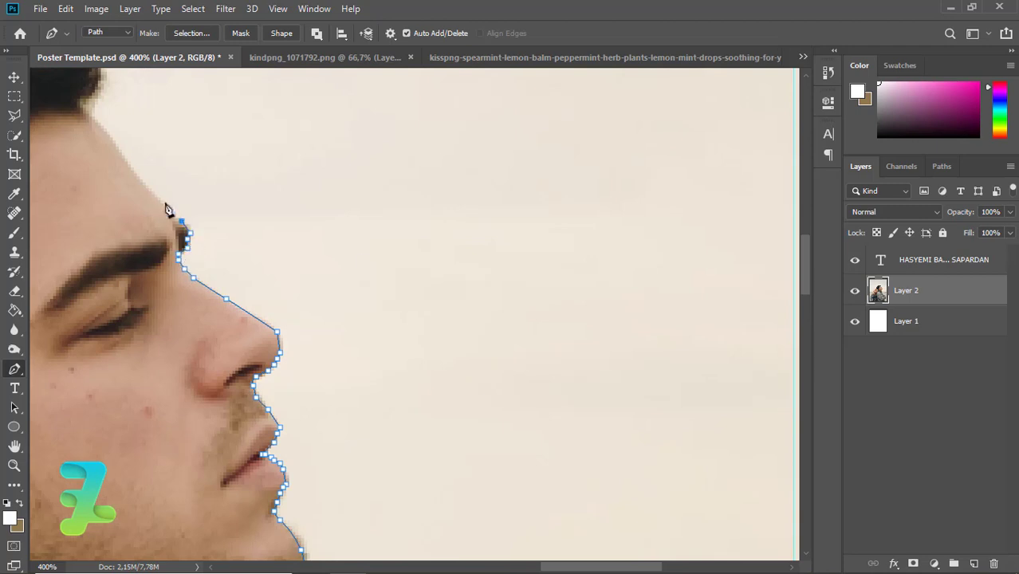
Step: Extend the Pen path up the man's forehead and around the front of his hair
left_click(163, 206)
left_click(137, 175)
left_click(109, 137)
left_click(94, 119)
left_click(80, 107)
scroll(84, 112, "up", 3)
left_click(98, 278)
left_click(80, 234)
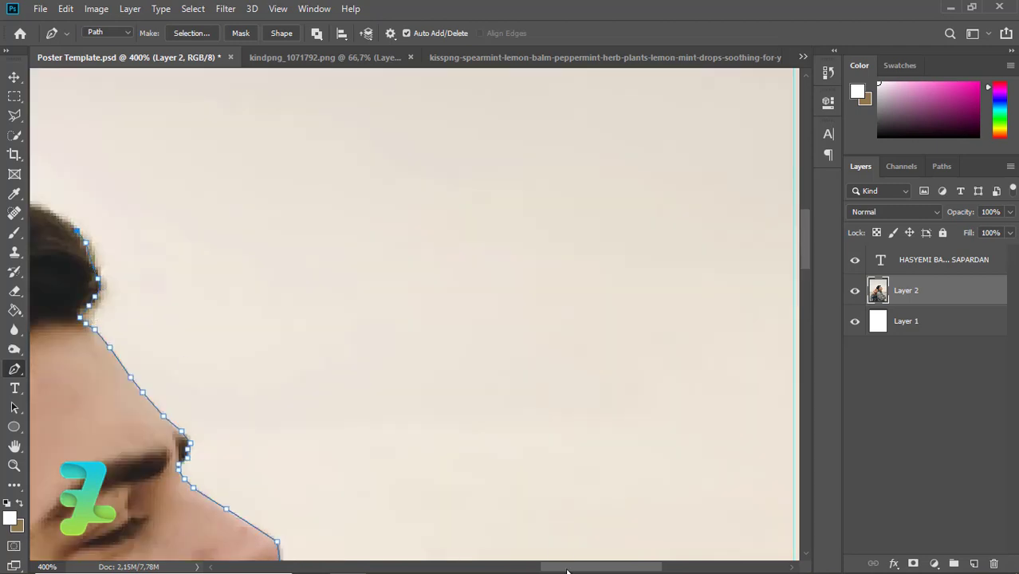
Step: Trace the Pen path over the top of the man's hair, from the front towards the crown
scroll(80, 235, "left", 5)
left_click(526, 201)
left_click(480, 200)
left_click(418, 208)
left_click(369, 222)
left_click(317, 235)
left_click(301, 239)
left_click(285, 242)
left_click(263, 255)
left_click(240, 263)
left_click(217, 268)
left_click(216, 284)
left_click(199, 296)
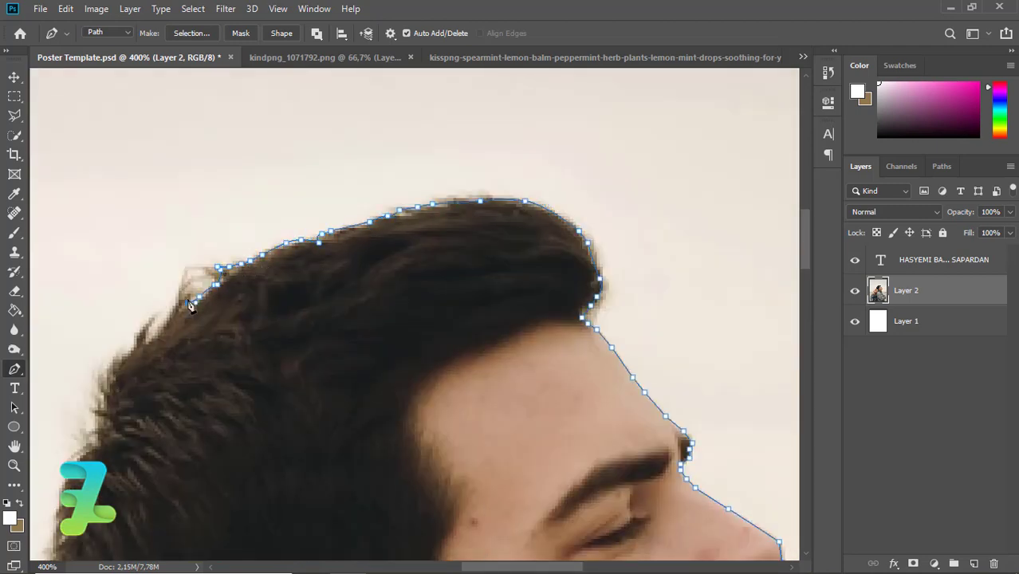
Step: Continue the Pen path down the back of the man's hair to where it meets the woman's head
left_click(133, 347)
left_click(102, 374)
left_click(105, 408)
left_click(89, 434)
left_click(66, 462)
left_click(60, 505)
scroll(269, 337, "down", 3)
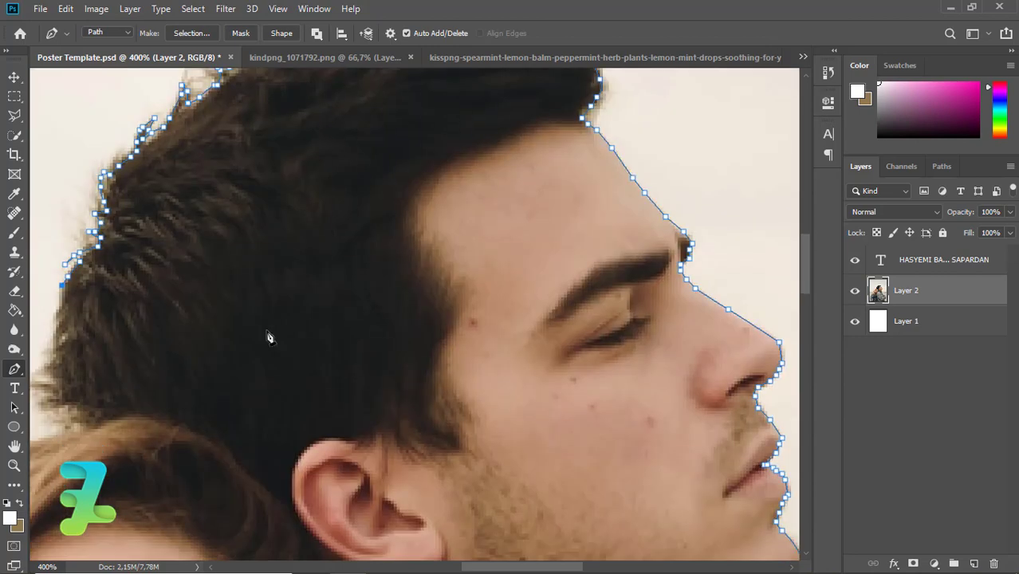
scroll(269, 336, "left", 4)
left_click(419, 363)
left_click(434, 421)
Step: Trace the Pen path from the top of the woman's head down the outer edge of her hair
left_click(345, 454)
scroll(319, 463, "down", 6)
left_click(226, 182)
left_click(163, 259)
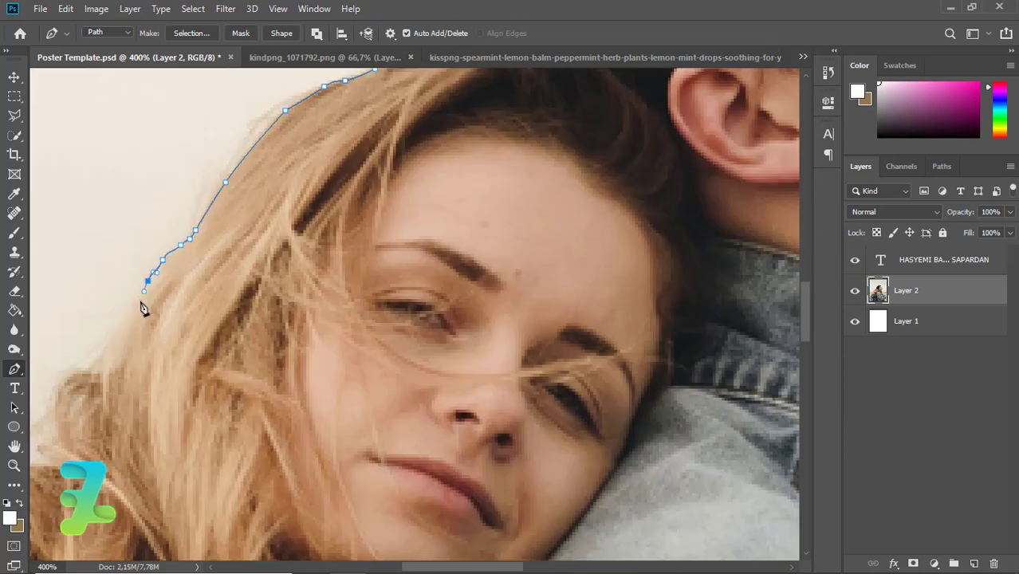
left_click(102, 346)
left_click(55, 443)
Step: Extend the Pen path around the woman's lower hair to the shoulder of her denim jacket
scroll(413, 560, "left", 4)
scroll(319, 399, "down", 6)
left_click(193, 297)
left_click(164, 369)
left_click(138, 431)
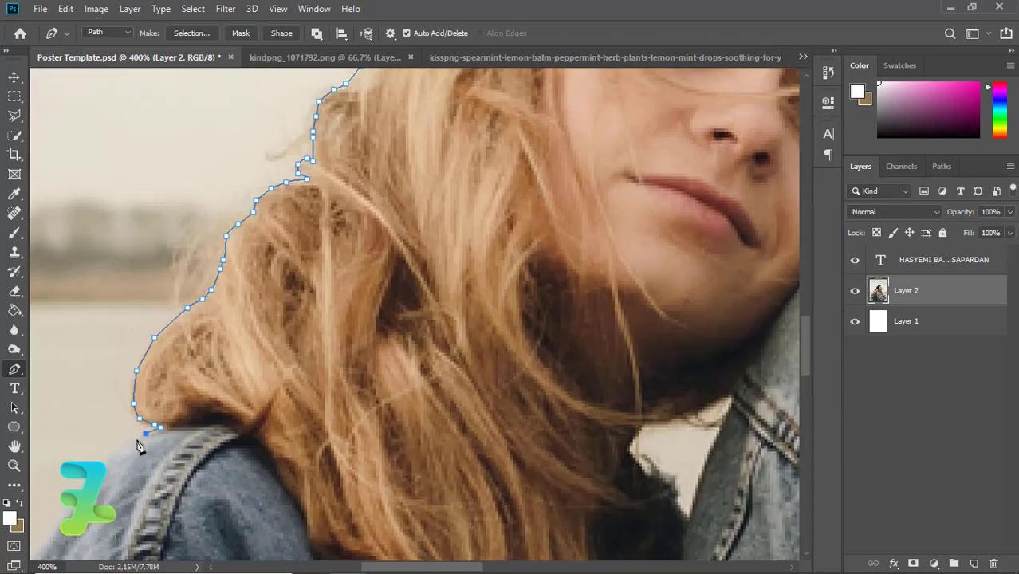
Step: Continue the Pen path over the woman's denim shoulder and down the outer edge of her upper sleeve
scroll(138, 434, "down", 6)
left_click_drag(470, 568, 429, 567)
left_click(216, 324)
left_click(192, 367)
scroll(352, 349, "down", 5)
left_click(191, 285)
left_click(186, 424)
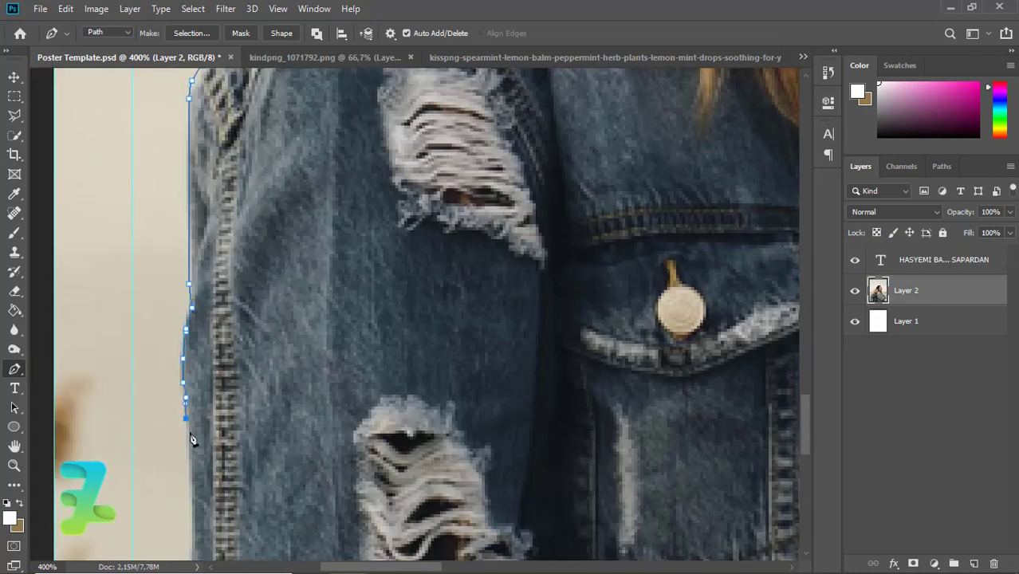
Step: Trace the Pen path down the woman's lower sleeve to the photo's bottom edge and run it across below the canvas
scroll(193, 435, "down", 5)
left_click(198, 366)
left_click(188, 482)
scroll(723, 363, "down", 5)
left_click(195, 531)
key("ctrl+minus")
key("ctrl+minus")
key("ctrl+minus")
key("ctrl+minus")
key("ctrl+minus")
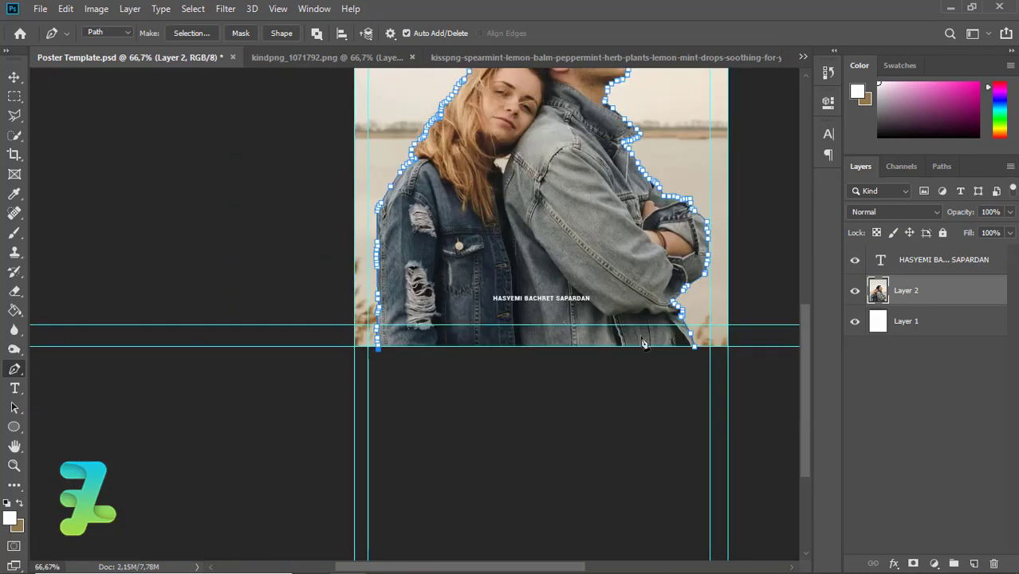
left_click(652, 363)
Step: Convert the couple's path to a selection and use it as a layer mask on Layer 2
right_click(578, 256)
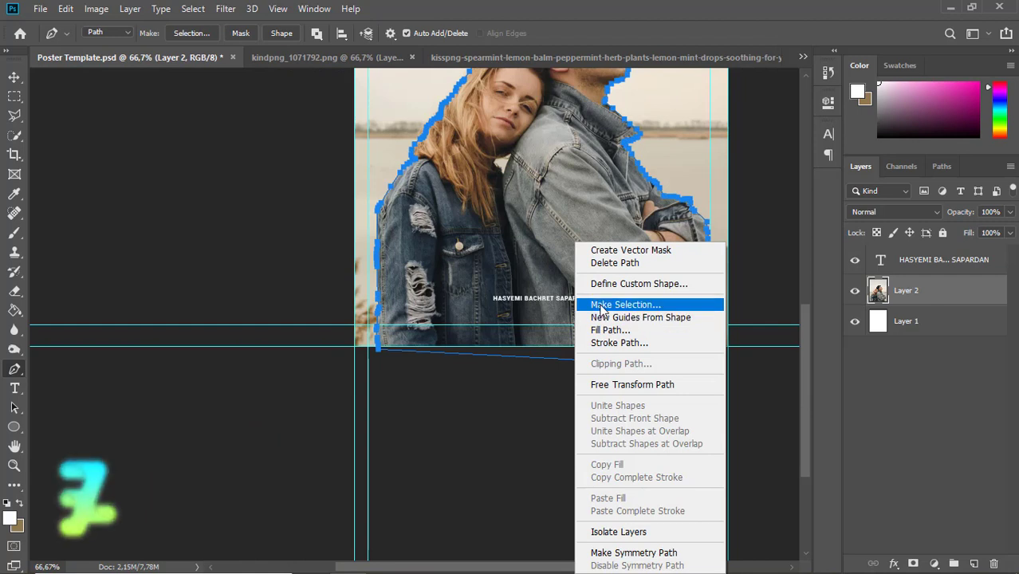
left_click(606, 302)
key("Return")
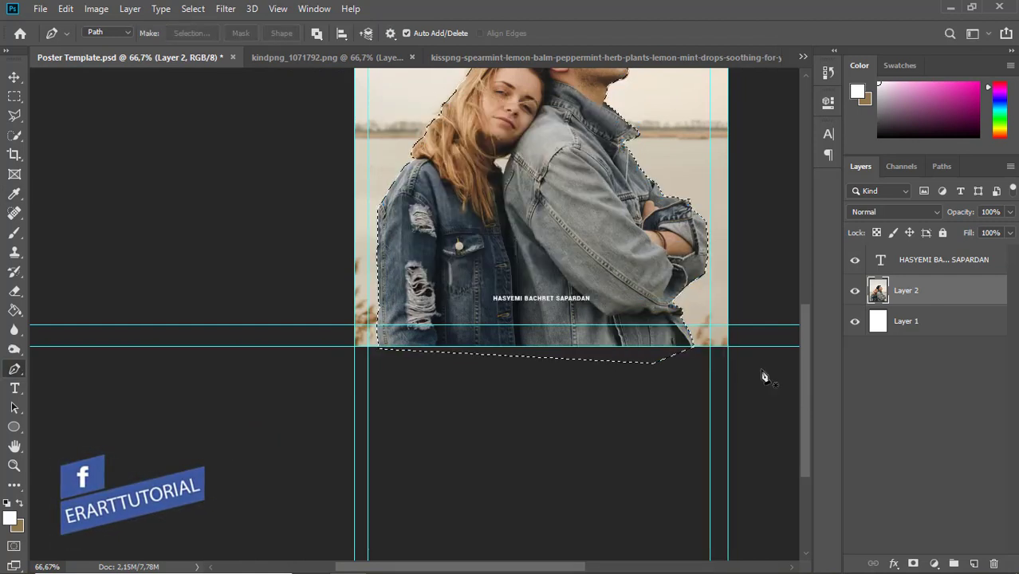
left_click(912, 562)
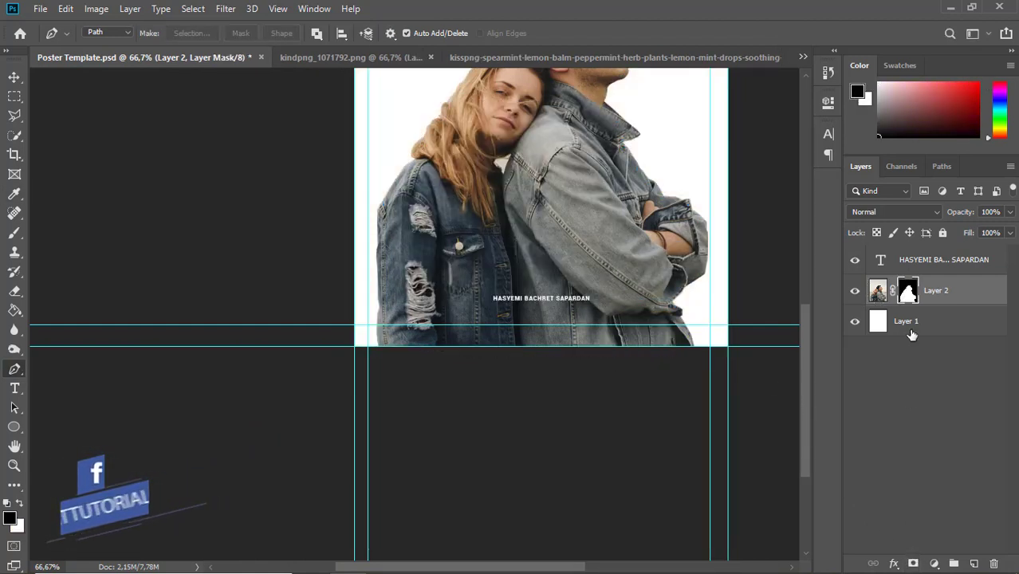
Step: Add a Hue/Saturation adjustment clipped to Layer 2, with hue -5 and saturation -96
left_click_drag(805, 359, 798, 304)
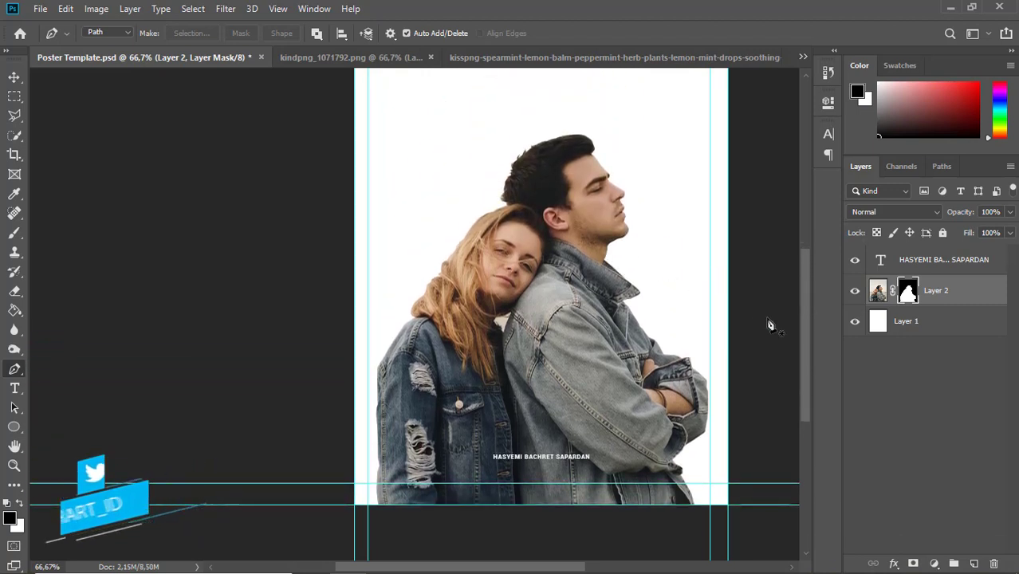
left_click(934, 563)
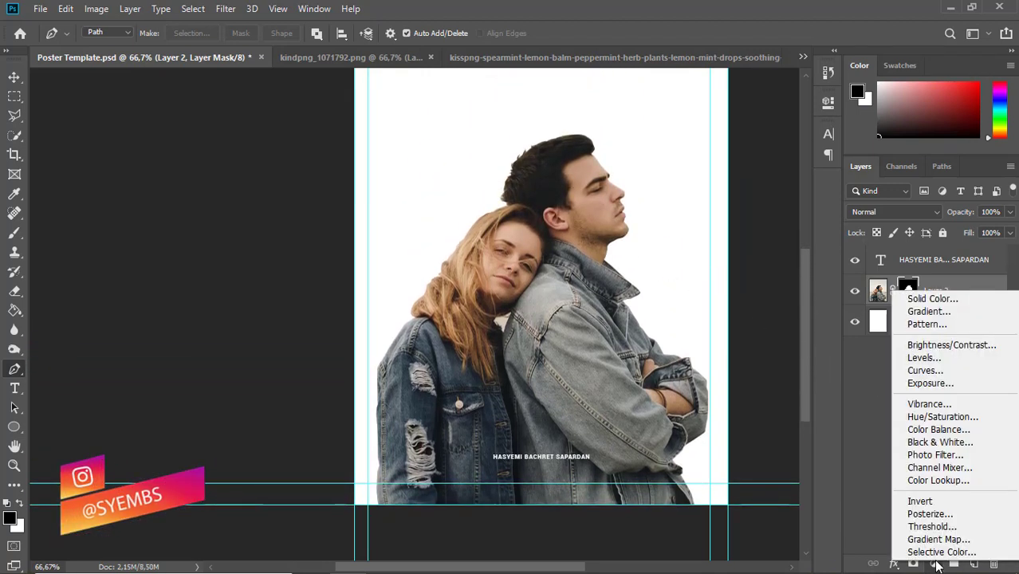
left_click(942, 416)
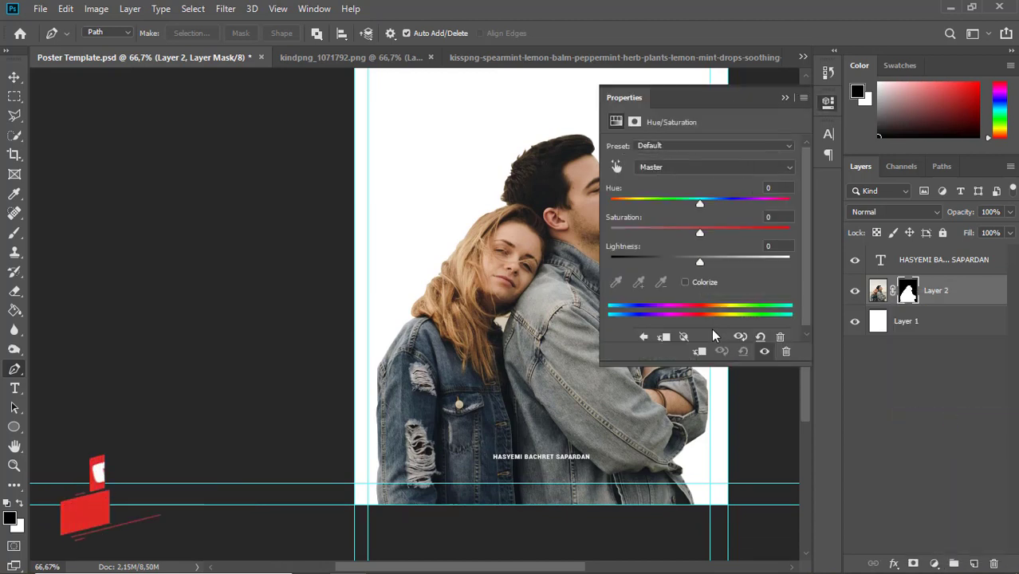
left_click(697, 344)
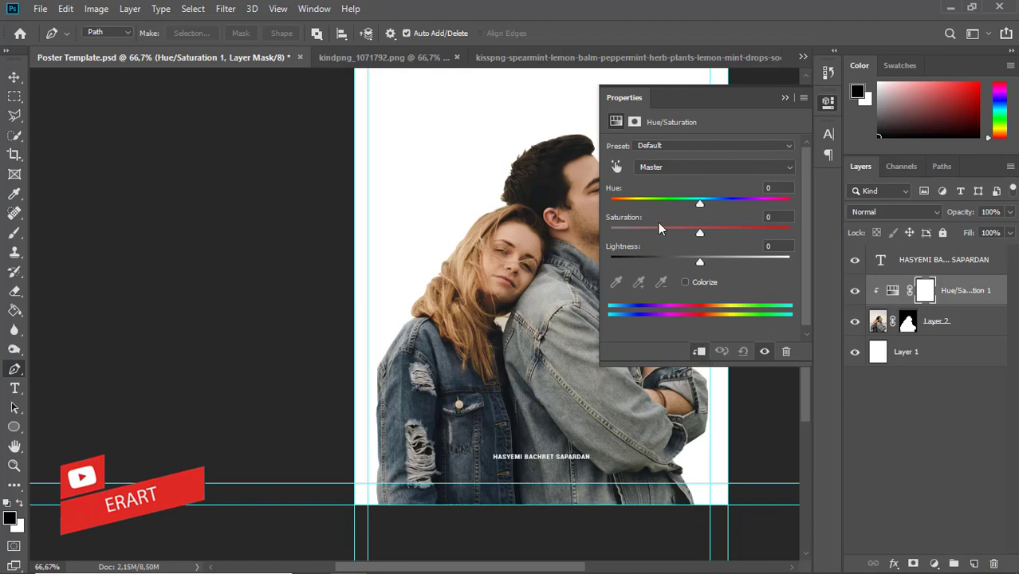
left_click_drag(699, 208, 616, 242)
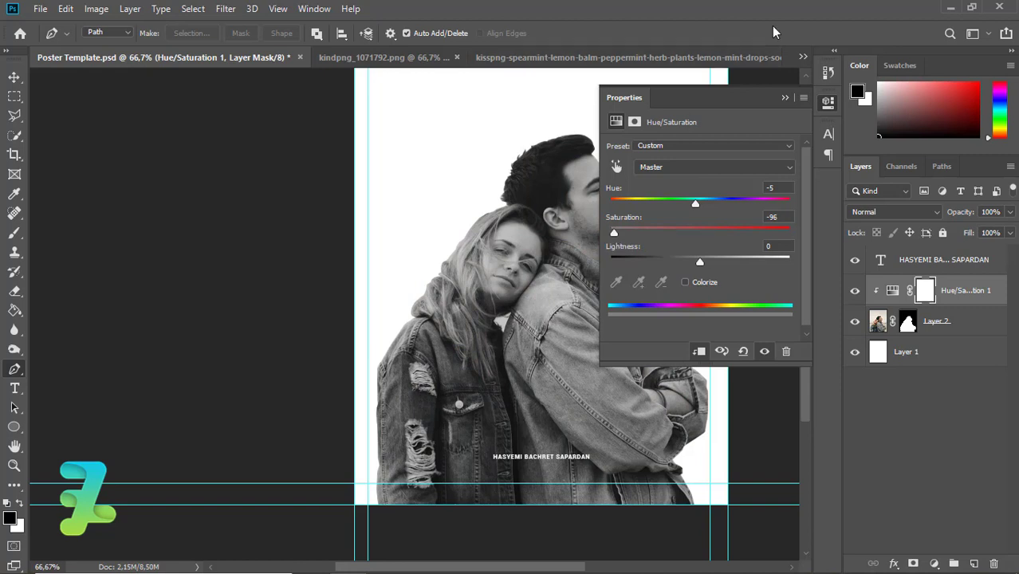
left_click(783, 99)
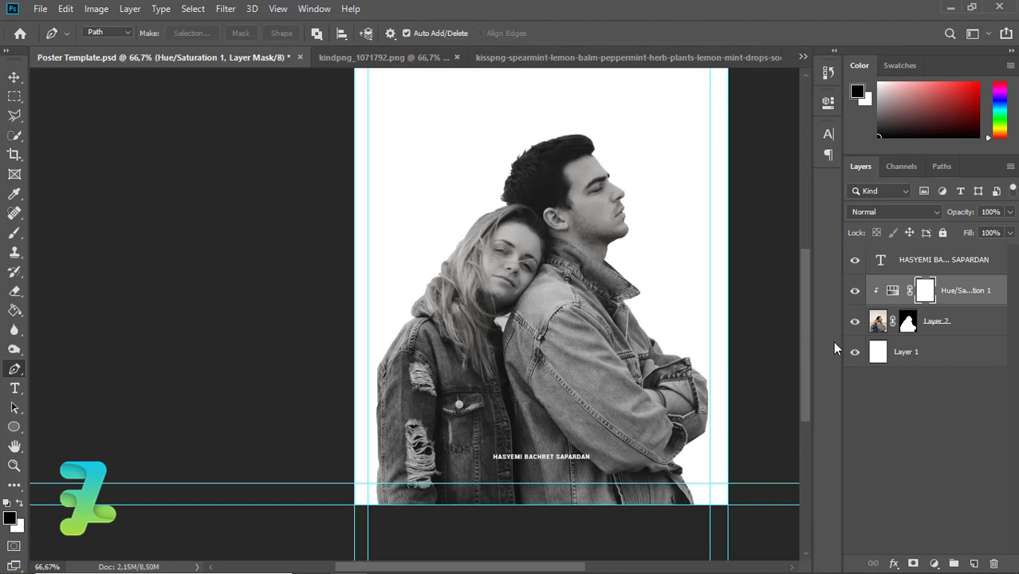
Step: Paint black with a small soft brush on Layer 2's mask to remove the background gap between the woman's hair and the man's jacket
key("alt+bracketleft")
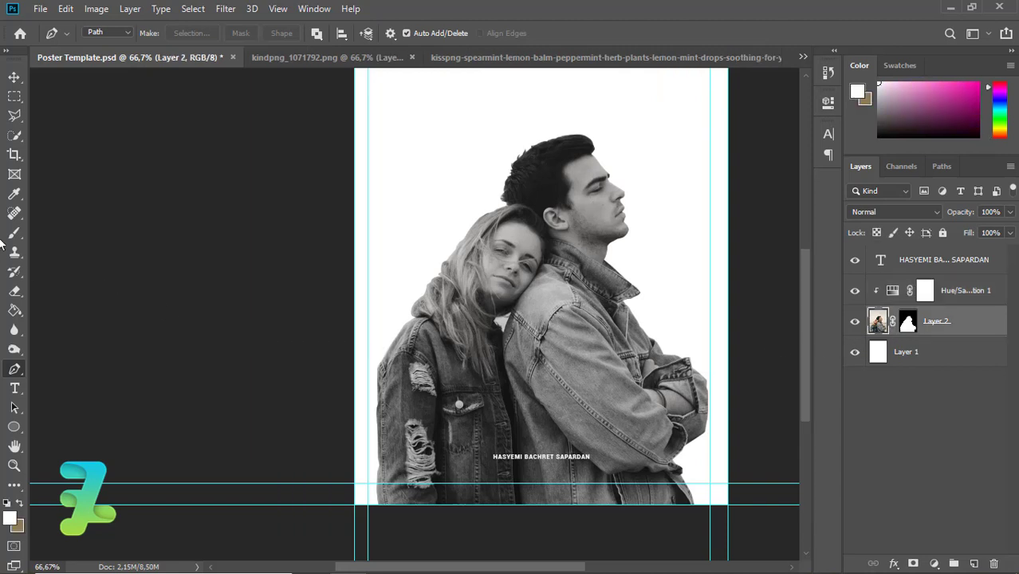
left_click(14, 232)
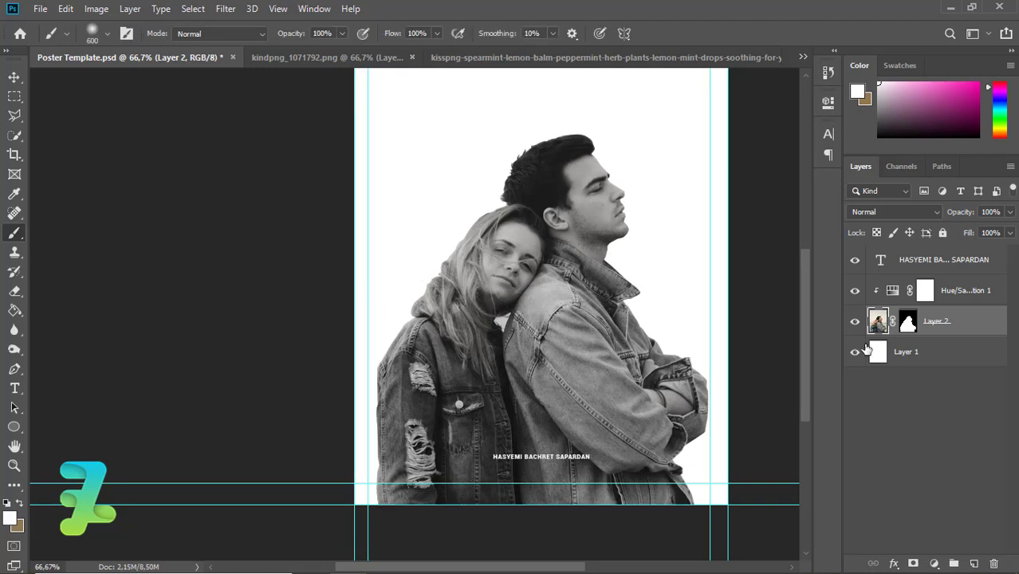
left_click(908, 324)
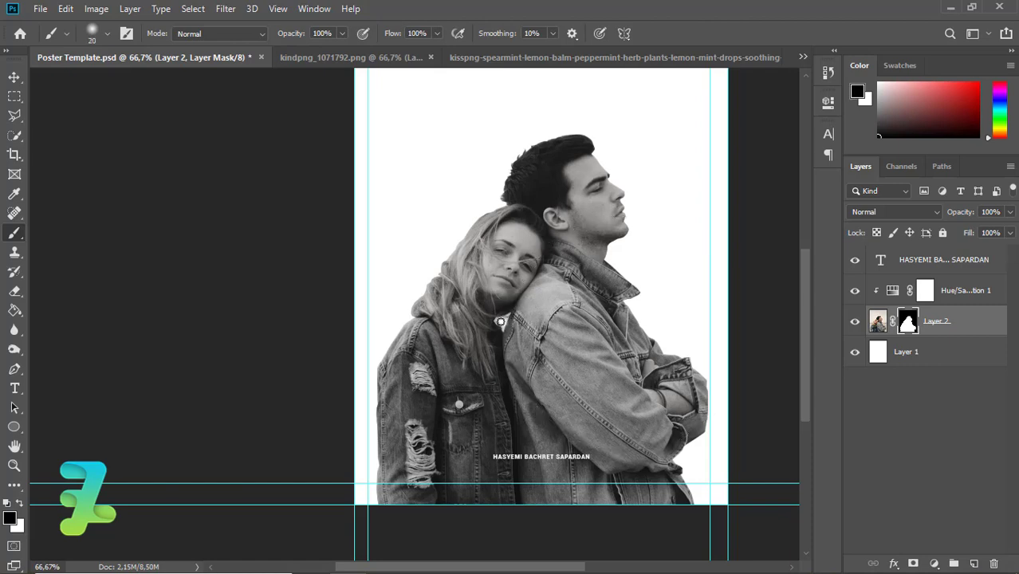
key("ctrl+plus")
key("ctrl+plus")
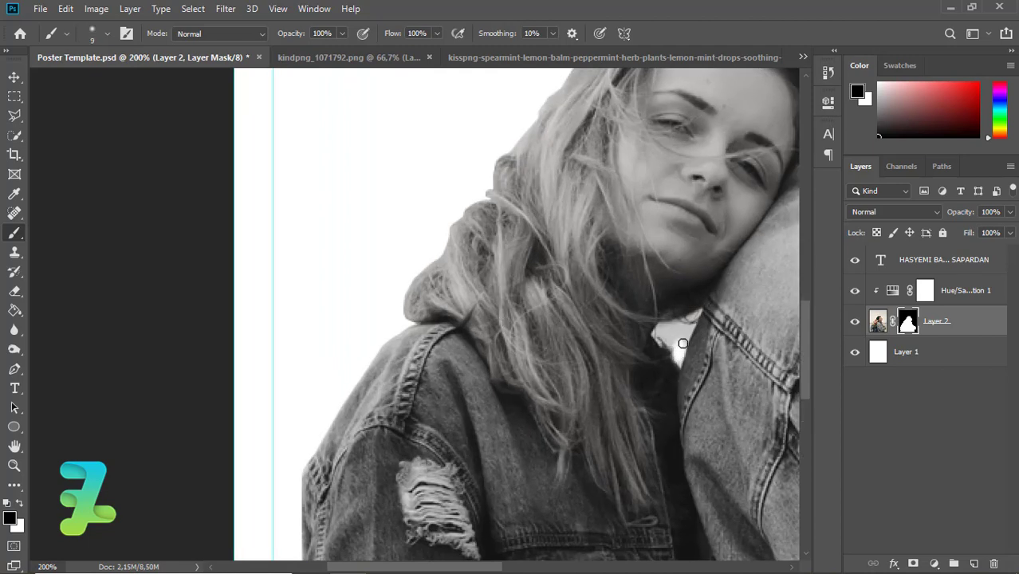
left_click_drag(675, 327, 658, 333)
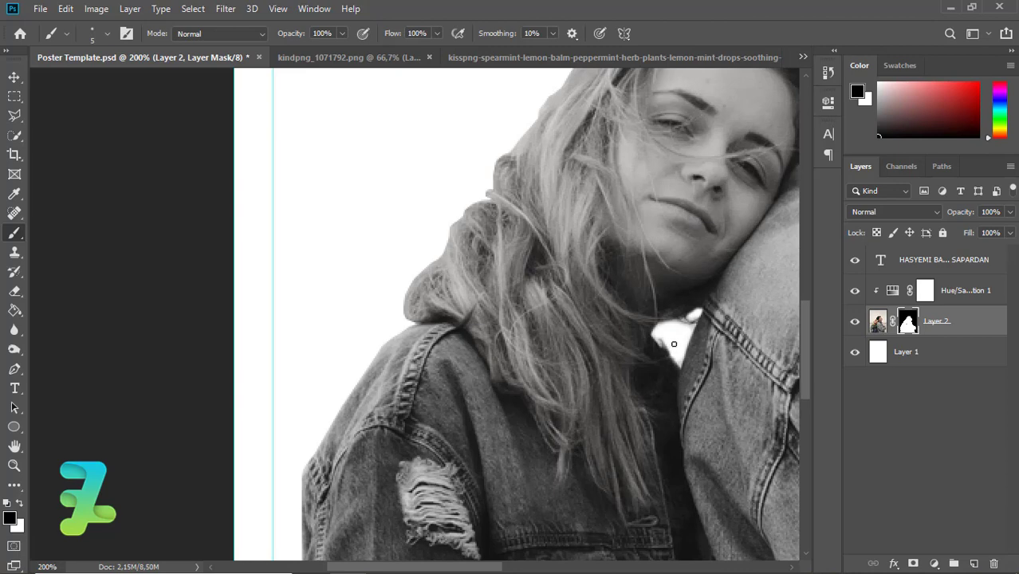
Step: Float kindpng_1071792.png in its own window, copy its rose into Poster Template.psd and close the rose document
key("ctrl+minus")
key("ctrl+minus")
key("ctrl+minus")
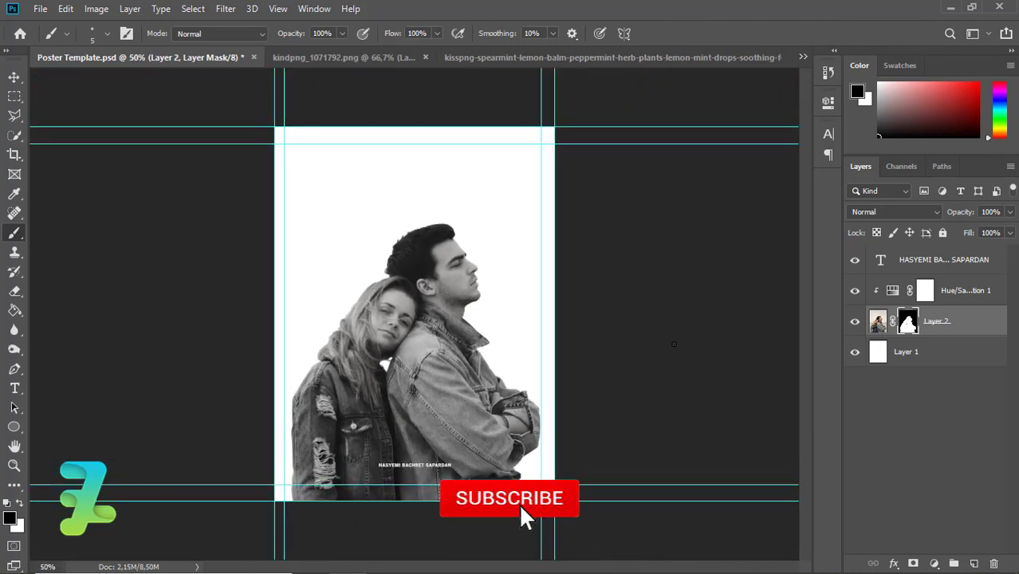
left_click(11, 78)
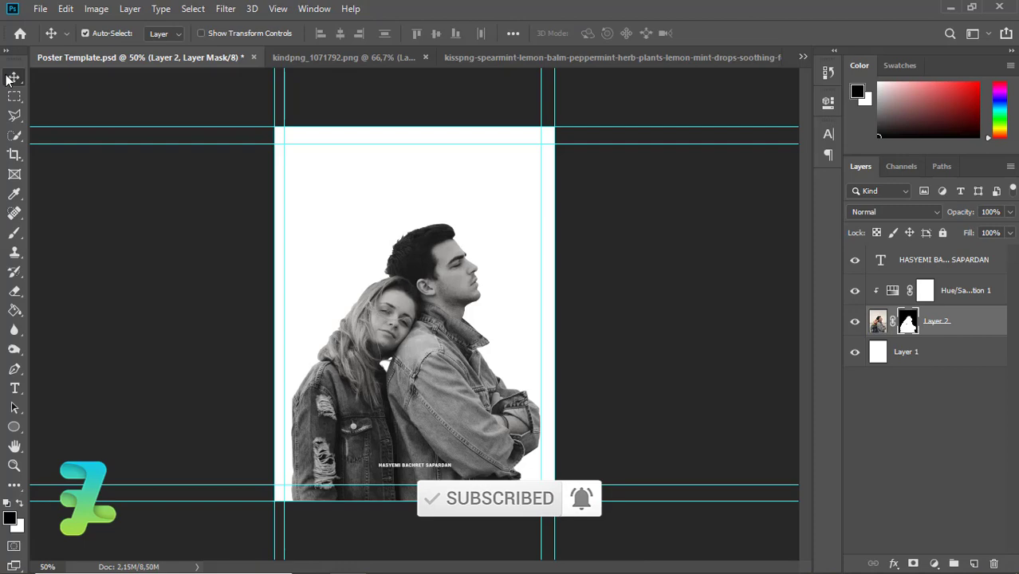
left_click(328, 60)
right_click(328, 61)
left_click(375, 120)
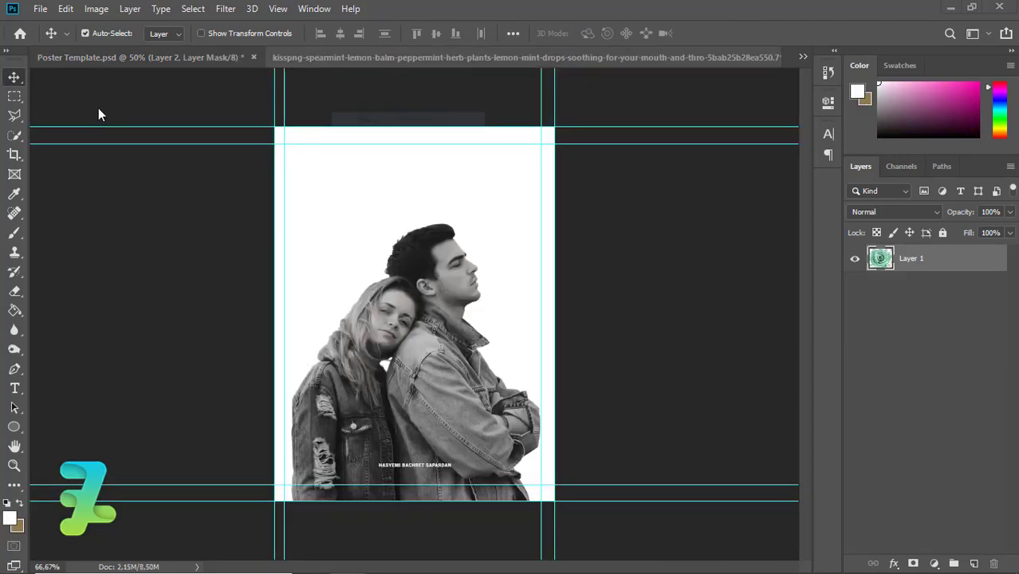
left_click_drag(293, 197, 510, 262)
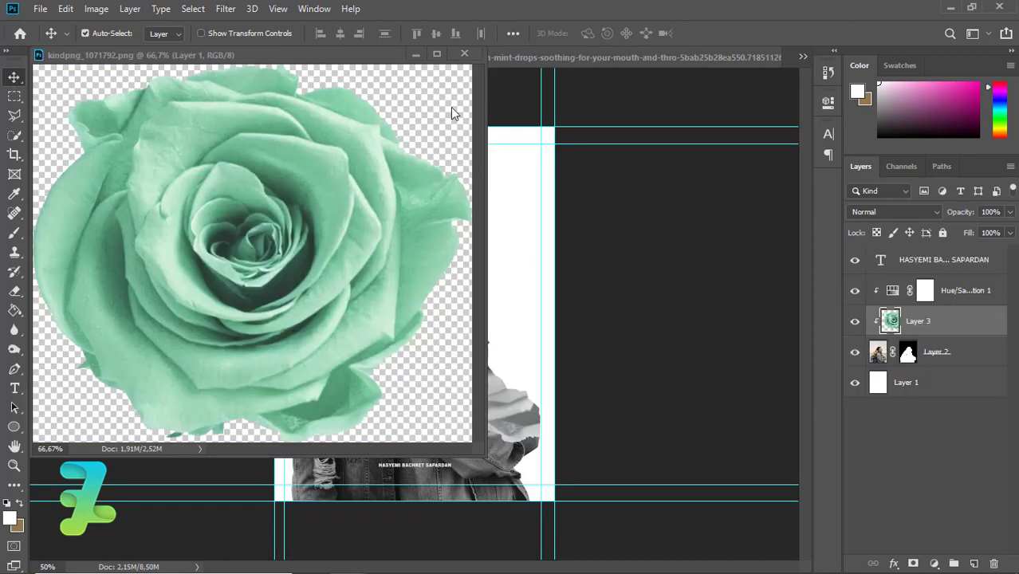
left_click(461, 56)
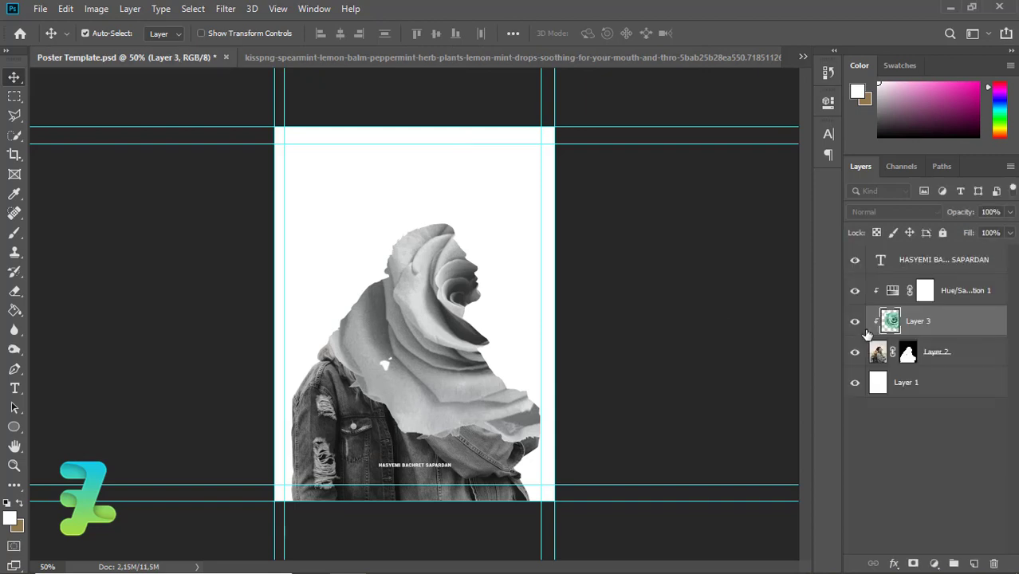
Step: Move the rose layer above the Hue/Saturation adjustment and release its clipping mask
left_click_drag(901, 318, 901, 277)
right_click(887, 267)
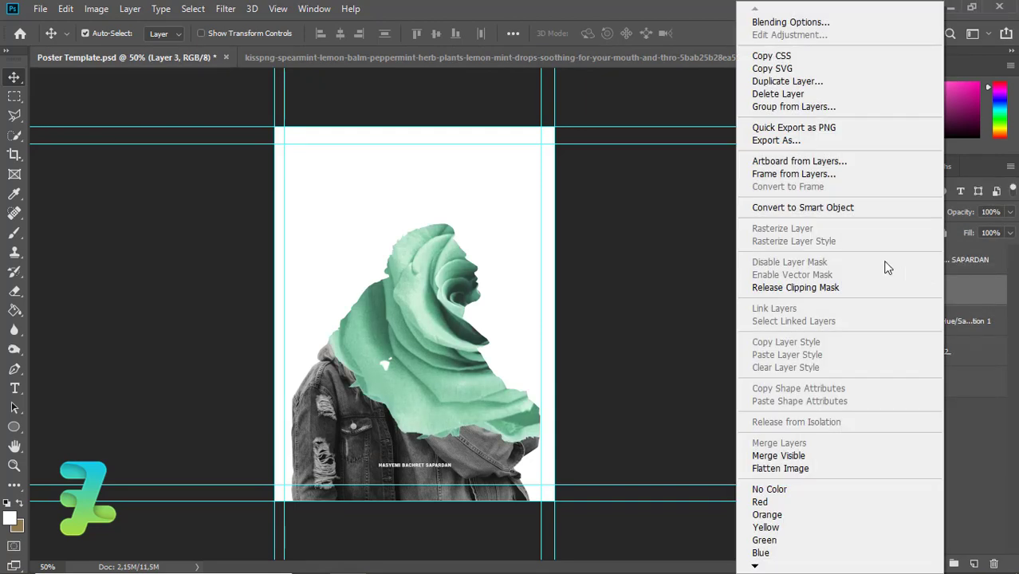
left_click(837, 287)
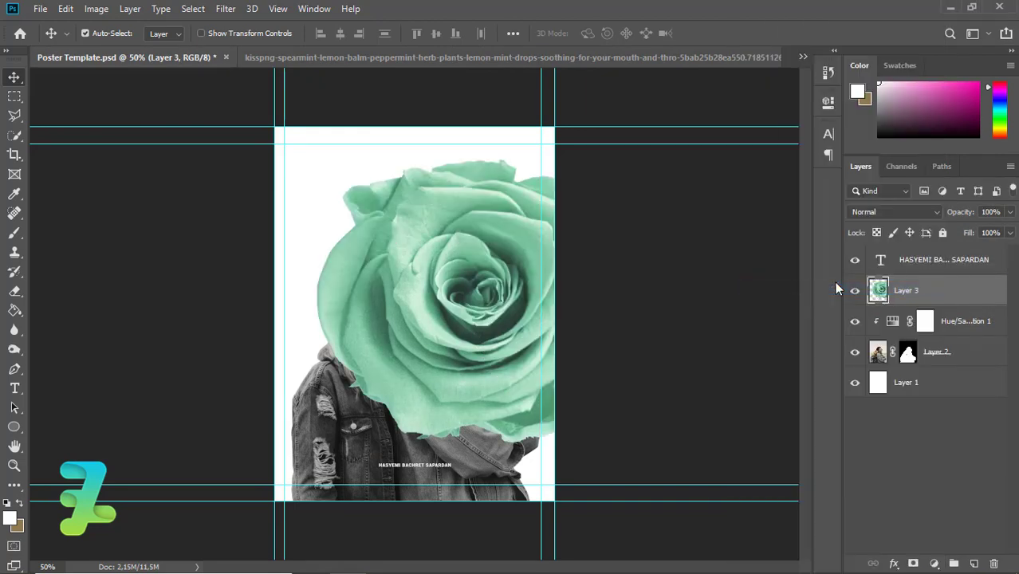
Step: Scale the rose down with Free Transform and place it over the man's face
key("ctrl+t")
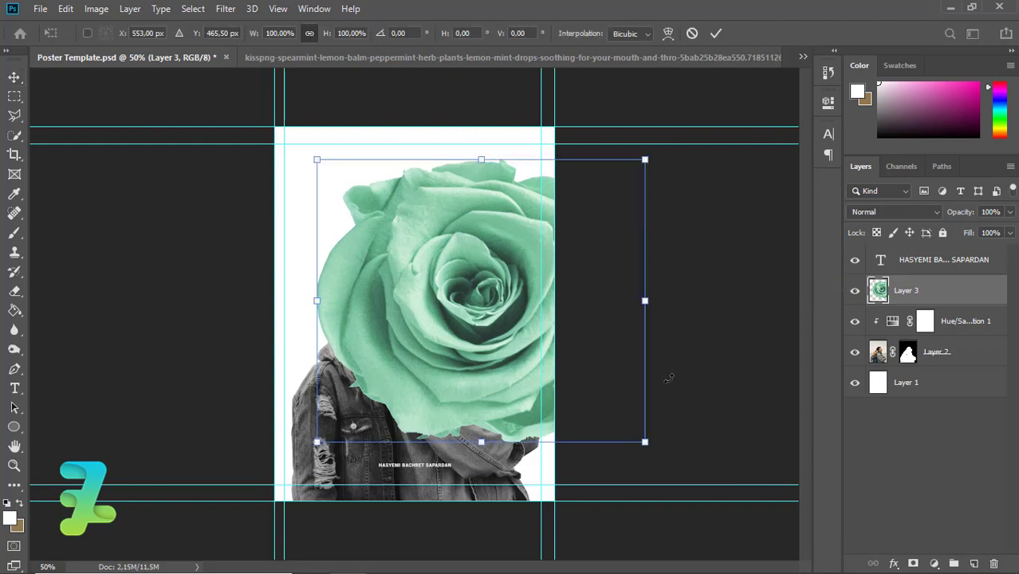
left_click_drag(642, 436, 510, 305)
left_click_drag(529, 309, 475, 266)
key("Return")
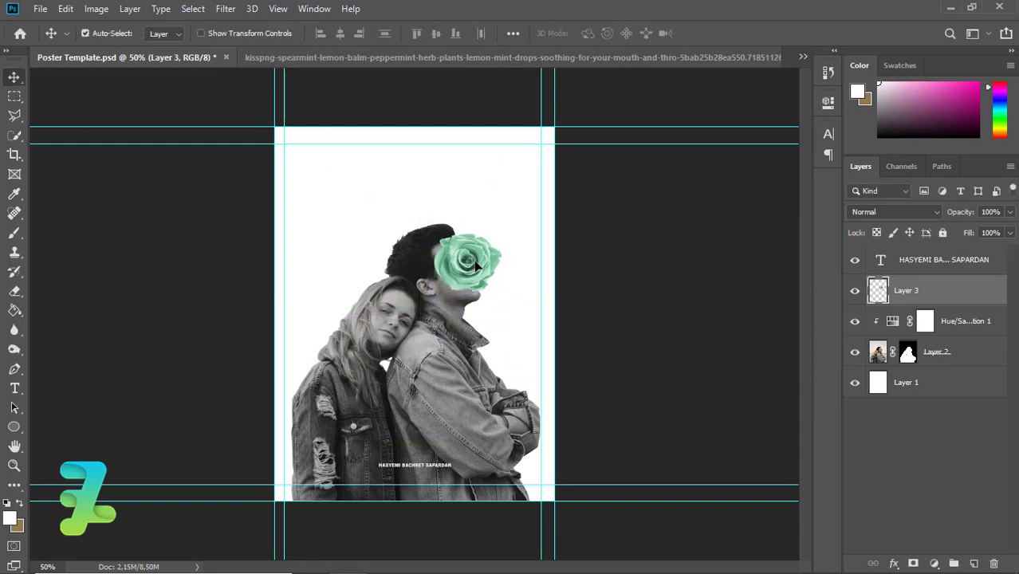
Step: Apply a Perspective transform to the rose, making the side nearest the man's ear taller than the outer side
left_click(65, 8)
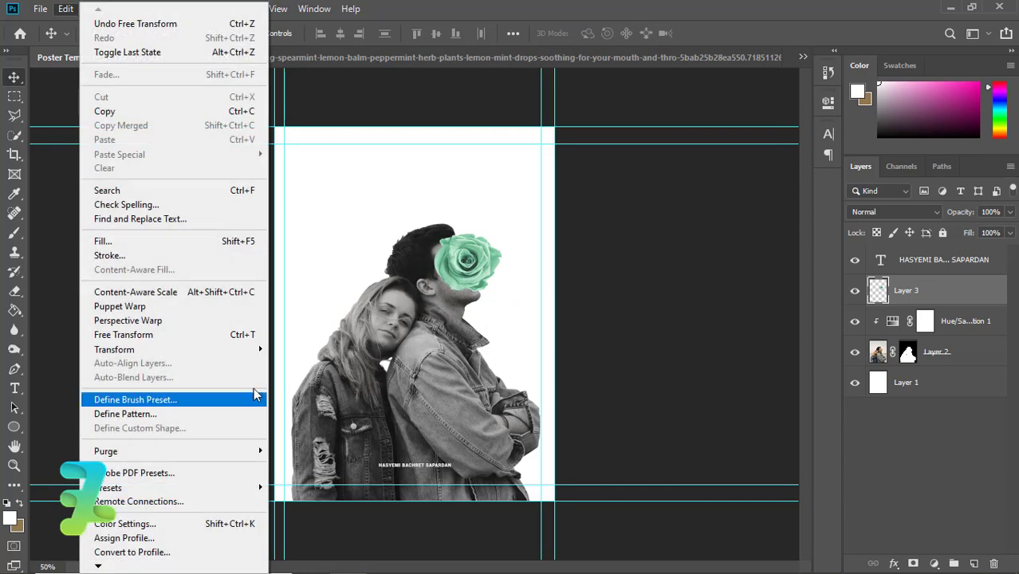
mouse_move(247, 355)
left_click(317, 429)
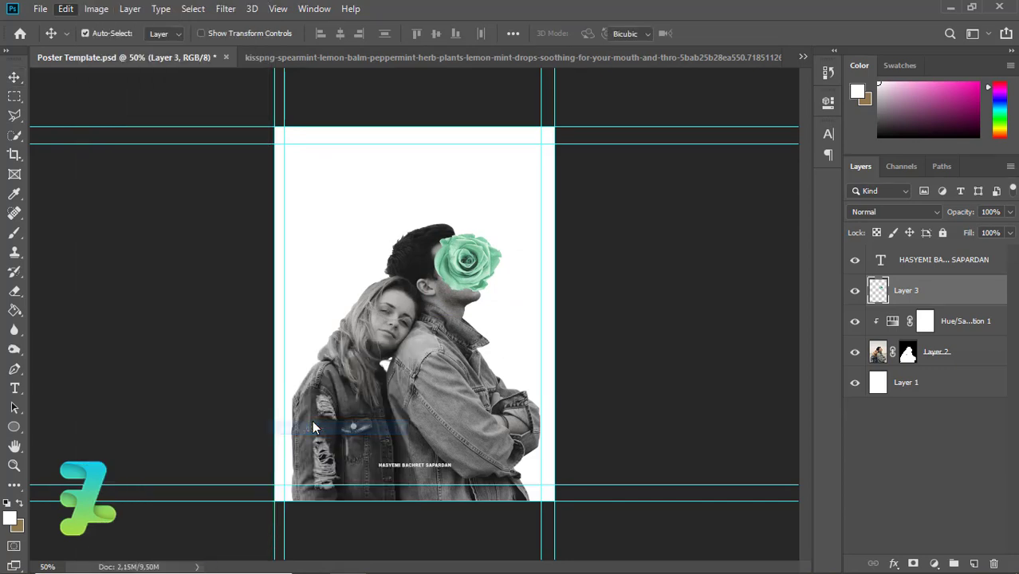
mouse_move(499, 287)
left_mouse_down()
mouse_move(502, 267)
mouse_move(500, 281)
left_mouse_up()
left_click_drag(432, 292, 439, 303)
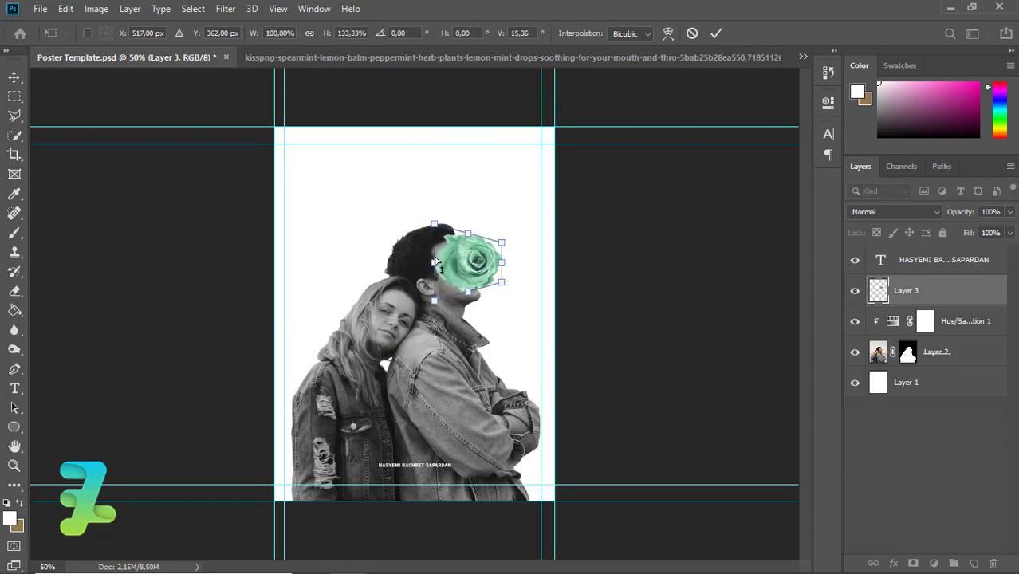
left_click_drag(433, 224, 434, 224)
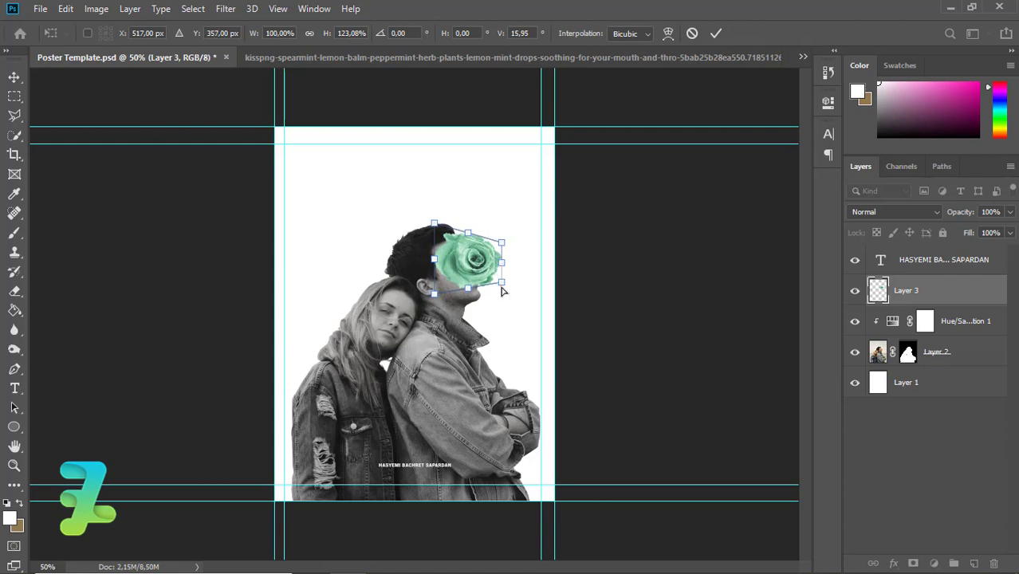
key("Escape")
Step: Narrow the rose horizontally from its outer side with Free Transform and deselect its layer
key("ctrl+t")
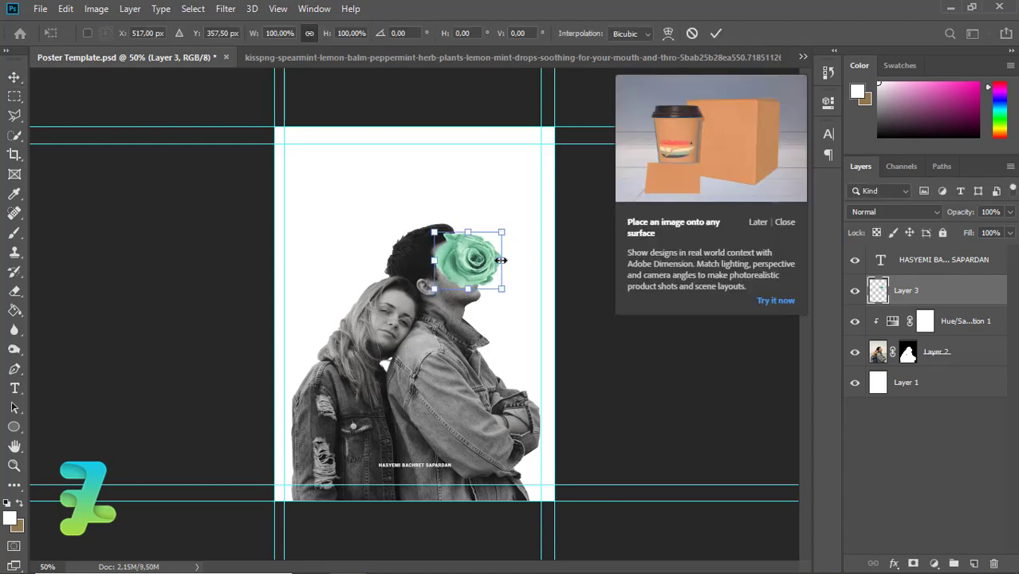
left_click_drag(496, 265, 473, 266)
key("Return")
key("ctrl")
left_click(734, 383)
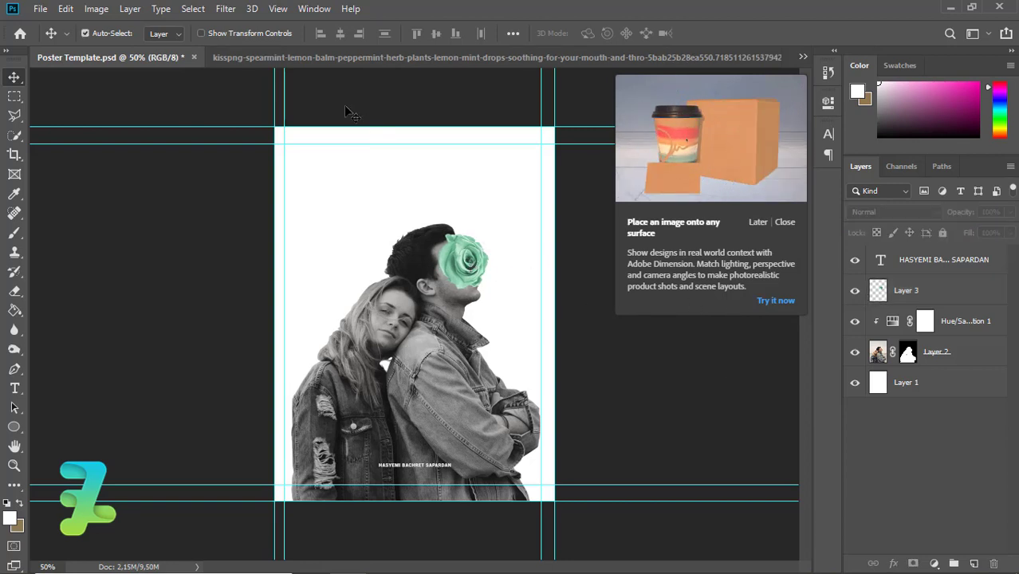
Step: Float the spearmint plant document in its own window, dismiss the Adobe Dimension tip and copy the plant into the poster
left_click(385, 61)
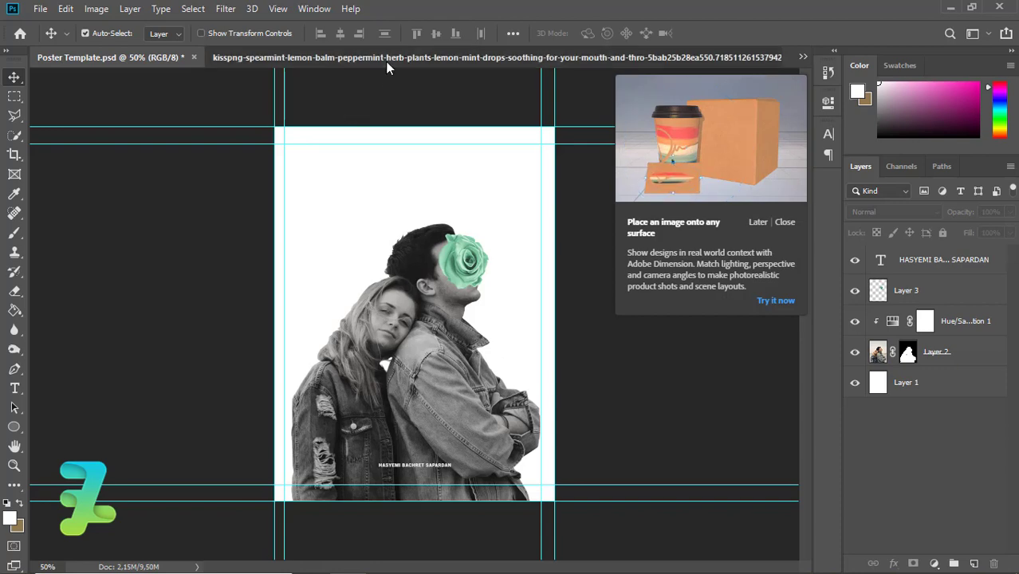
right_click(385, 62)
left_click(420, 123)
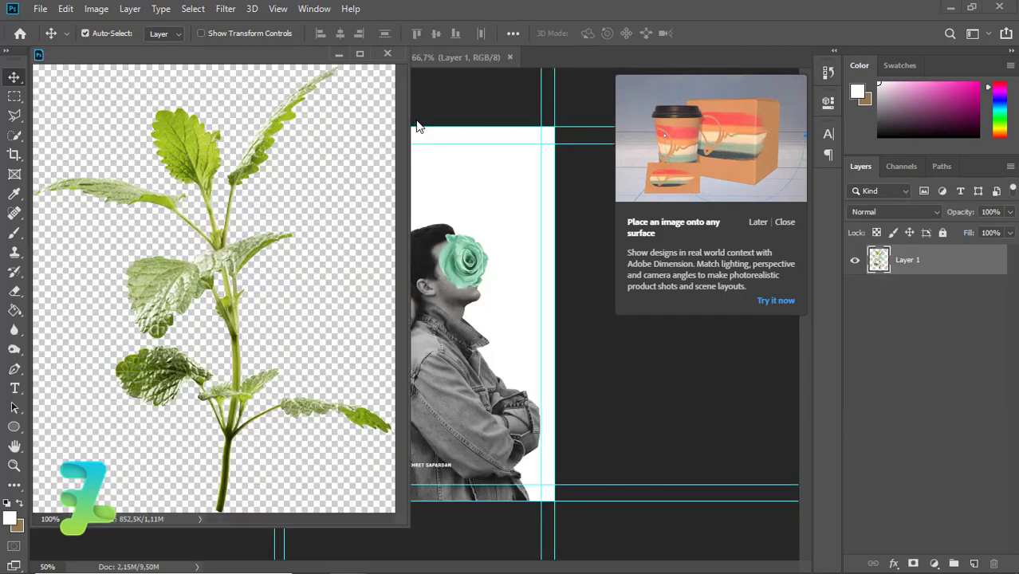
left_click(780, 223)
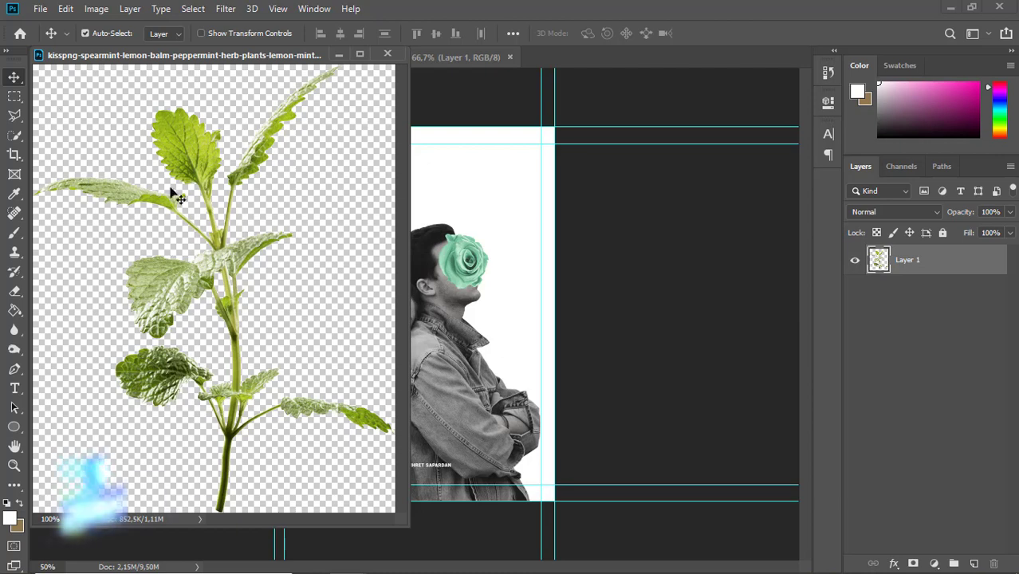
left_click_drag(237, 271, 479, 303)
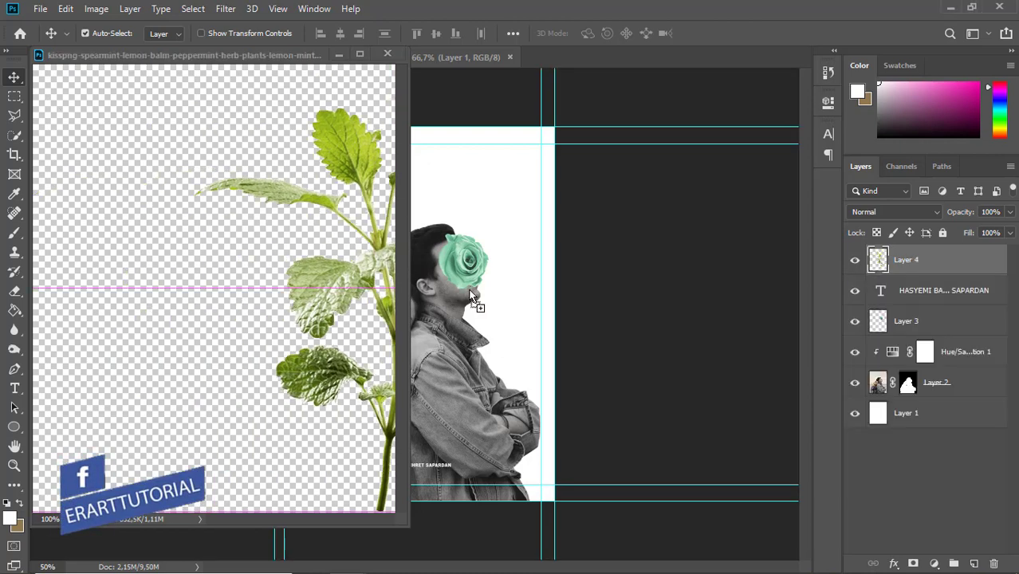
Step: Close the spearmint document and move the plant layer directly beneath the couple's photo layer
left_click(387, 54)
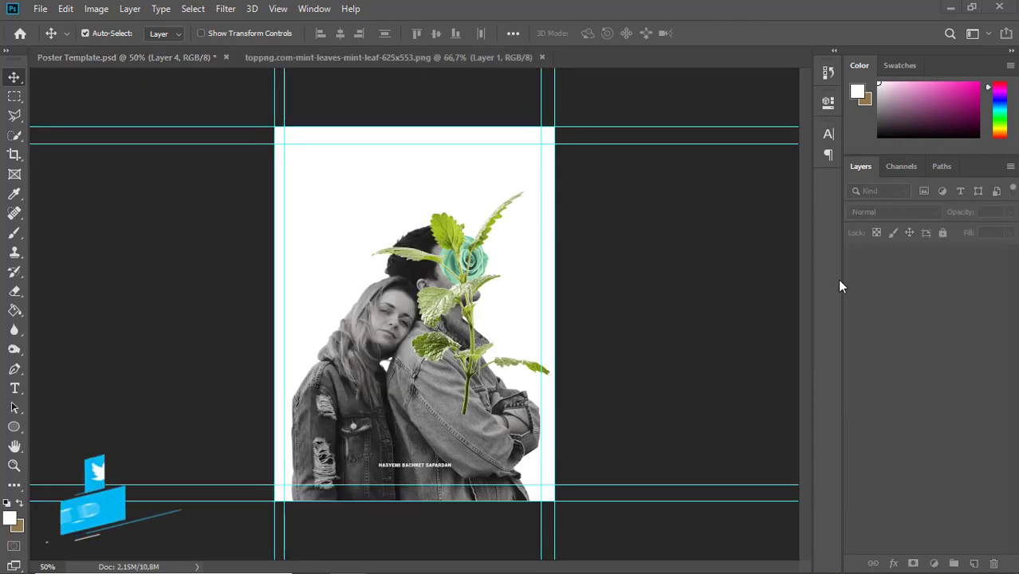
left_click_drag(867, 268, 906, 389)
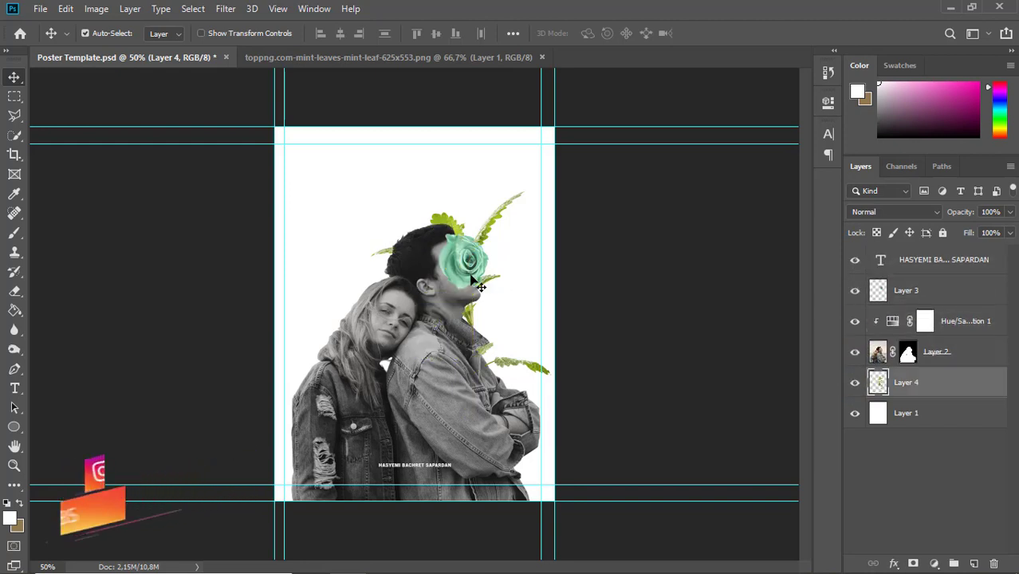
Step: Flip the plant horizontally
left_click(65, 9)
mouse_move(250, 350)
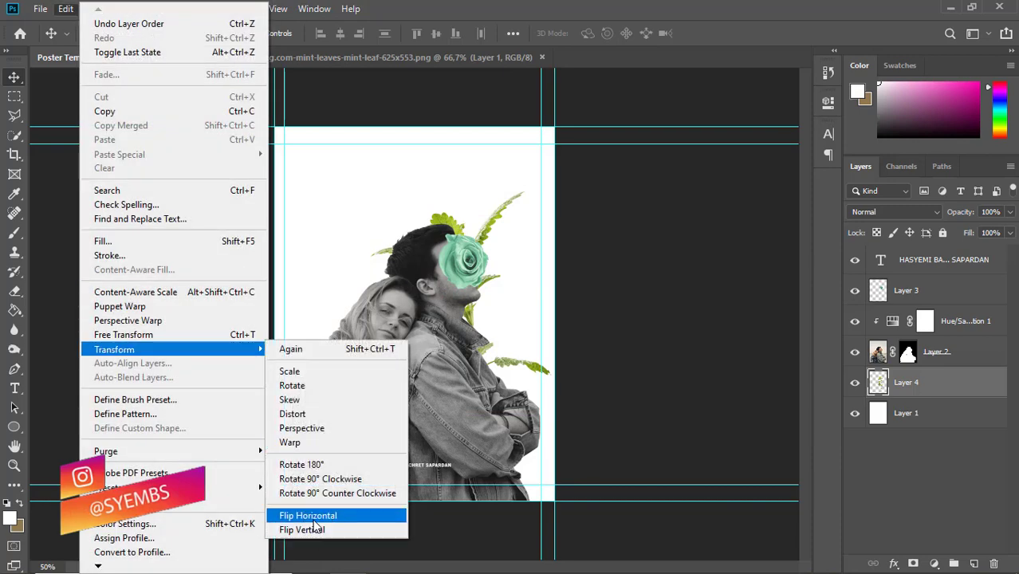
left_click(319, 516)
Step: Enlarge the plant to about 135%, rotate it about 45° counterclockwise and position it so its leaves fan out behind the couple
key("ctrl+t")
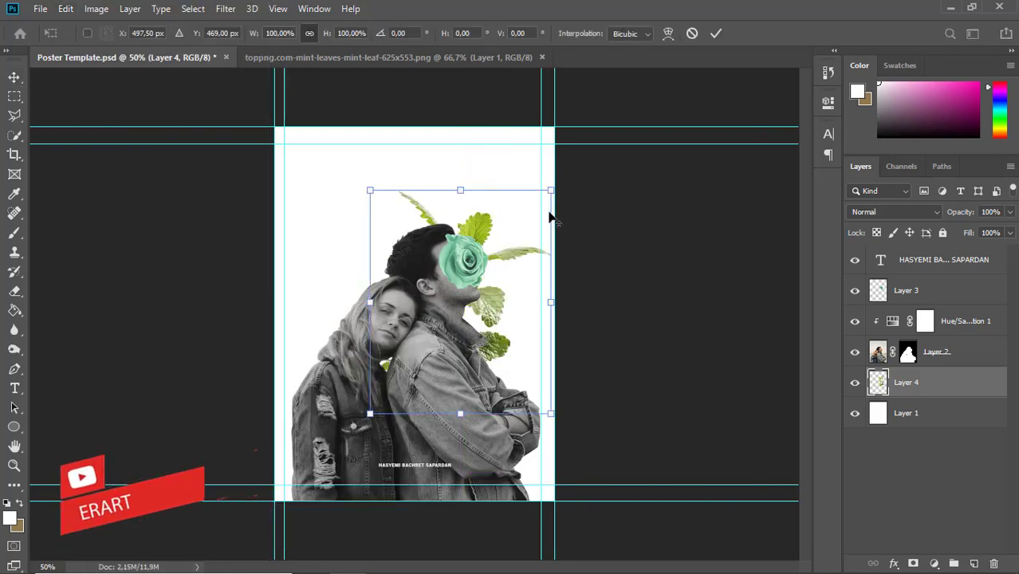
left_click_drag(553, 192, 442, 150)
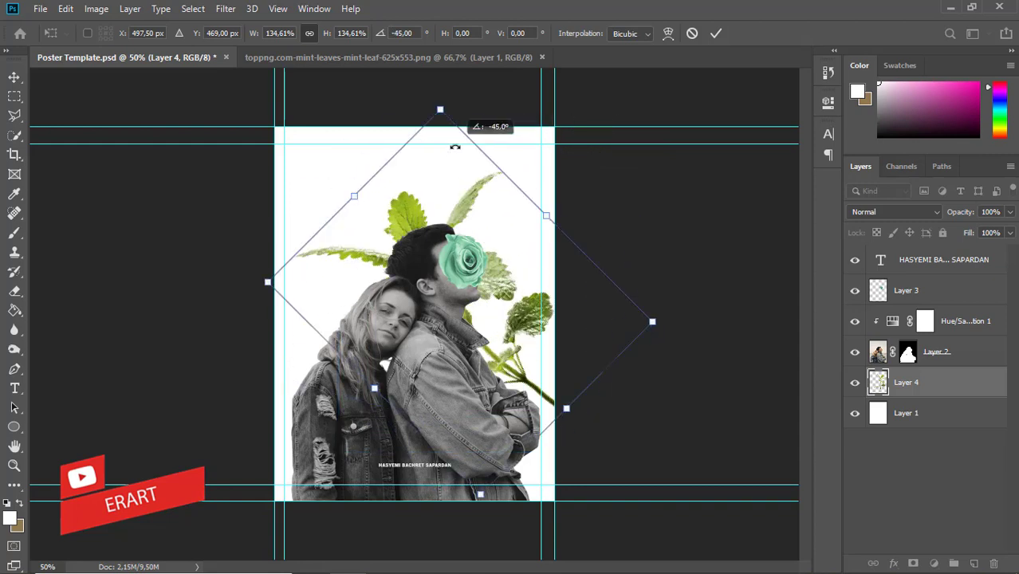
left_click_drag(486, 317, 451, 332)
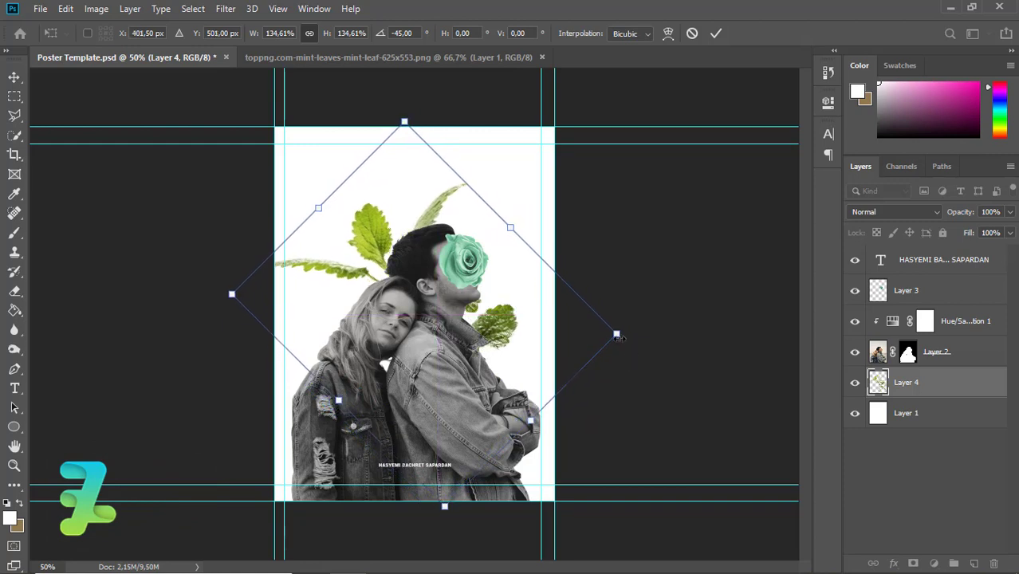
mouse_move(617, 336)
left_mouse_down()
mouse_move(596, 333)
mouse_move(605, 332)
left_mouse_up()
left_click_drag(523, 341, 513, 318)
key("Return")
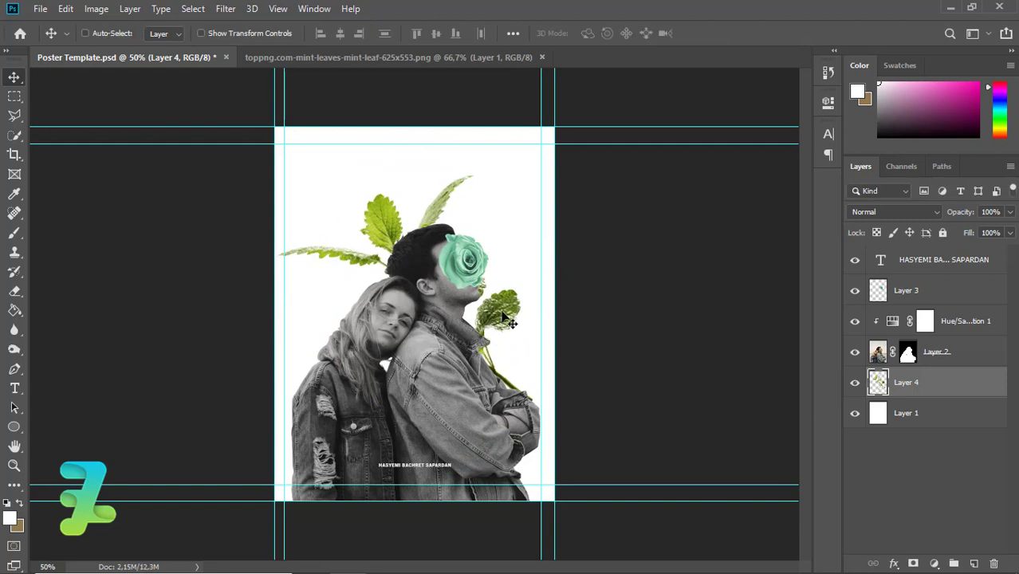
left_click_drag(503, 318, 496, 316)
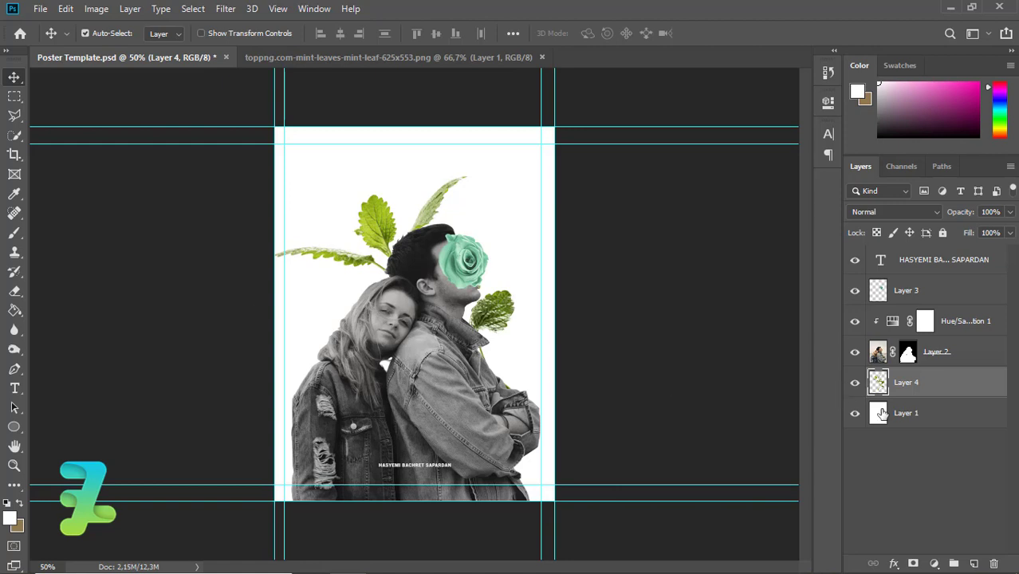
Step: Draw a vertical rectangle about 162 × 1054 px on a new layer above the white background, starting at the poster's top edge
left_click(881, 416)
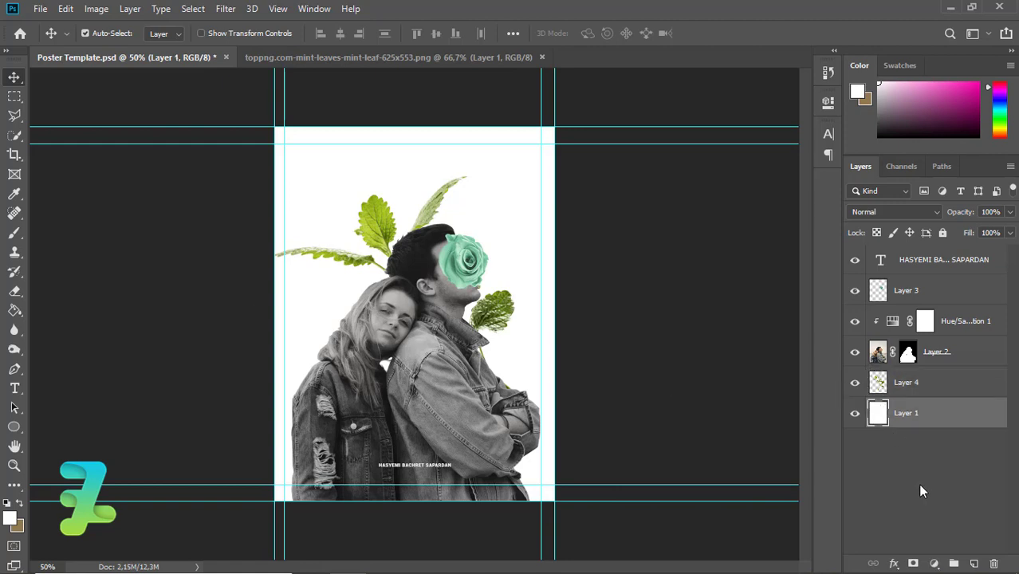
left_click(974, 563)
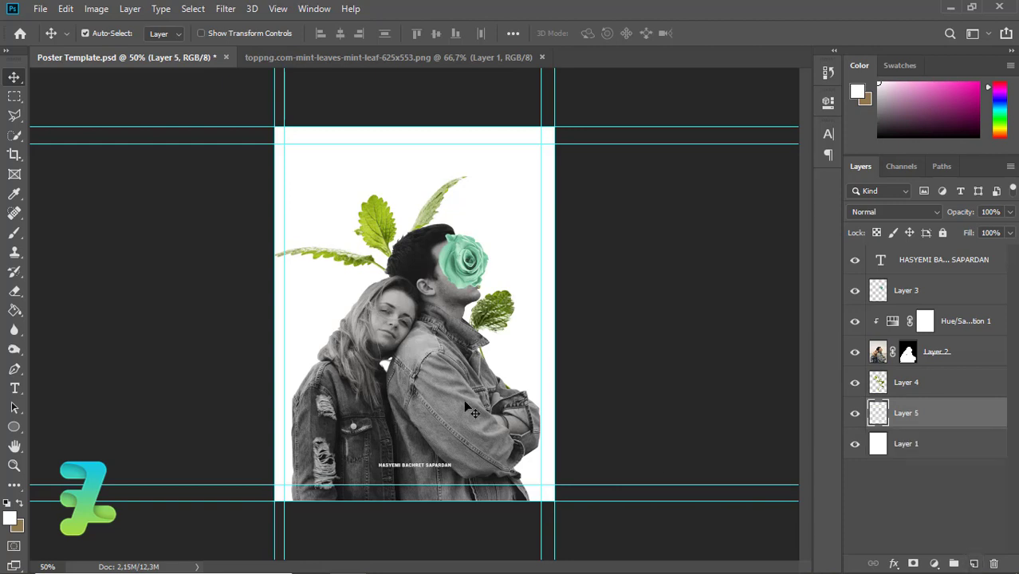
left_click(14, 428)
right_click(14, 428)
left_click(38, 428)
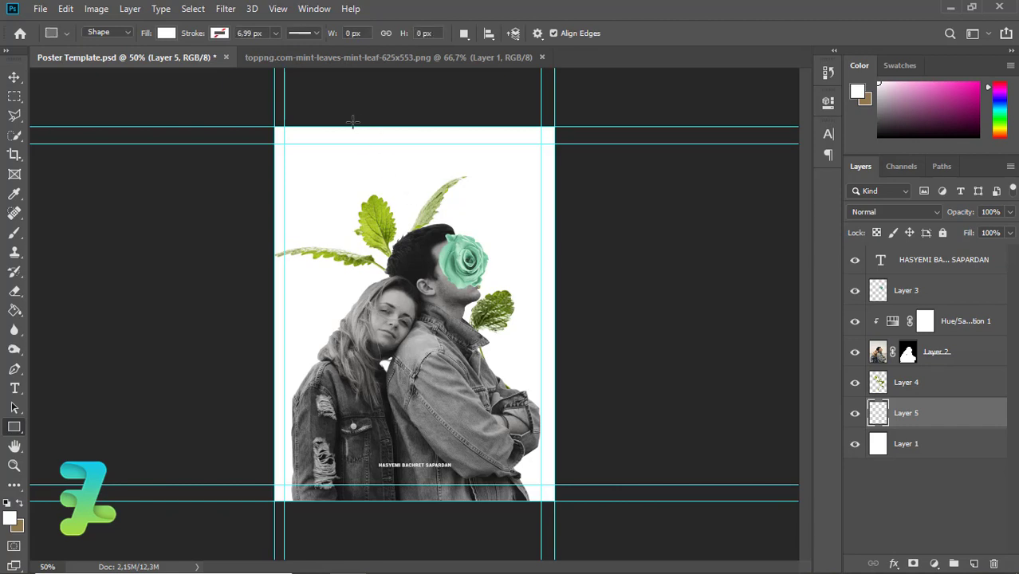
left_click_drag(361, 127, 421, 520)
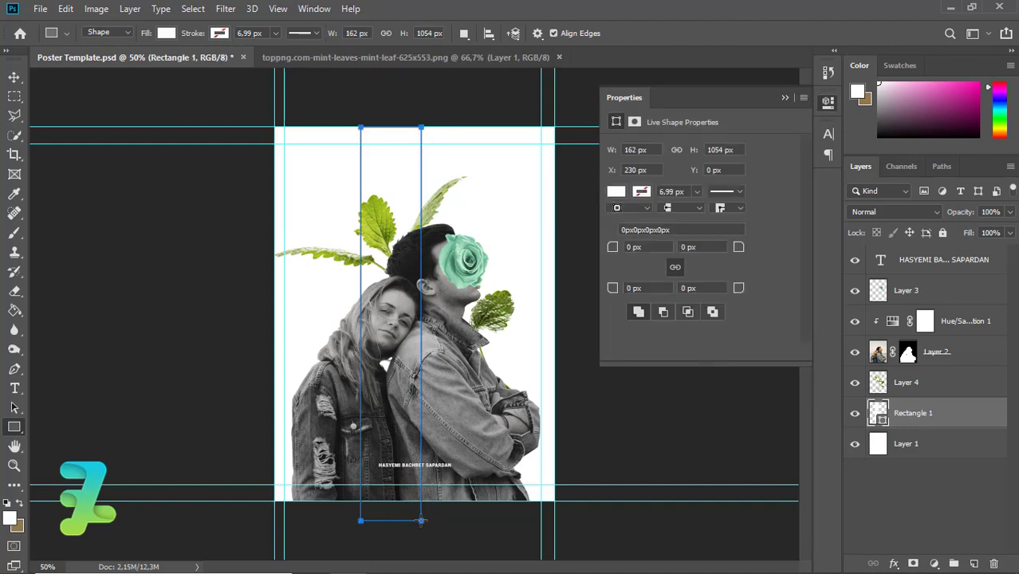
Step: Fill the vertical rectangle with a light gray swatch
left_click(616, 192)
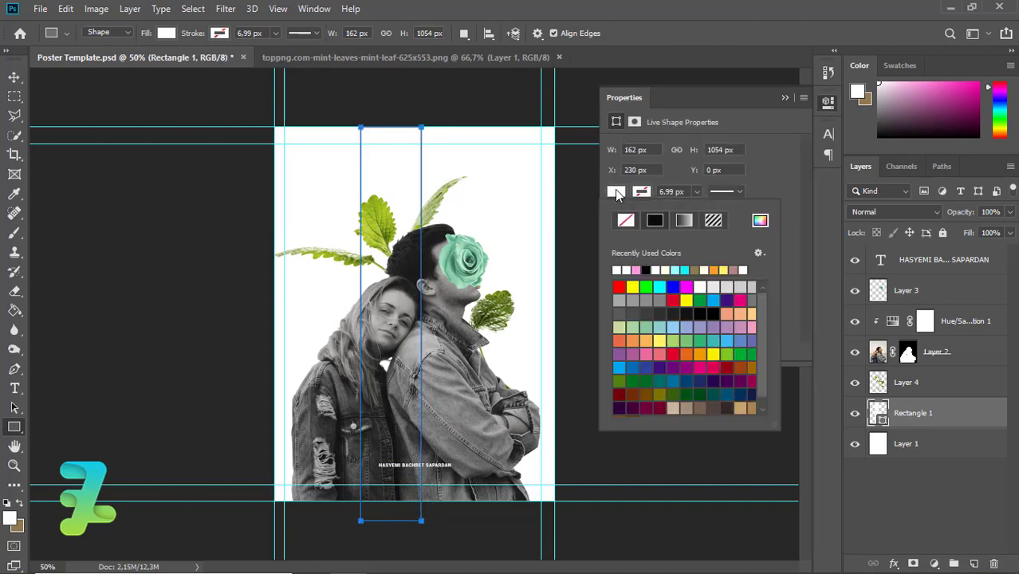
left_click(615, 193)
left_click(616, 192)
left_click(633, 299)
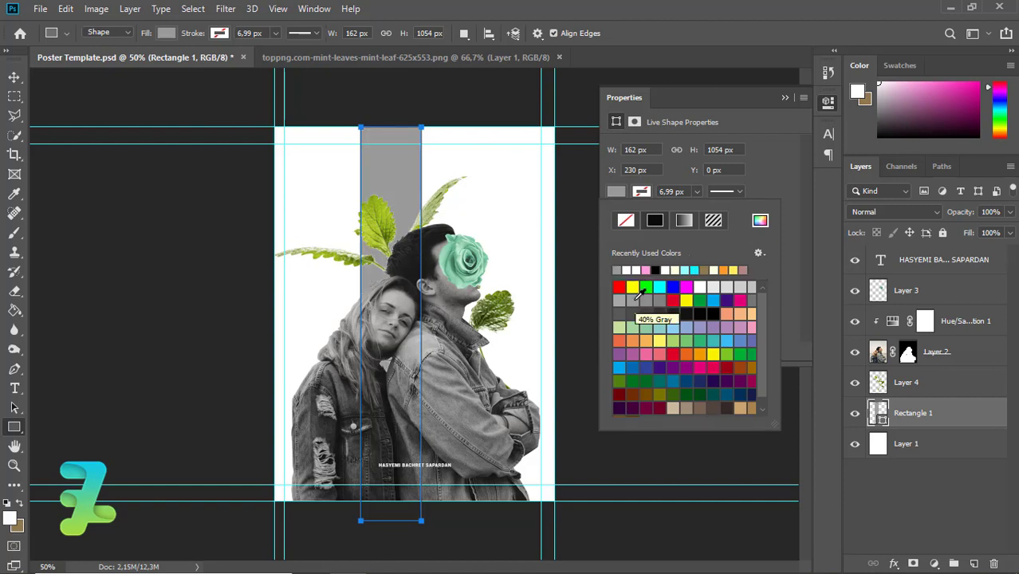
left_click(620, 301)
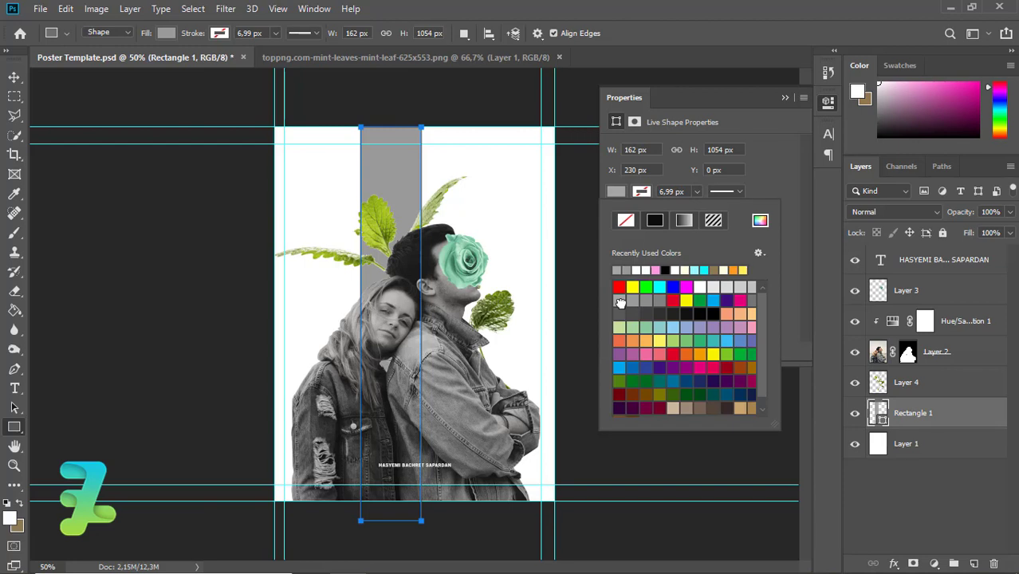
left_click(749, 287)
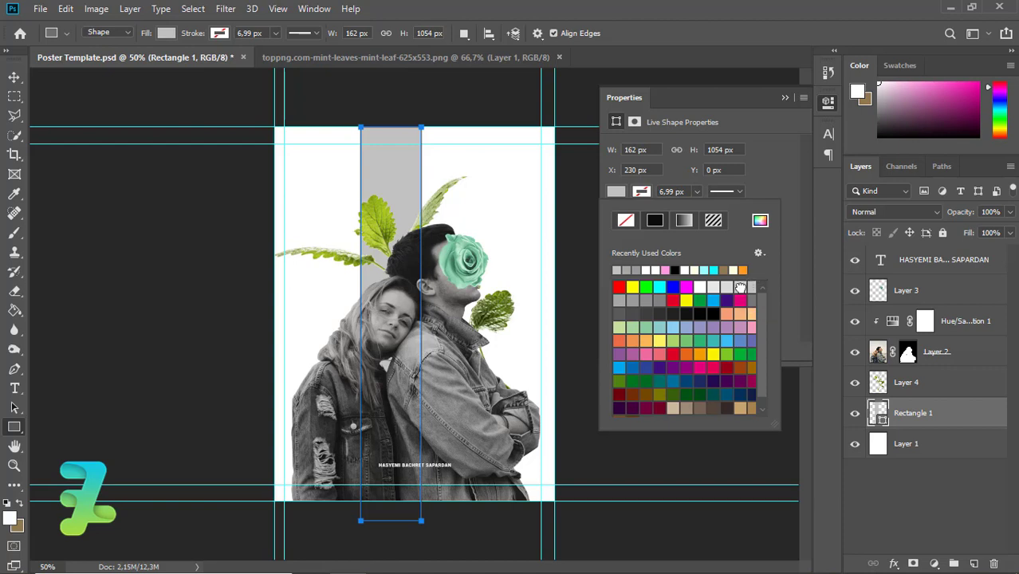
left_click(740, 288)
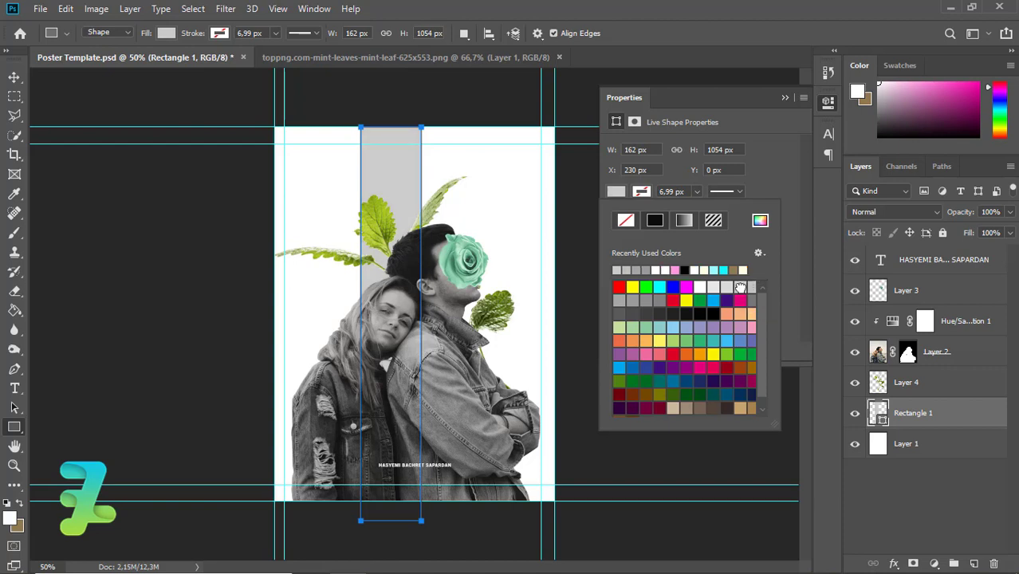
left_click(17, 78)
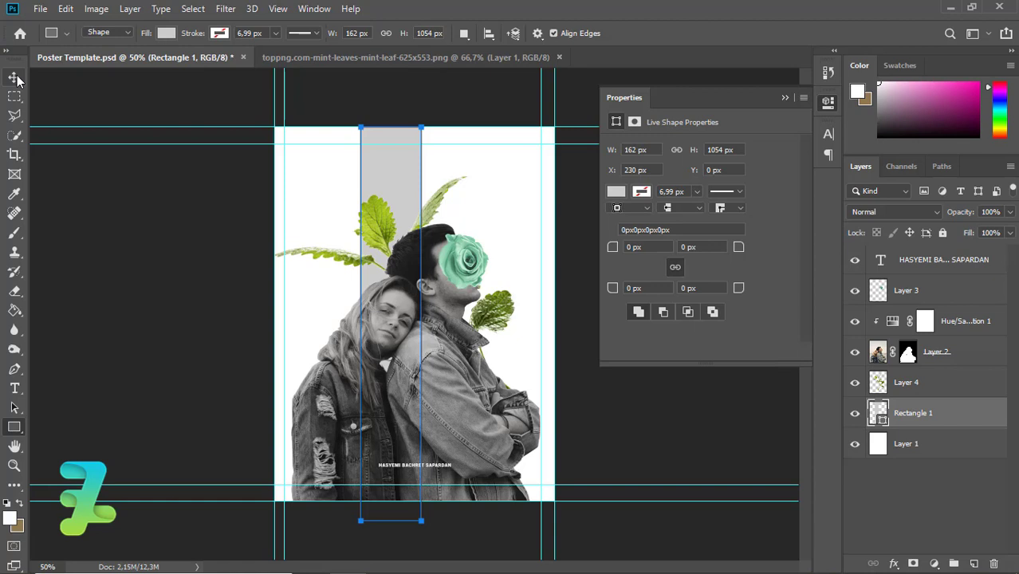
left_click(16, 78)
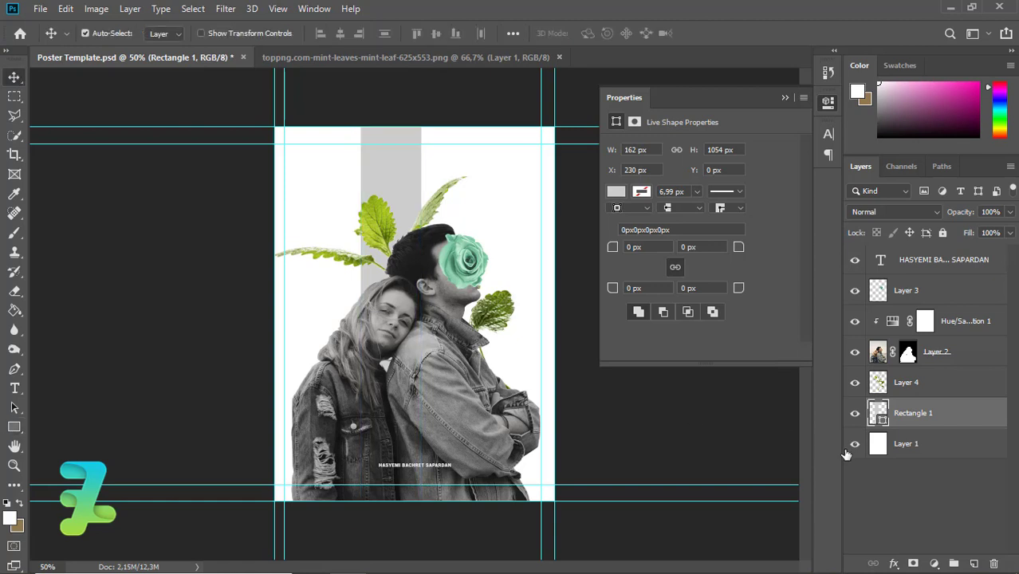
Step: Draw a horizontal rectangle about 872 × 130 px on a new layer above the gray band, spanning the poster's full width at shoulder height
left_click(15, 426)
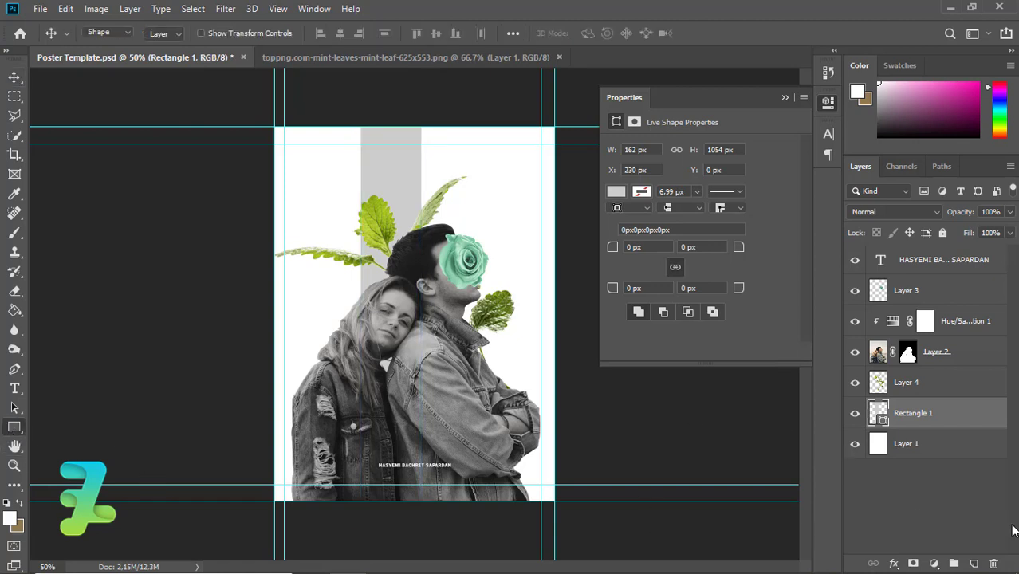
left_click(974, 562)
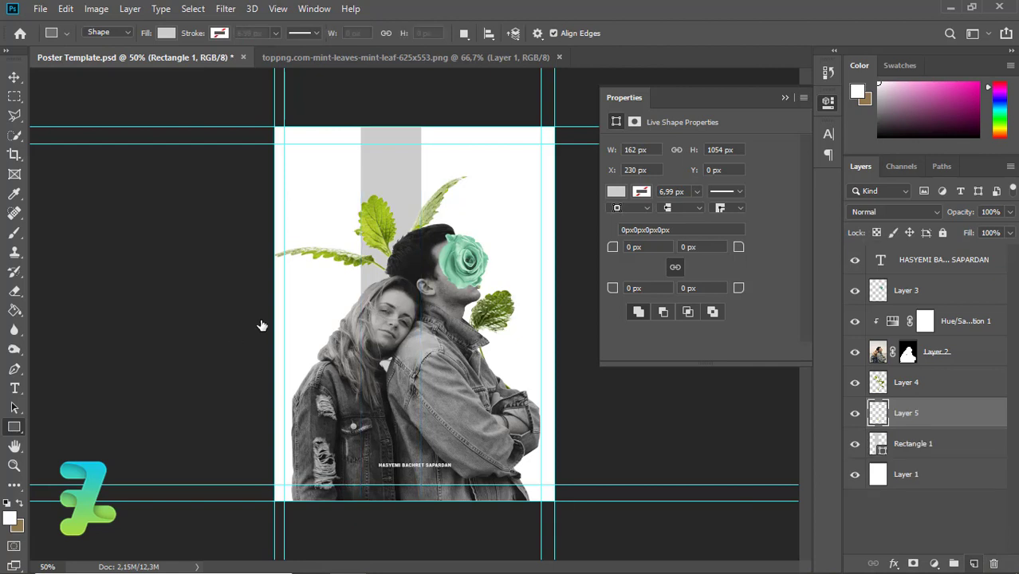
left_click_drag(255, 316, 578, 361)
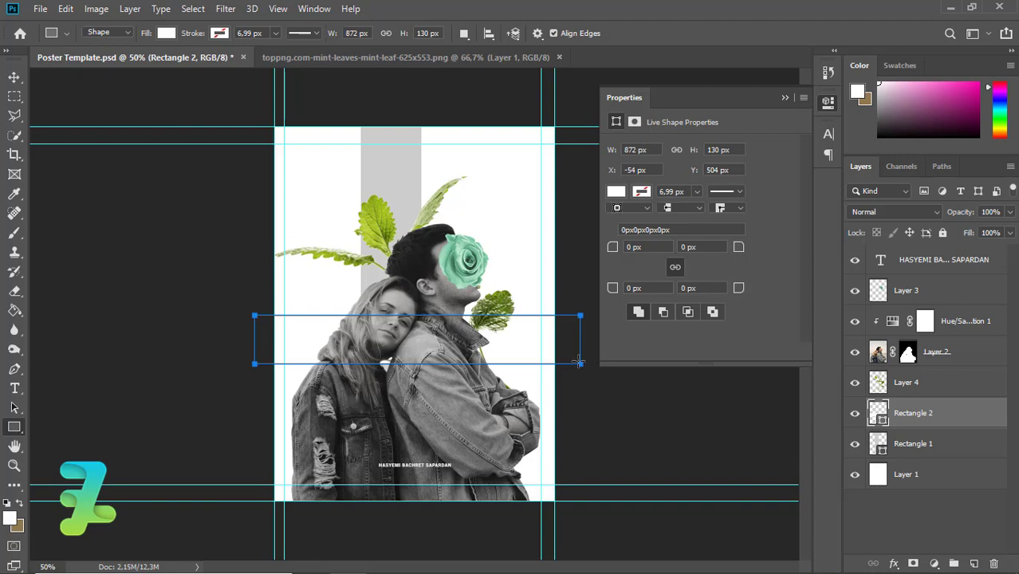
Step: Fill the horizontal rectangle with magenta and collapse its shape properties
left_click(616, 191)
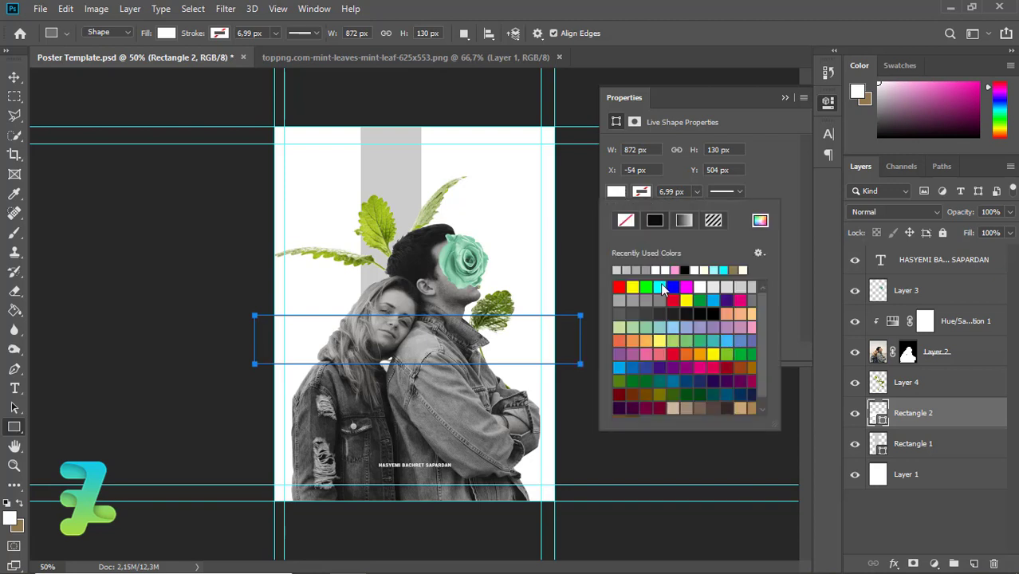
left_click(739, 301)
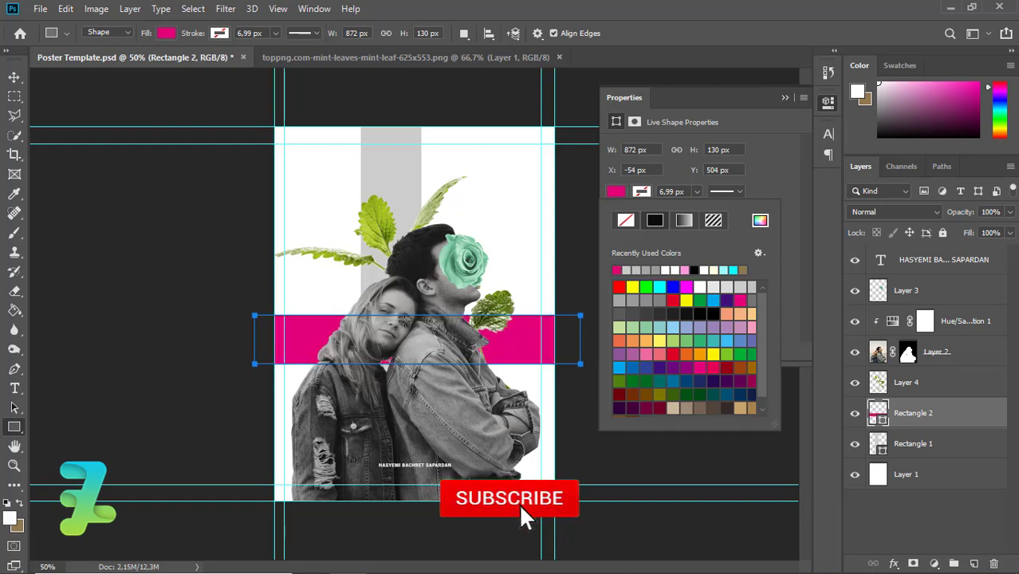
left_click(18, 78)
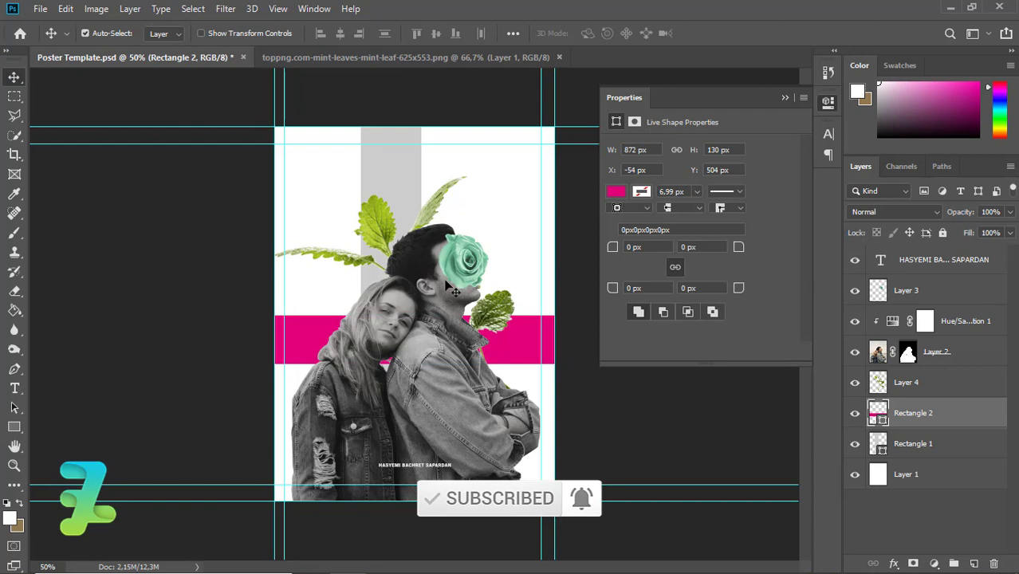
left_click(784, 98)
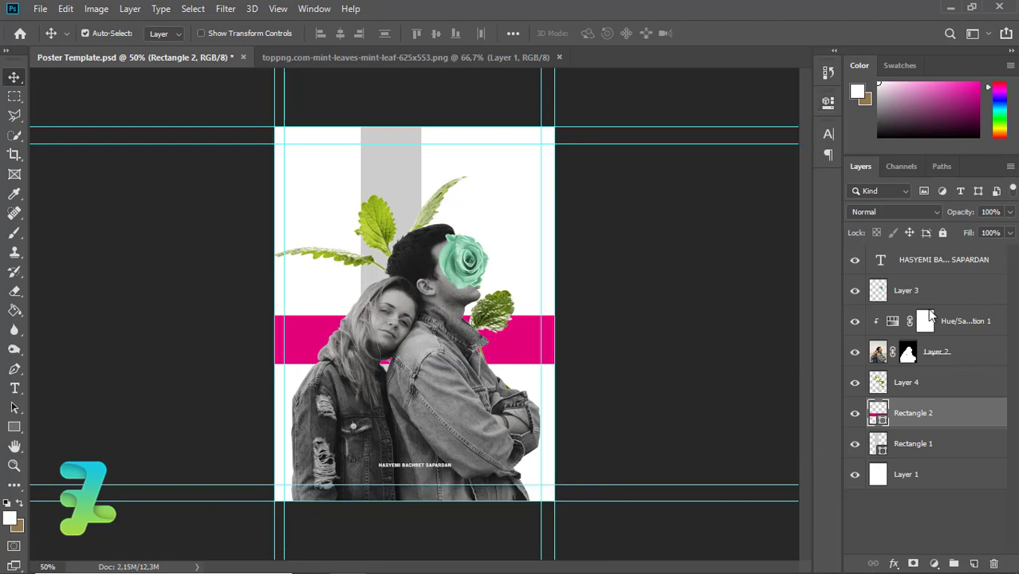
Step: Add a new layer directly above the rose and set the foreground color to 5a9f7c
key("alt+bracketright")
key("alt+bracketright")
key("alt+bracketright")
key("alt+bracketright")
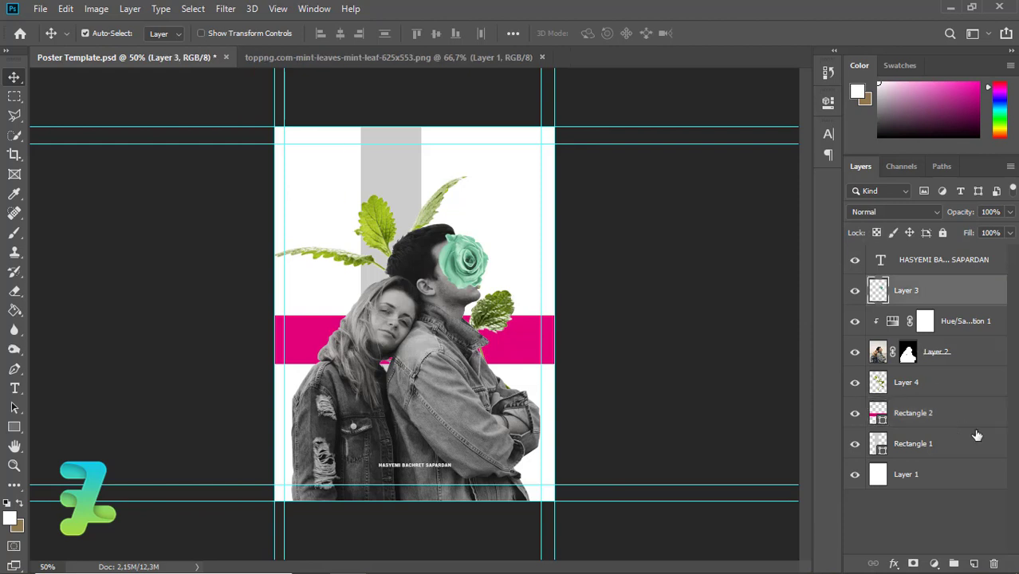
left_click(975, 564)
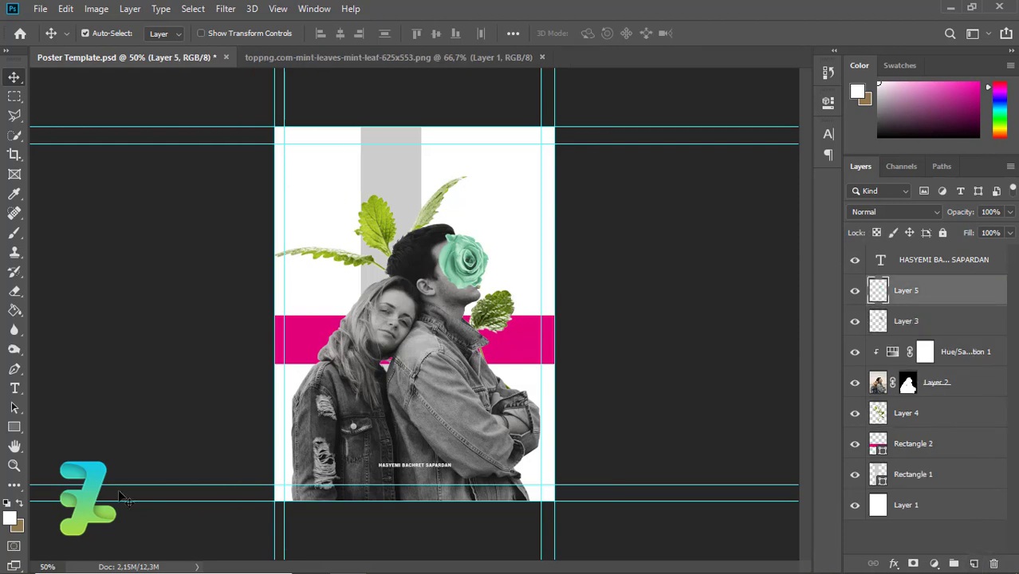
left_click(12, 519)
type("5a9f7c")
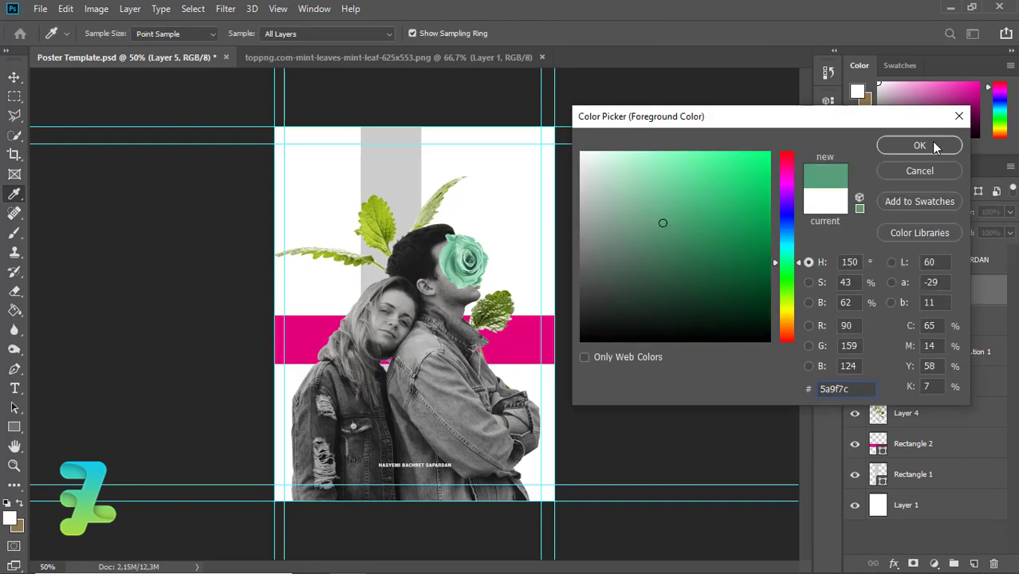
left_click(919, 145)
key("v")
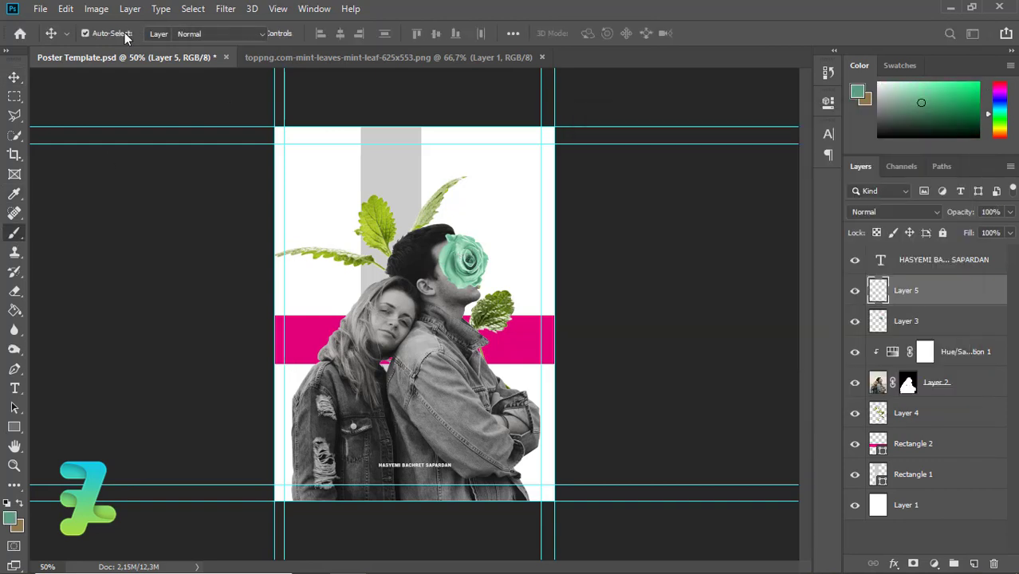
Step: Set the Brush tool to maximum hardness and a size of 20 px
key("b")
left_click(107, 35)
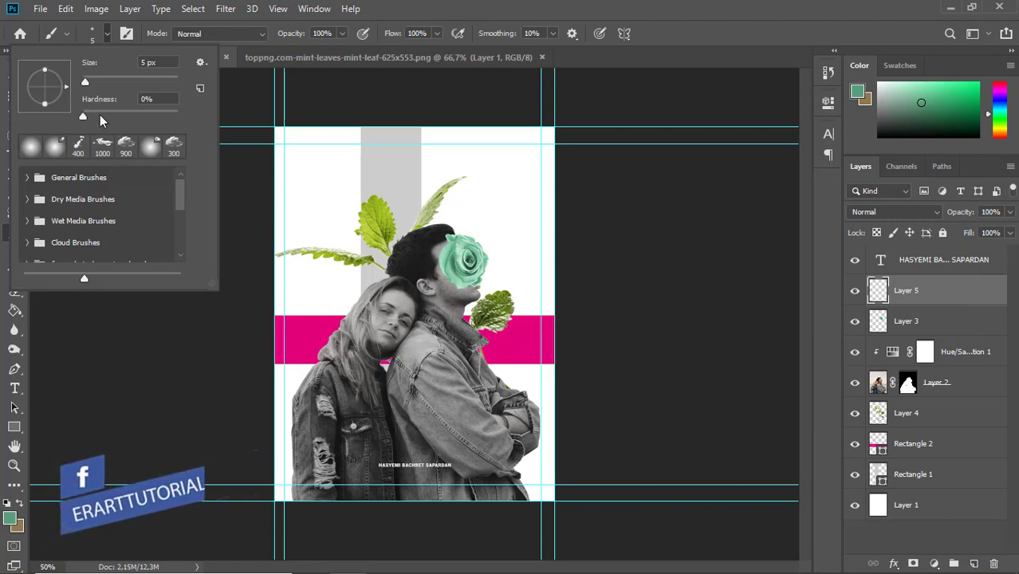
left_click_drag(128, 121, 234, 129)
left_click(108, 35)
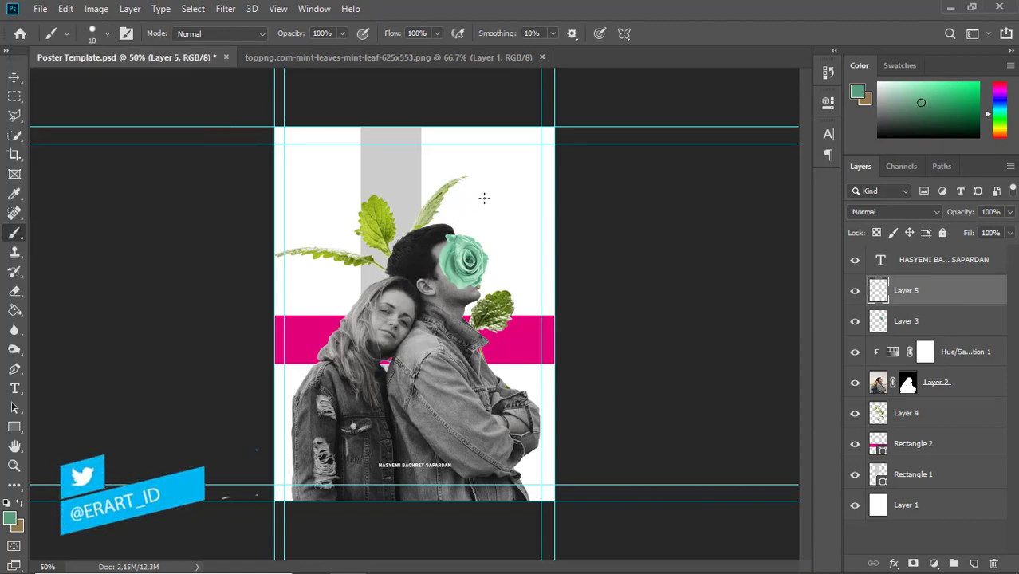
key("bracketright")
key("bracketright")
key("bracketright")
key("bracketright")
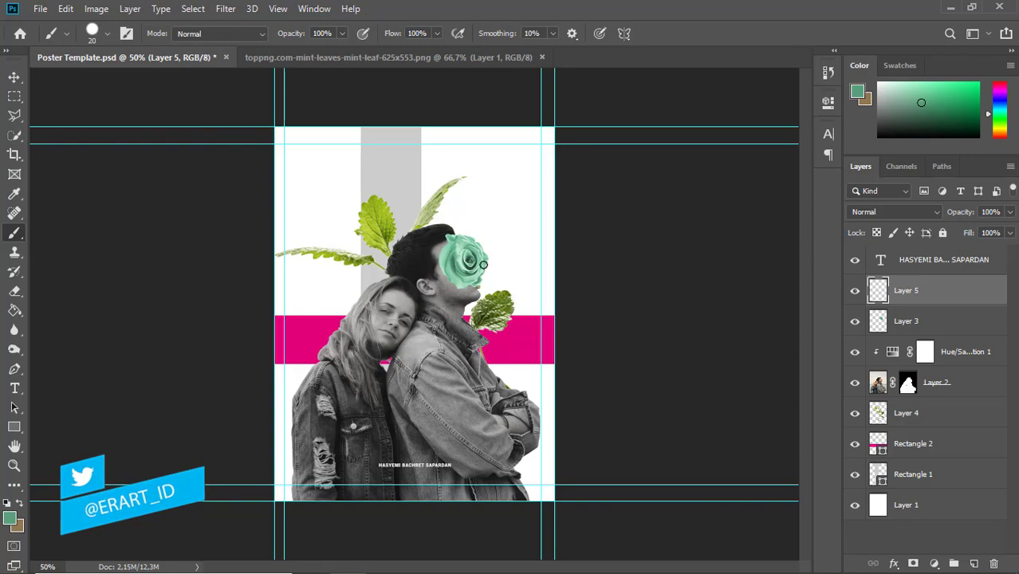
key("ctrl+plus")
key("ctrl+plus")
key("ctrl+plus")
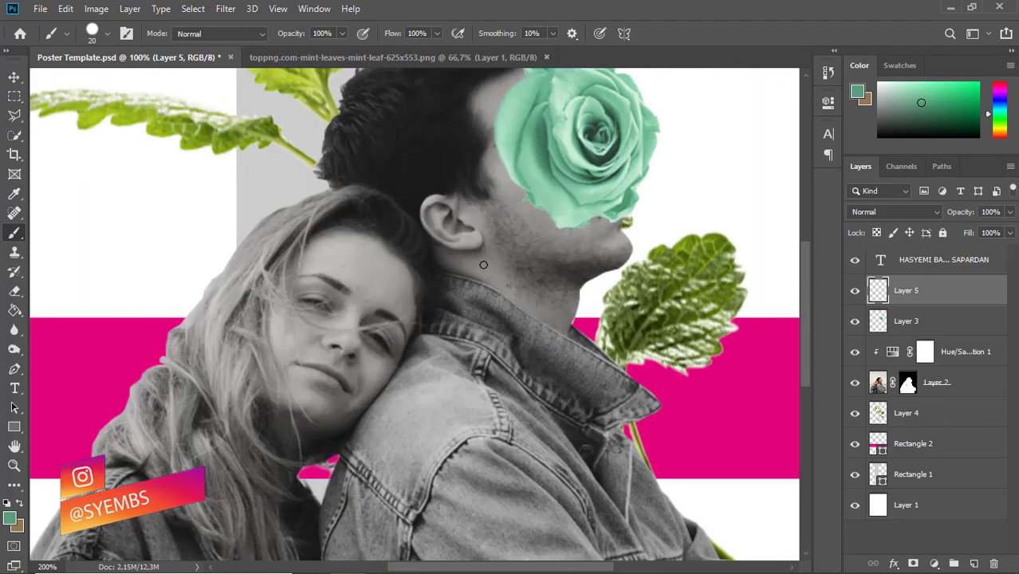
left_click_drag(804, 303, 794, 197)
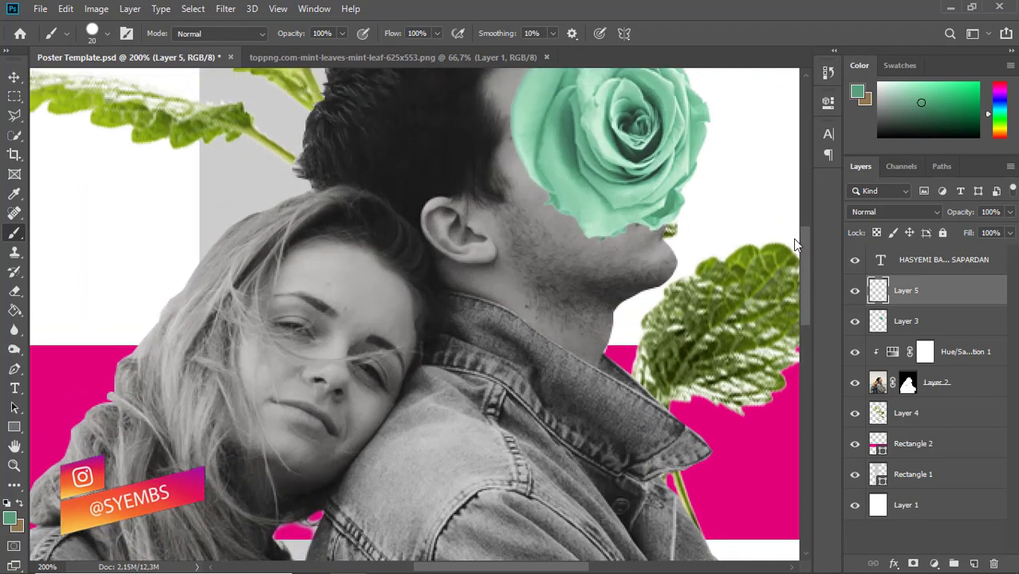
left_click(579, 259)
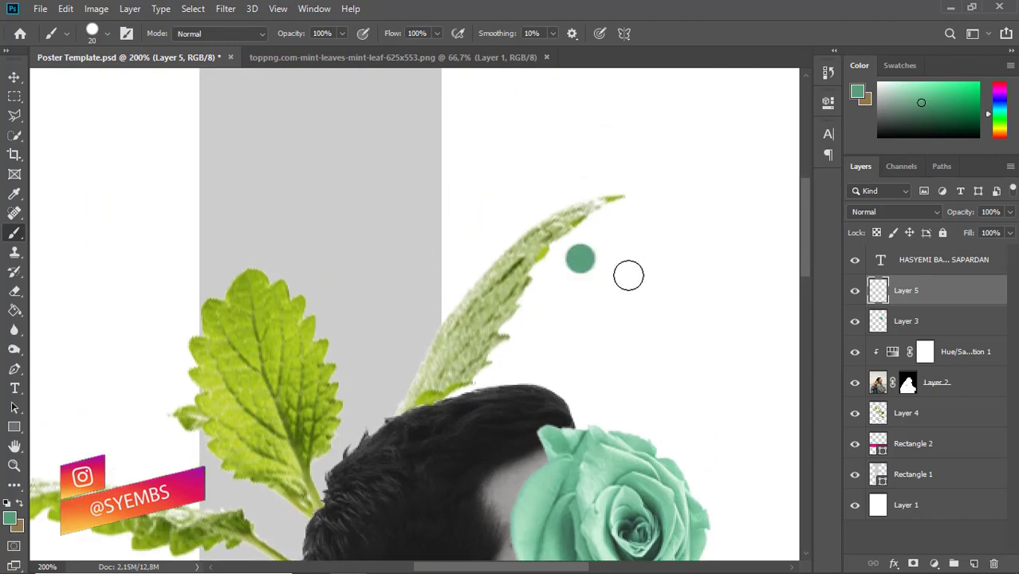
key("ctrl+z")
left_click(614, 279)
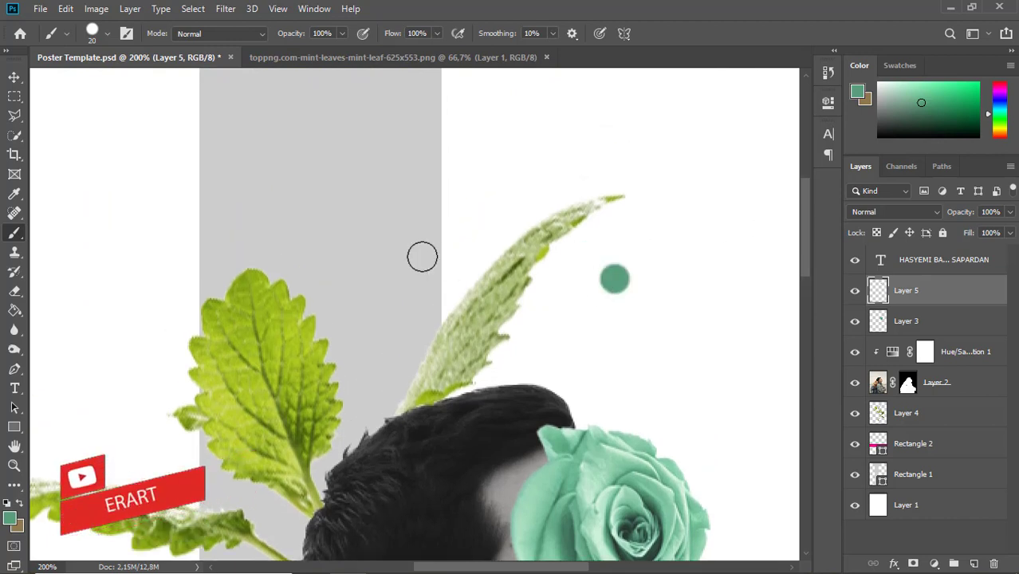
left_click_drag(542, 568, 606, 568)
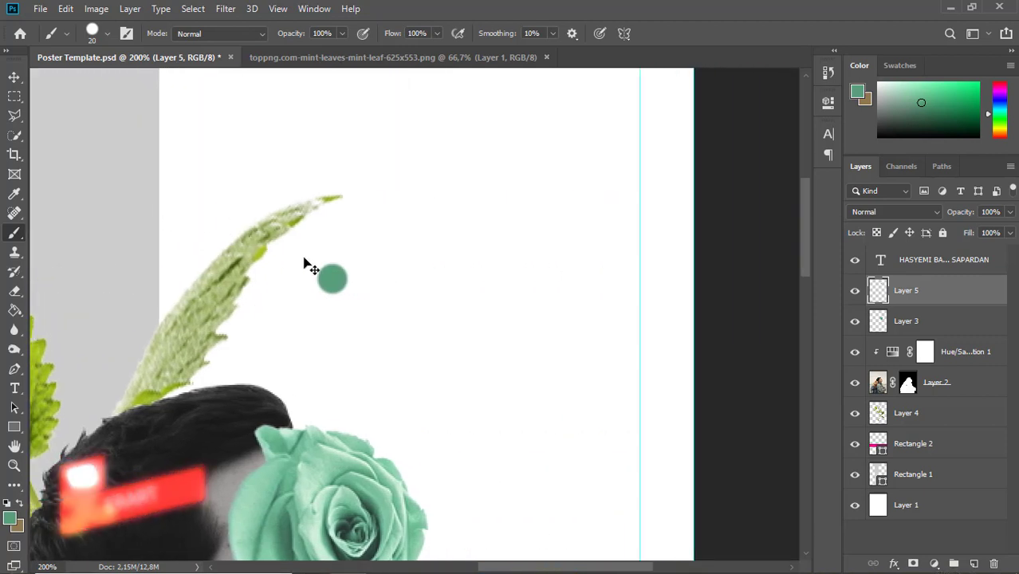
key("ctrl+z")
Step: Reduce the brush size to 15 px and paint a single green dot in the white area just right of the upper narrow leaf
key("bracketleft")
left_click(299, 290)
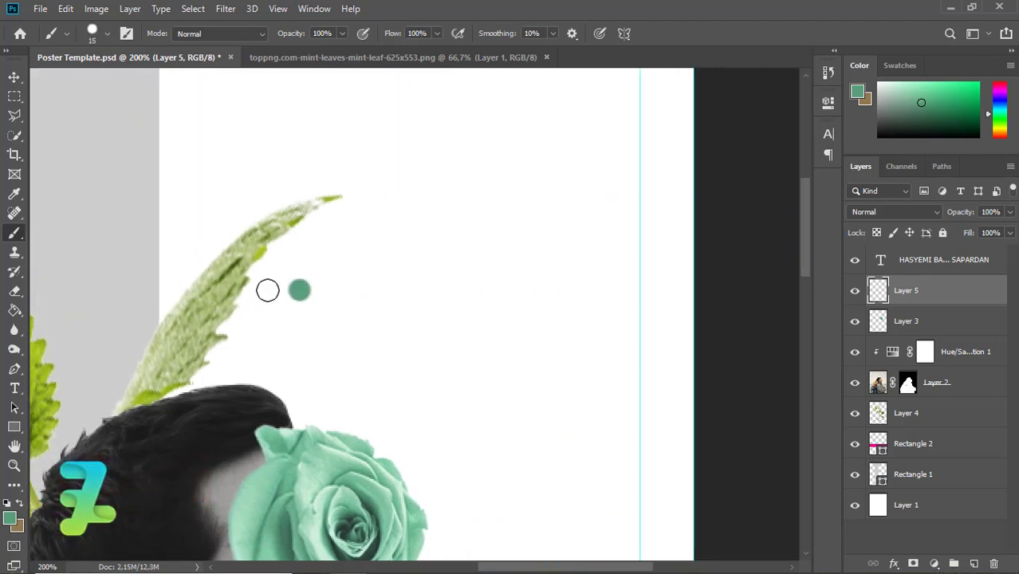
Step: Duplicate the green dot's layer and place the copy a short gap to its right on the same horizontal line
left_click(14, 77)
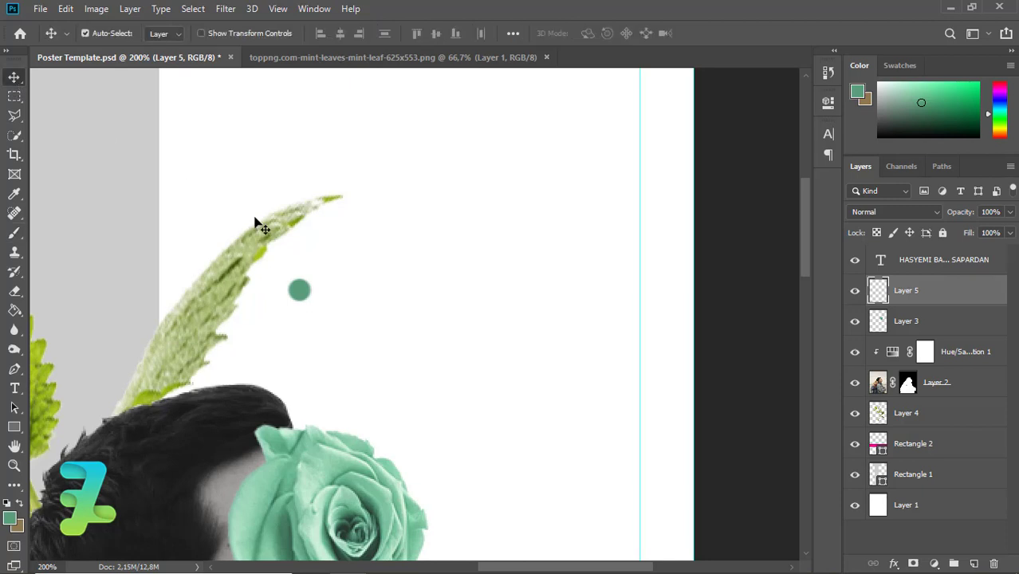
key("ctrl+j")
key("Right")
key("Right")
key("Right")
key("Right")
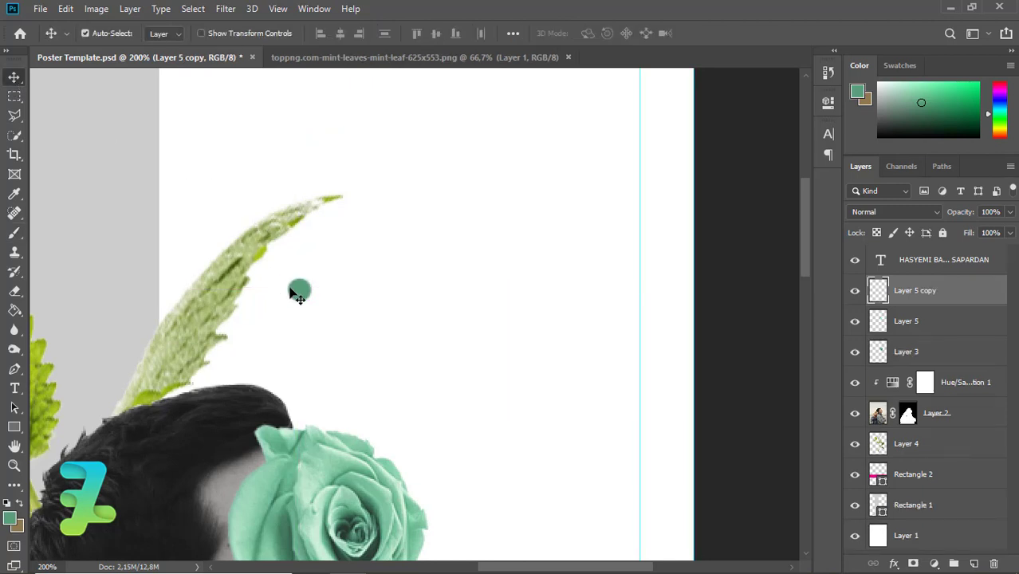
left_click_drag(303, 292, 350, 292)
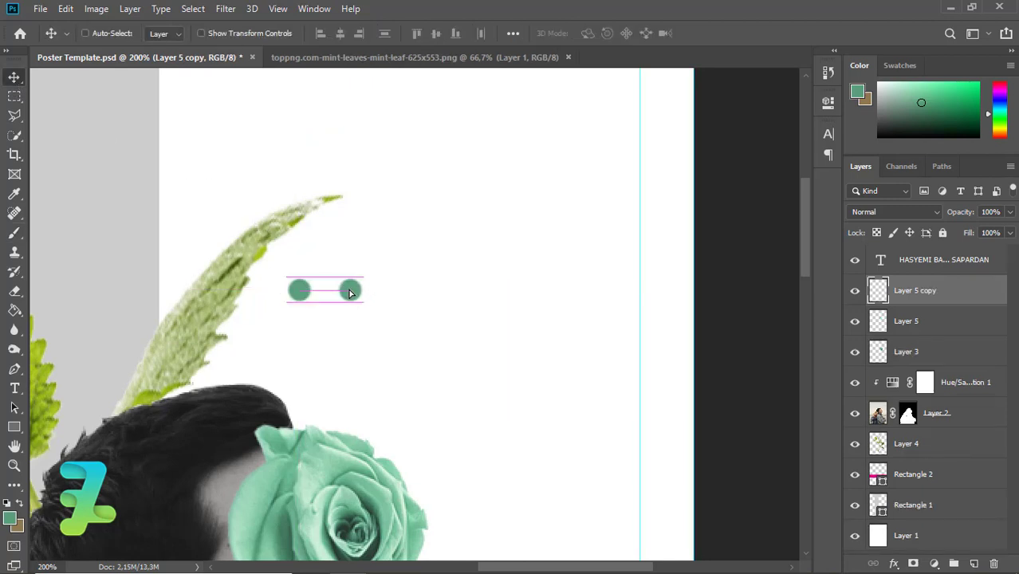
Step: Add four more copies of the dot to the right to complete a horizontal row of six evenly spaced dots
key("ctrl+j")
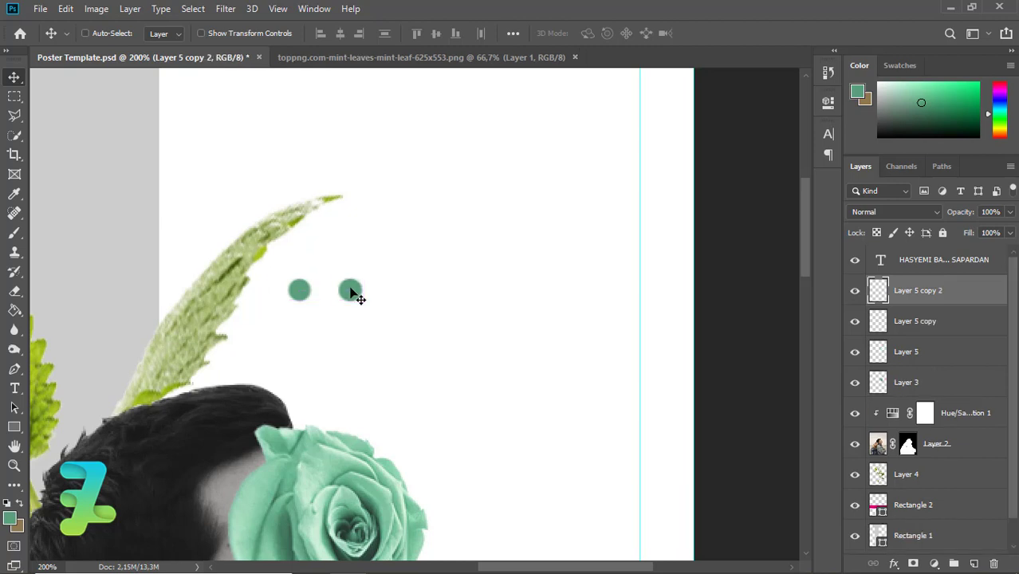
left_click_drag(374, 291, 457, 293)
key("ctrl+j")
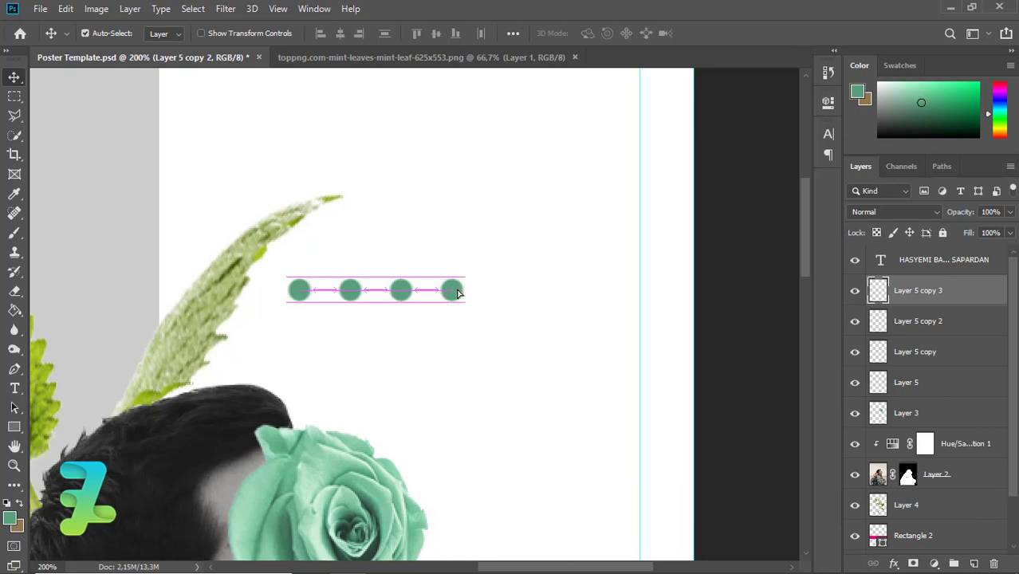
key("ctrl+j")
left_click_drag(472, 292, 558, 296)
Step: Merge the six dot layers into one and move it directly below the plant cutout layer, Layer 4
left_click(881, 447, "shift")
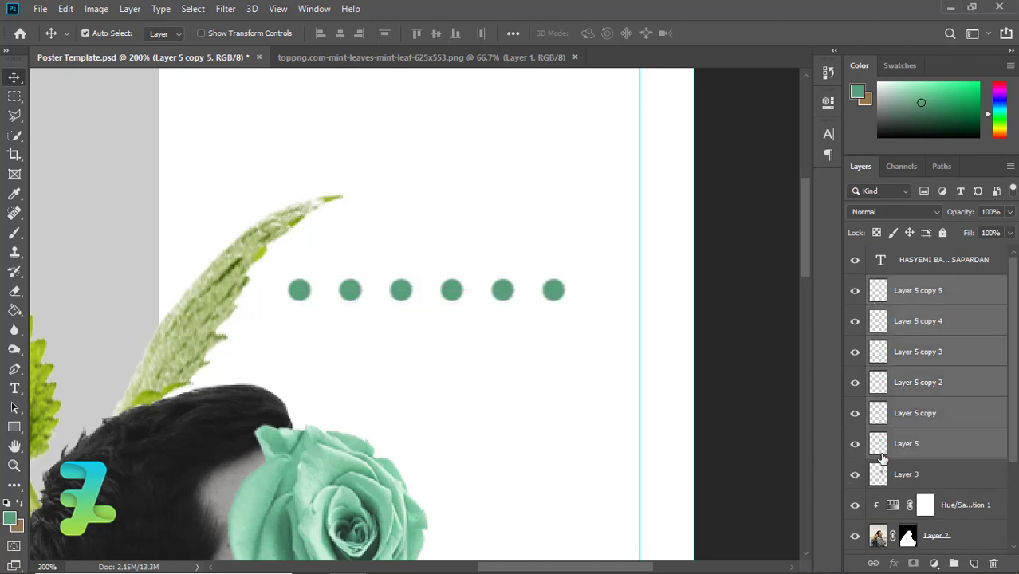
key("ctrl+e")
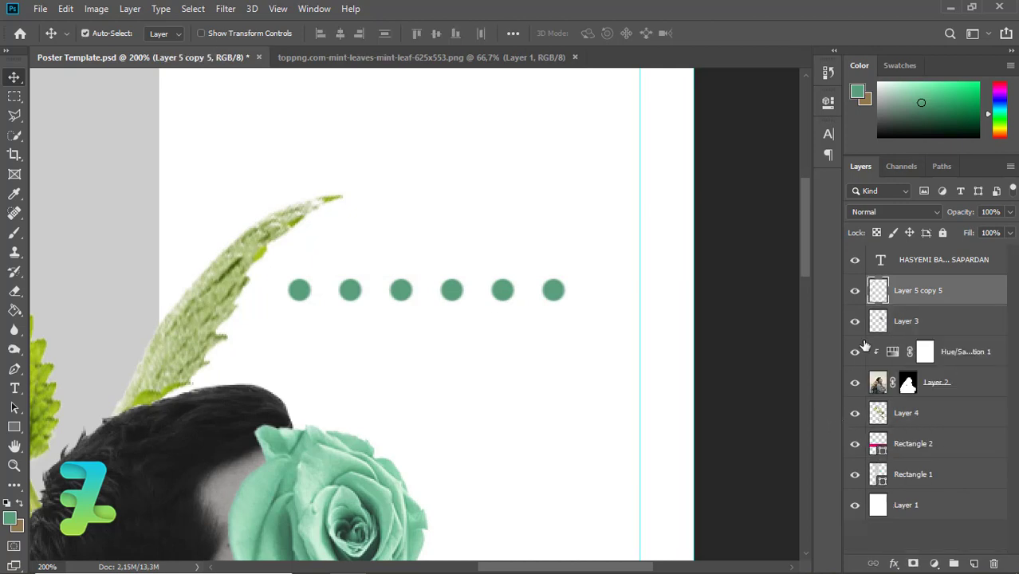
left_click_drag(881, 297, 897, 429)
Step: Move the dot row down and left so its first dot sits behind the narrow leaf above the rose
key("ctrl+minus")
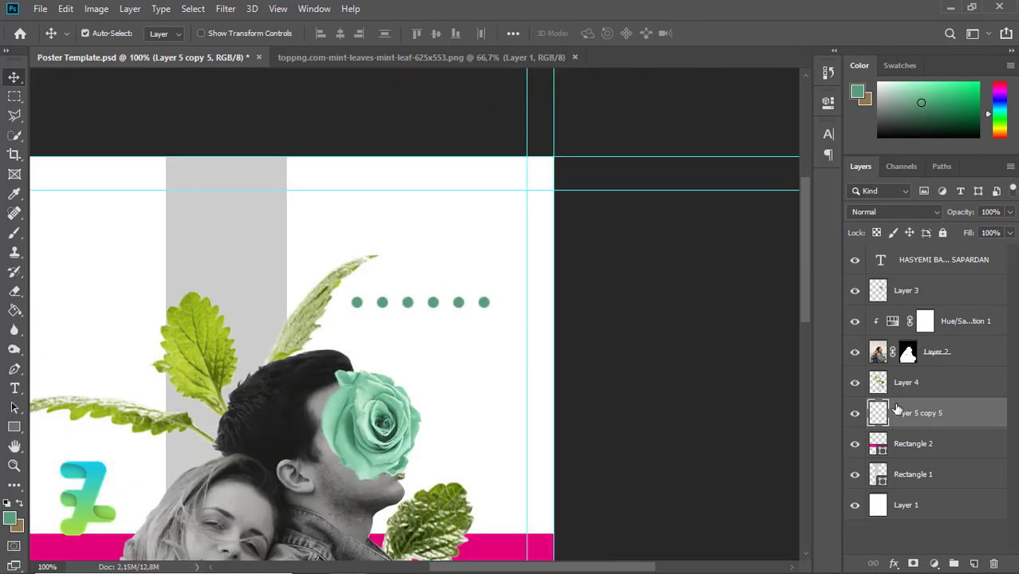
scroll(806, 315, "down", 3)
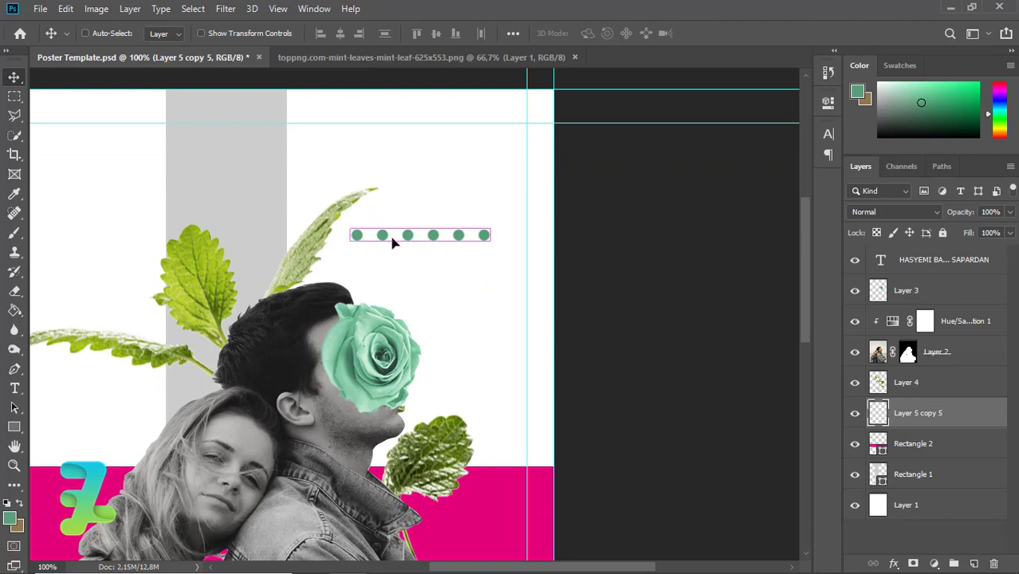
left_click_drag(391, 243, 369, 260)
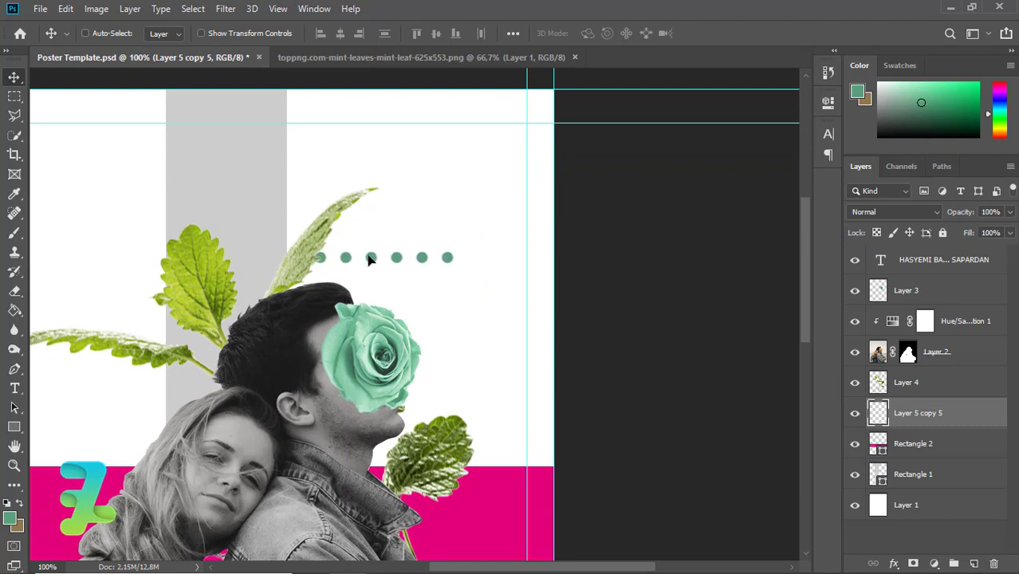
Step: Duplicate the dot row downward at equal spacing to build a grid of eight rows behind the man's head and rose
key("ctrl+j")
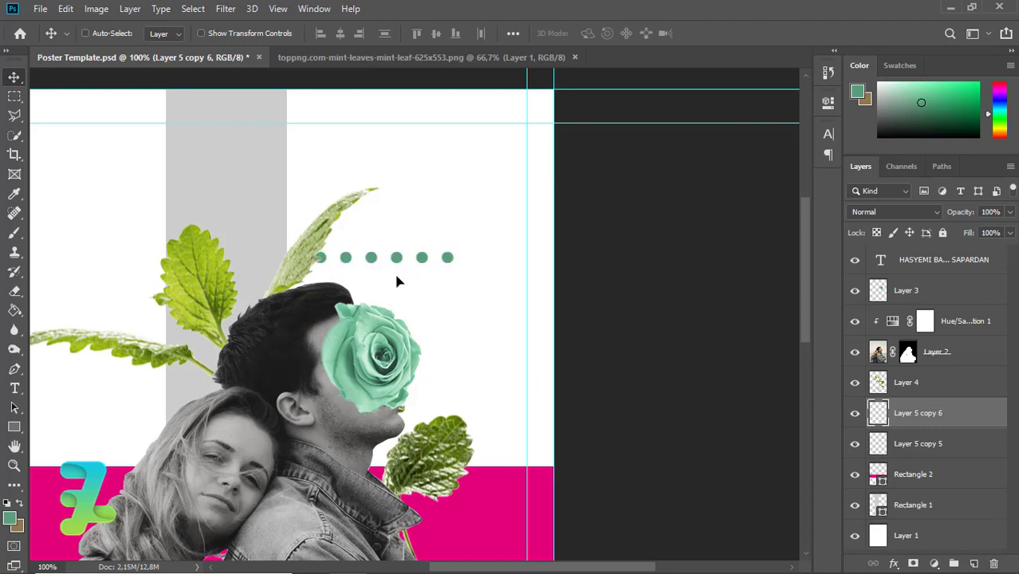
left_click_drag(396, 272, 396, 283)
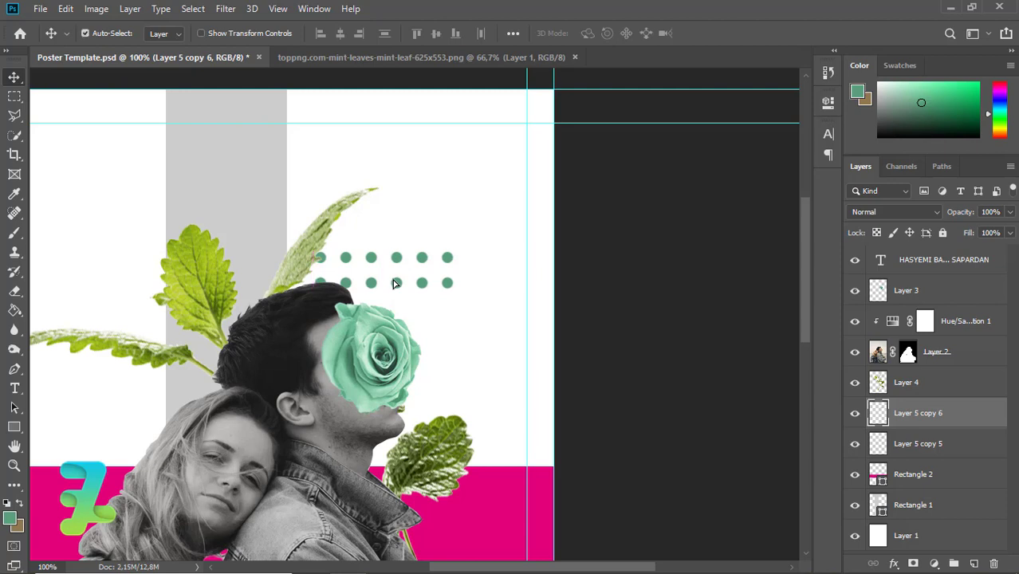
key("ctrl+j")
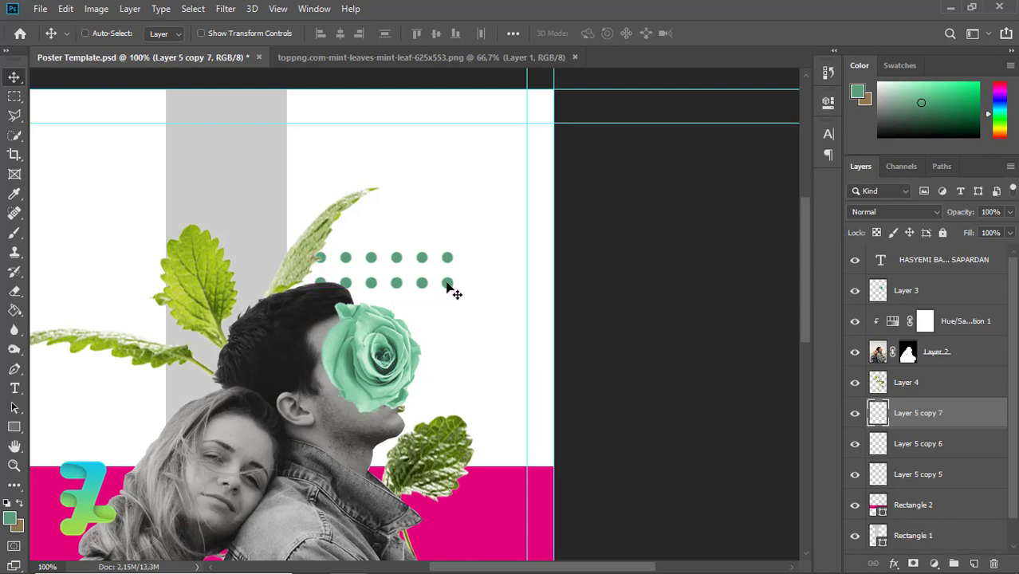
left_click_drag(447, 302, 728, 425)
key("ctrl+j")
key("ctrl+j")
key("ctrl")
key("ctrl")
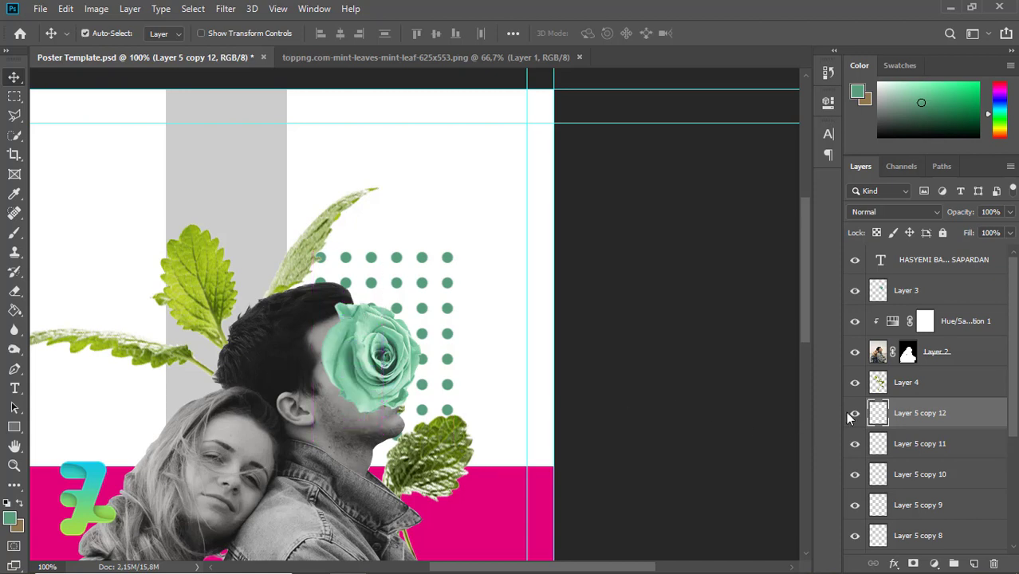
Step: Group all eight dot row layers, from Layer 5 copy 5 to Layer 5 copy 12
scroll(1011, 421, "down", 4)
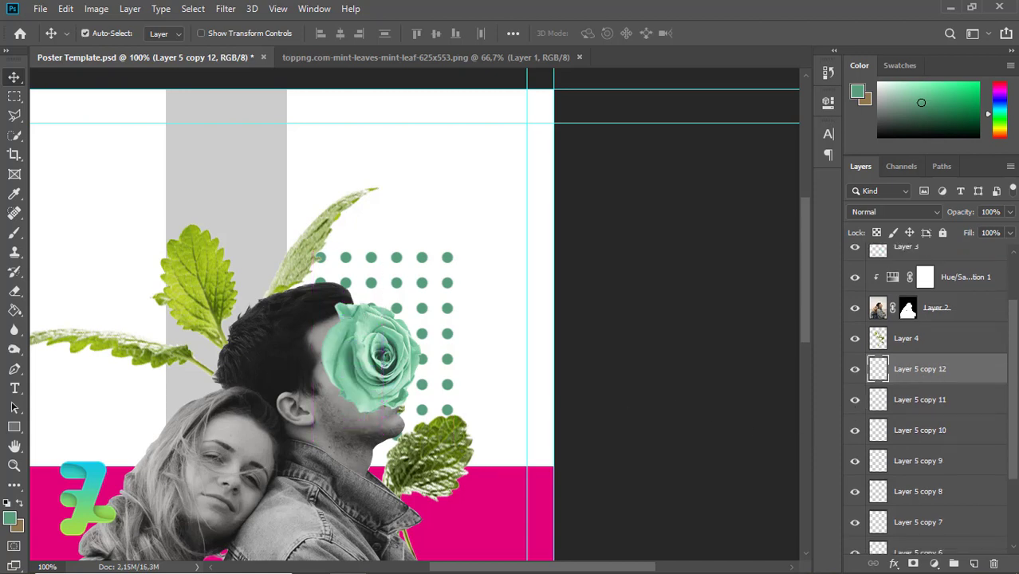
scroll(984, 486, "down", 1)
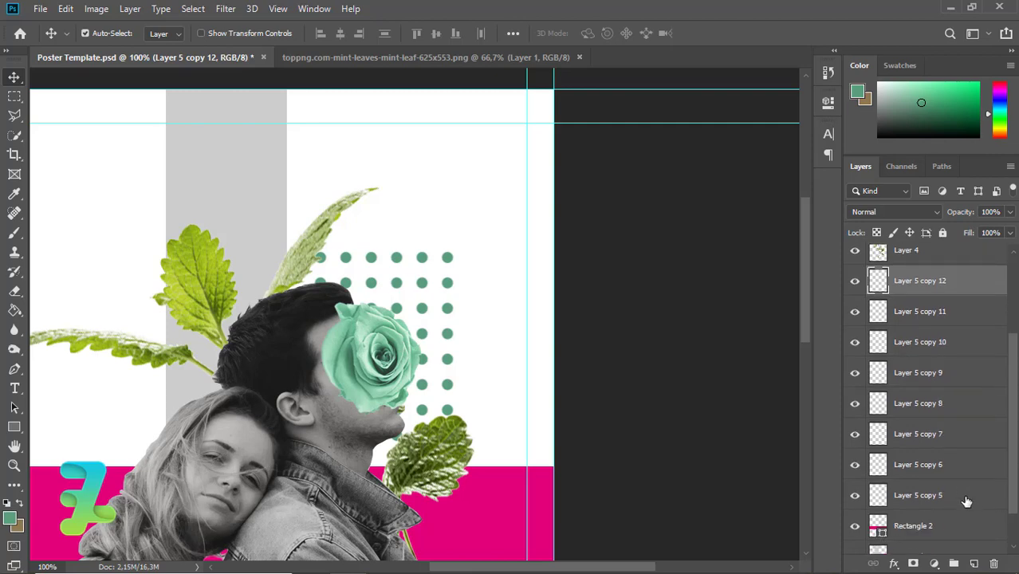
left_click(965, 501, "shift")
key("ctrl+g")
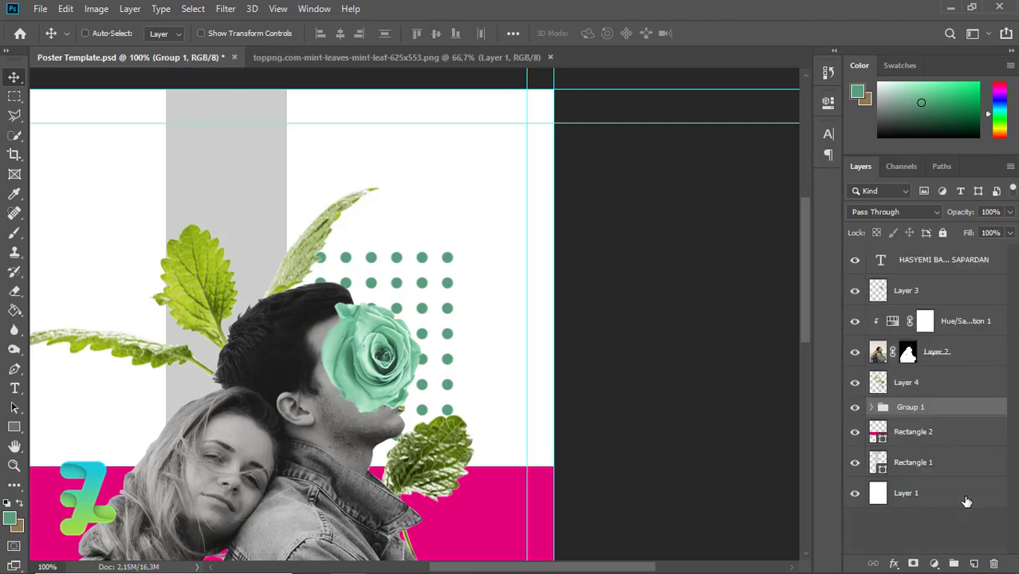
key("ctrl+minus")
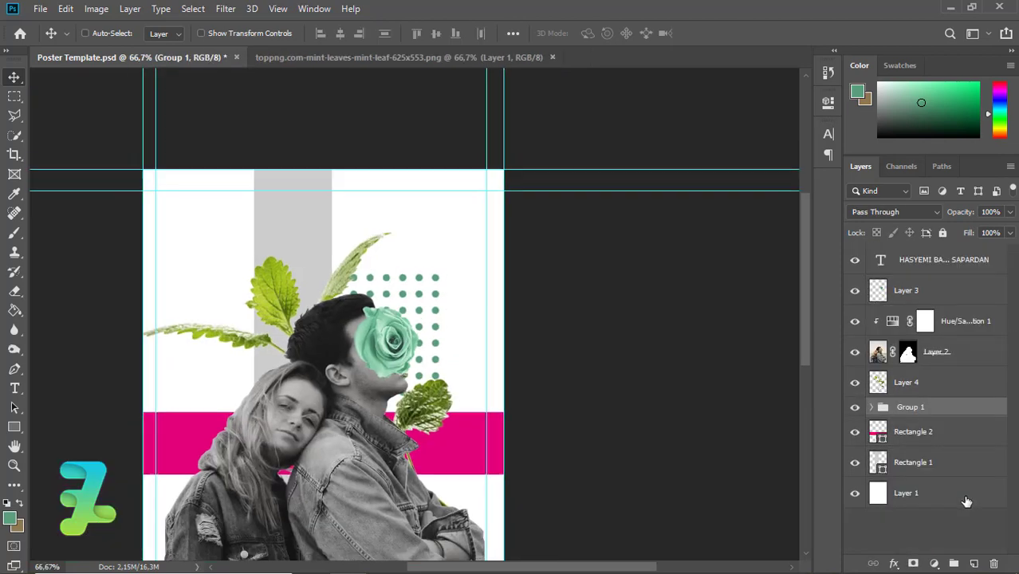
key("ctrl+minus")
key("ctrl+minus")
key("ctrl+plus")
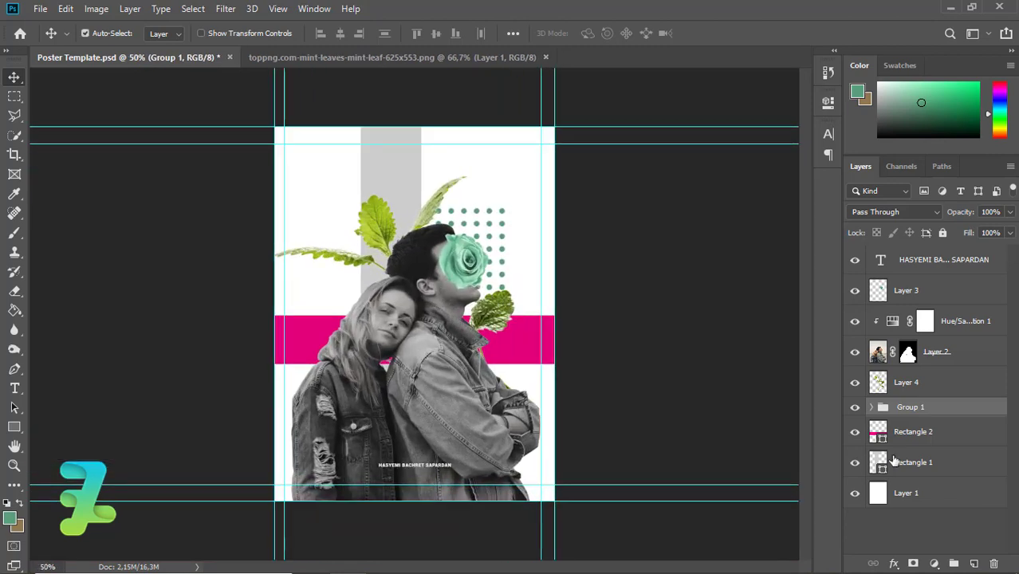
Step: Float the mint leaves document in its own window, copy its leaves into the poster above the dot group, and close the source file
left_click(382, 61)
right_click(375, 59)
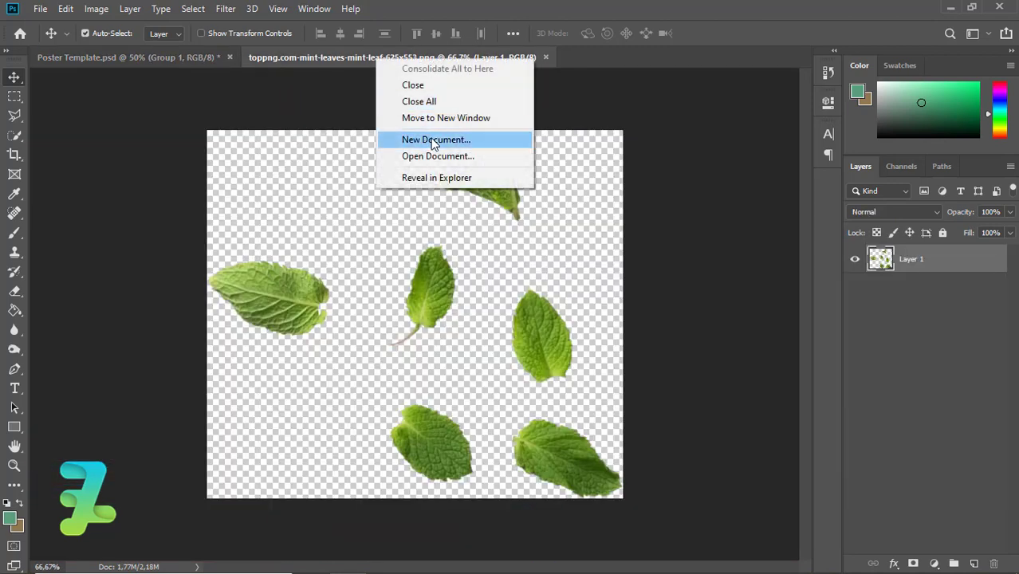
left_click(428, 118)
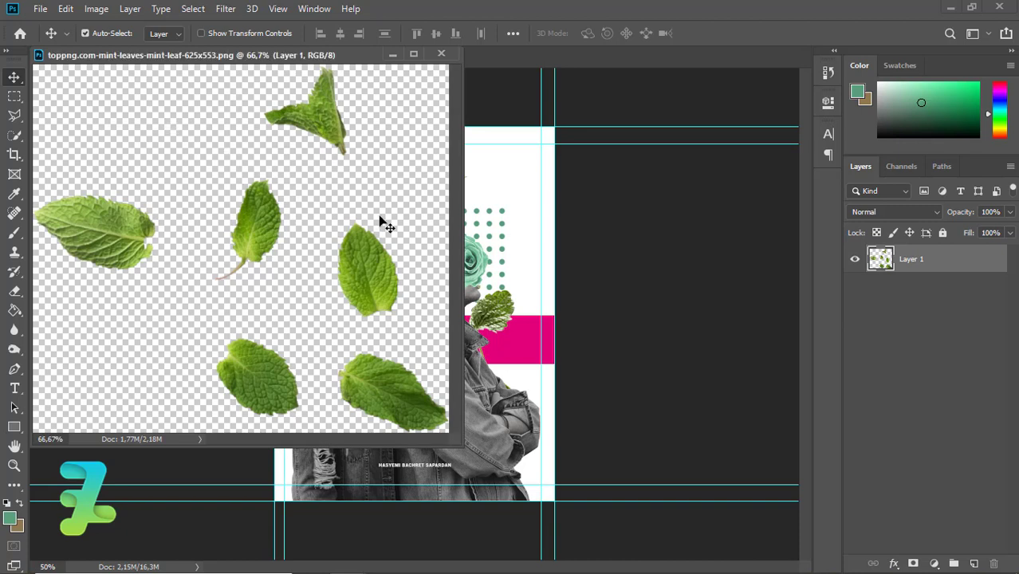
left_click_drag(435, 303, 486, 347)
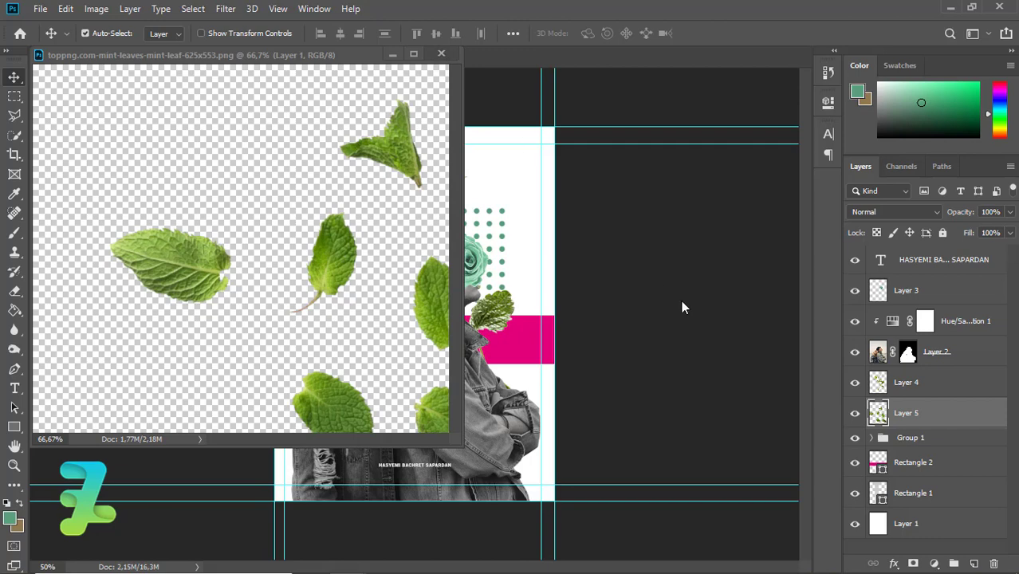
key("ctrl+w")
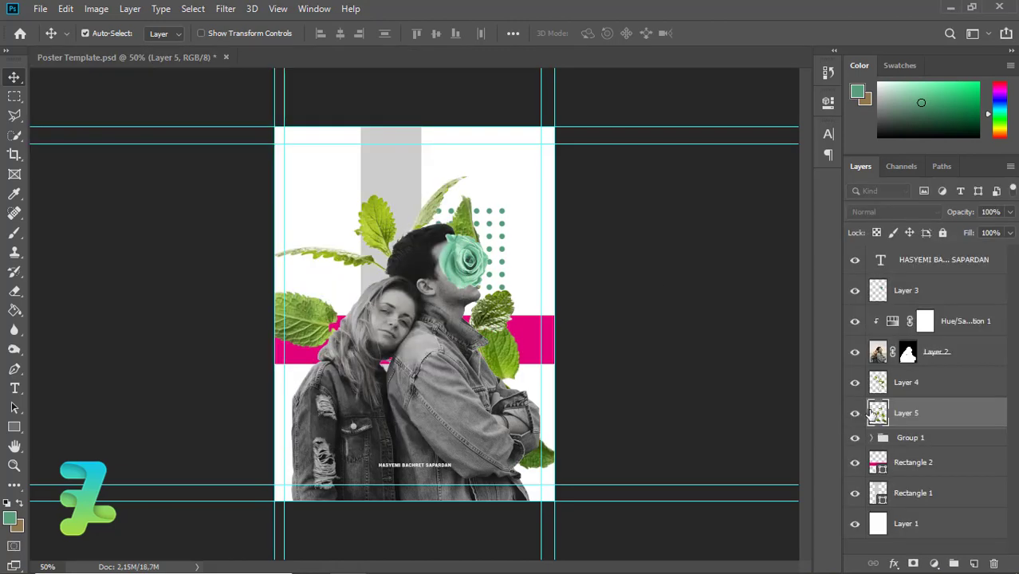
Step: Move the mint leaves layer directly below the rose layer and scale it to 67.71%, centred at X 394 px, Y 569 px
left_click_drag(870, 416, 884, 297)
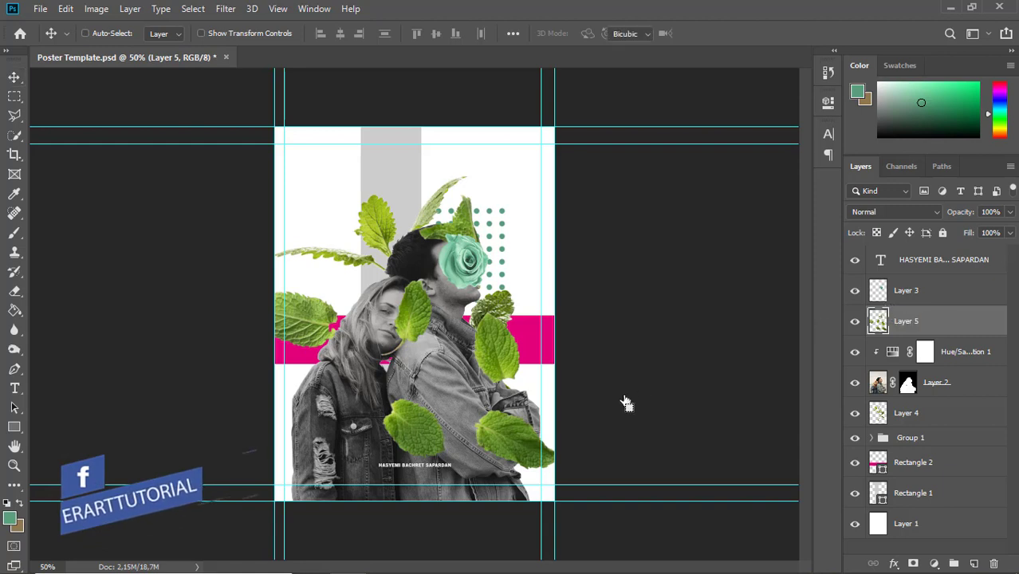
key("ctrl+t")
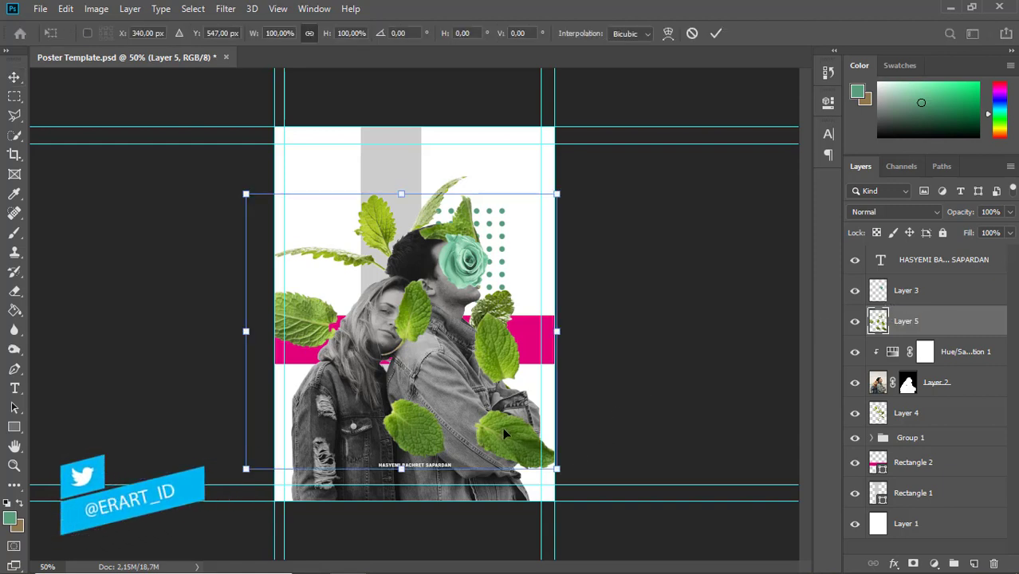
left_click_drag(504, 433, 523, 418)
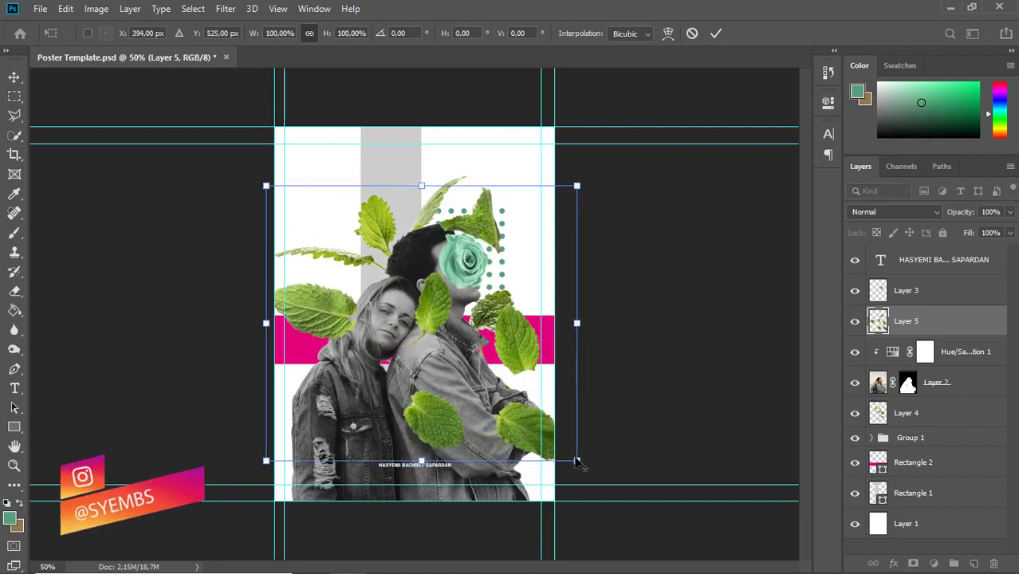
left_click_drag(558, 458, 499, 396)
key("shift+Down")
key("shift+Down")
key("shift+Down")
key("shift+Down")
key("Down")
key("Down")
key("Down")
key("Down")
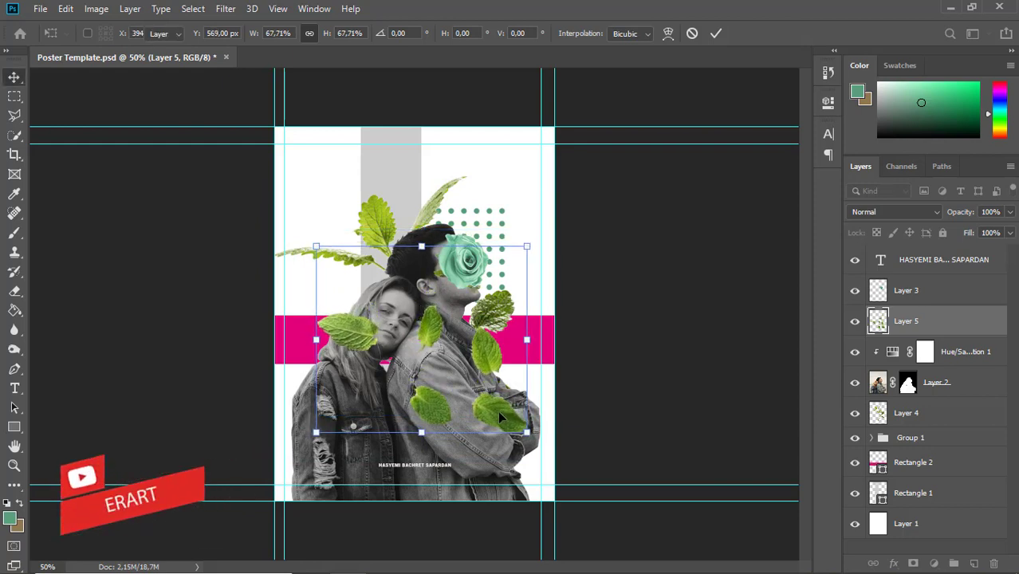
key("Return")
Step: Select the mint leaf beside the woman's face with the Polygonal Lasso and move it to the poster's left edge over the magenta band
key("ctrl")
key("ctrl+plus")
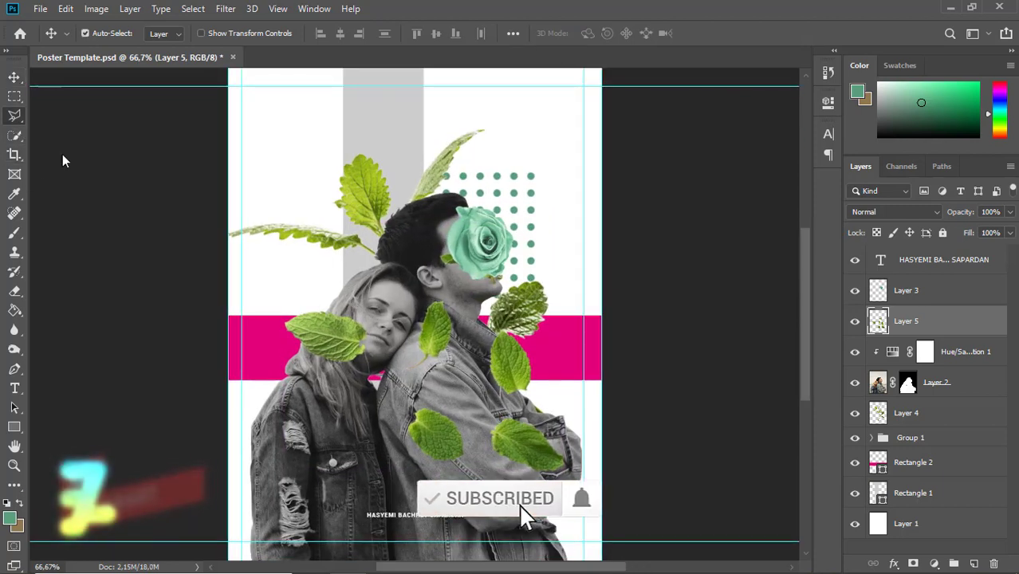
key("l")
mouse_move(265, 301)
left_mouse_down()
mouse_move(307, 372)
mouse_move(382, 343)
left_mouse_up()
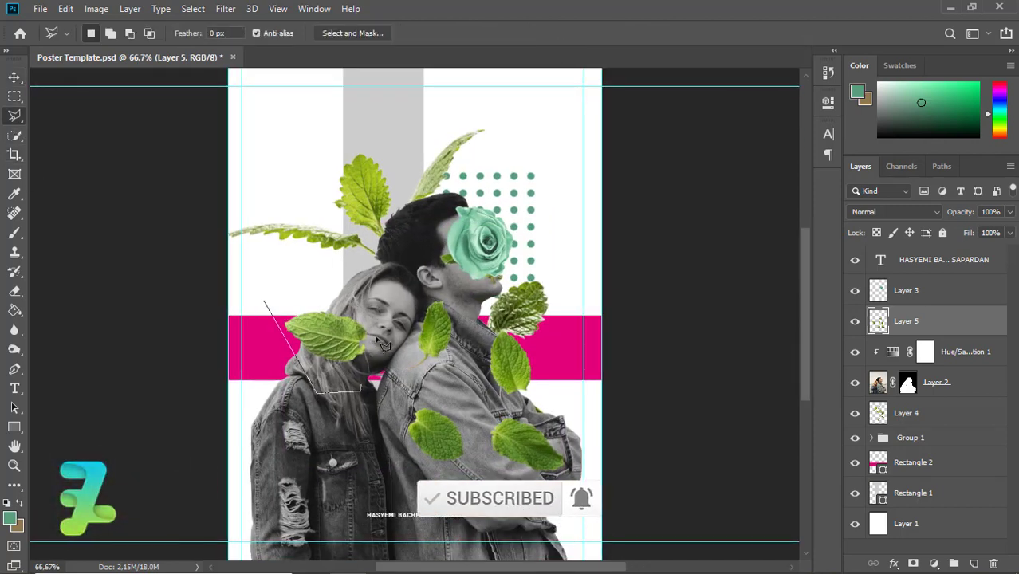
left_click_drag(369, 291, 266, 303)
left_click(13, 77)
left_click_drag(318, 328, 259, 311)
Step: Scale the selected leaf to 127.11% width and 150.48% height, centred at X 70.5 px, Y 506 px
key("ctrl+t")
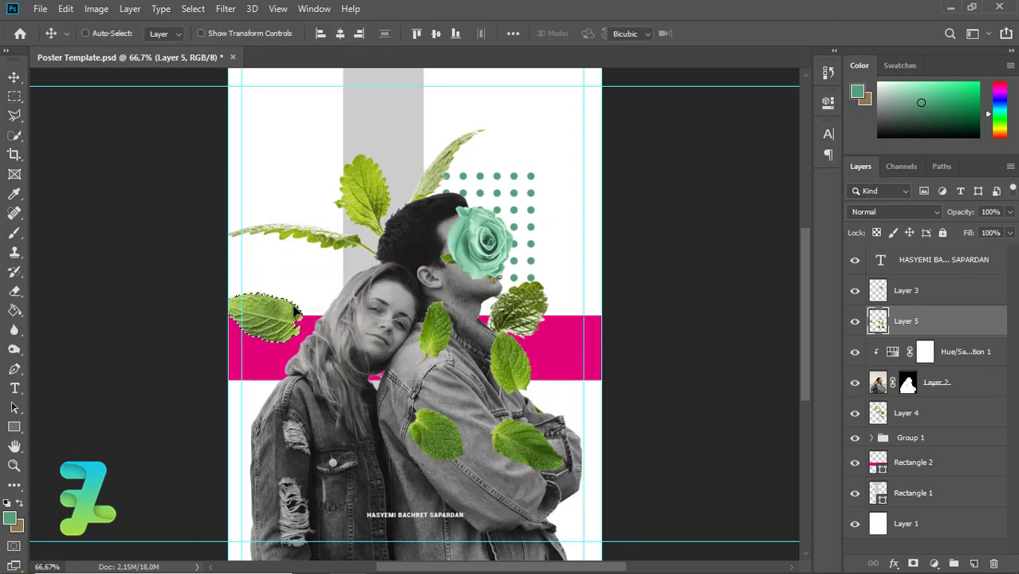
left_click_drag(320, 284, 326, 263)
left_click_drag(305, 301, 291, 314)
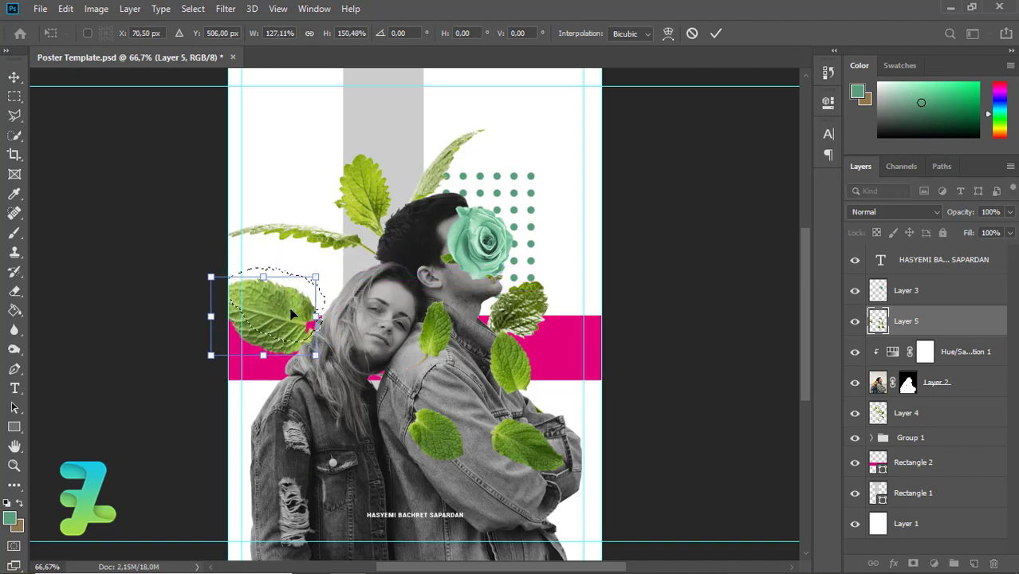
key("Return")
Step: Apply a Gaussian Blur with a 3.9-pixel radius to the enlarged leaf at the left edge and clear the selection
left_click(226, 9)
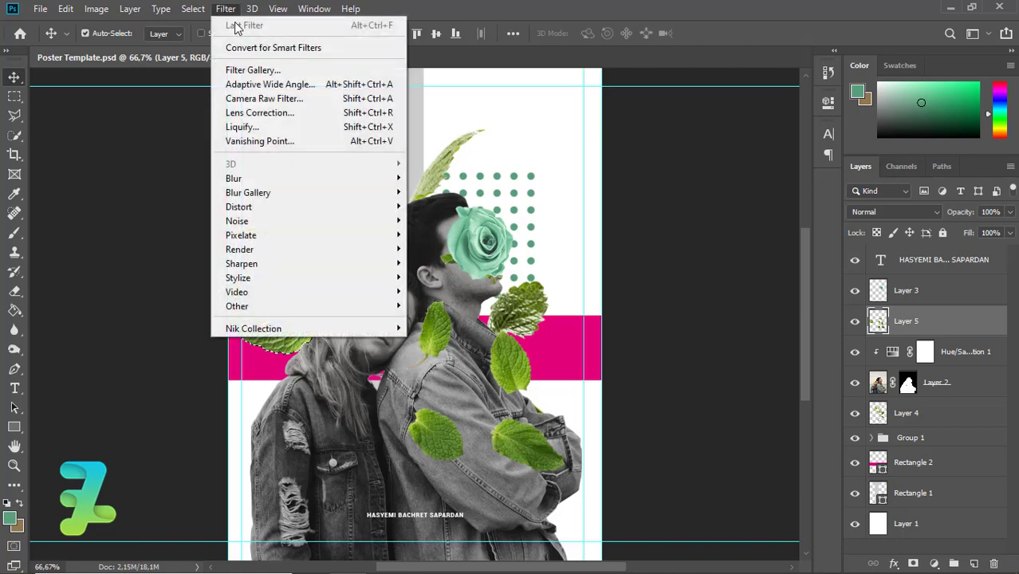
mouse_move(330, 180)
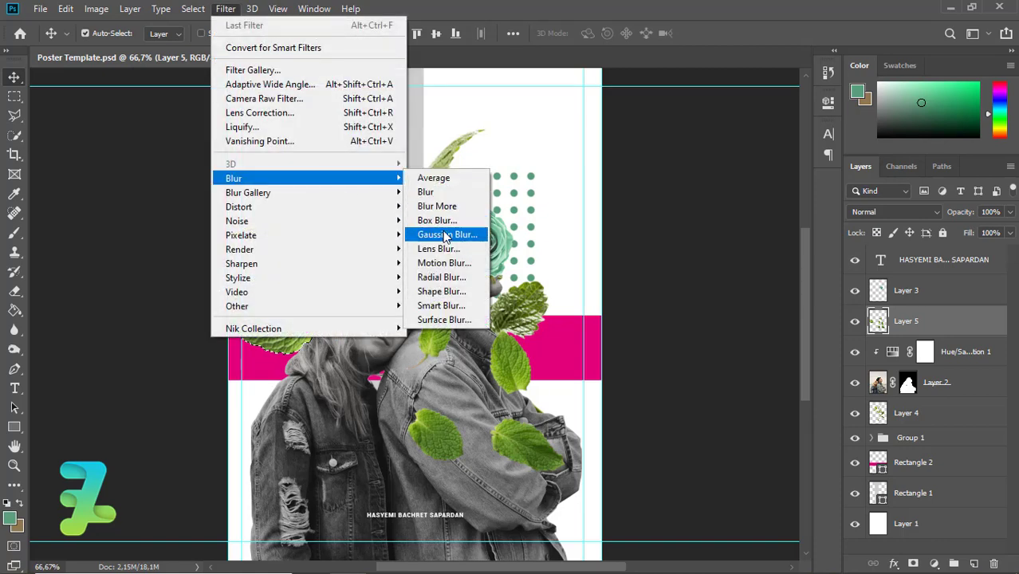
left_click(445, 235)
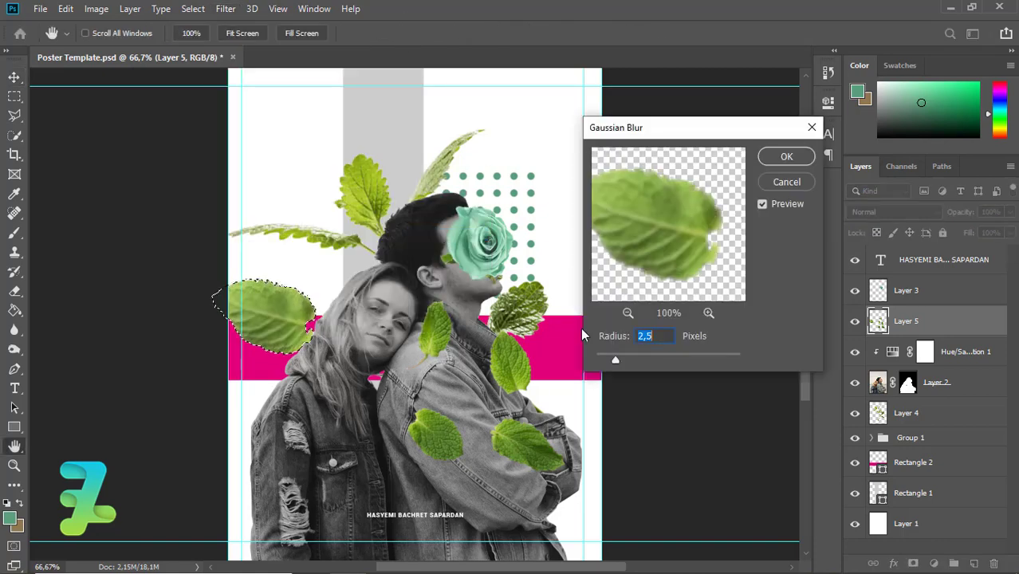
mouse_move(614, 355)
left_mouse_down()
mouse_move(637, 364)
mouse_move(626, 360)
left_mouse_up()
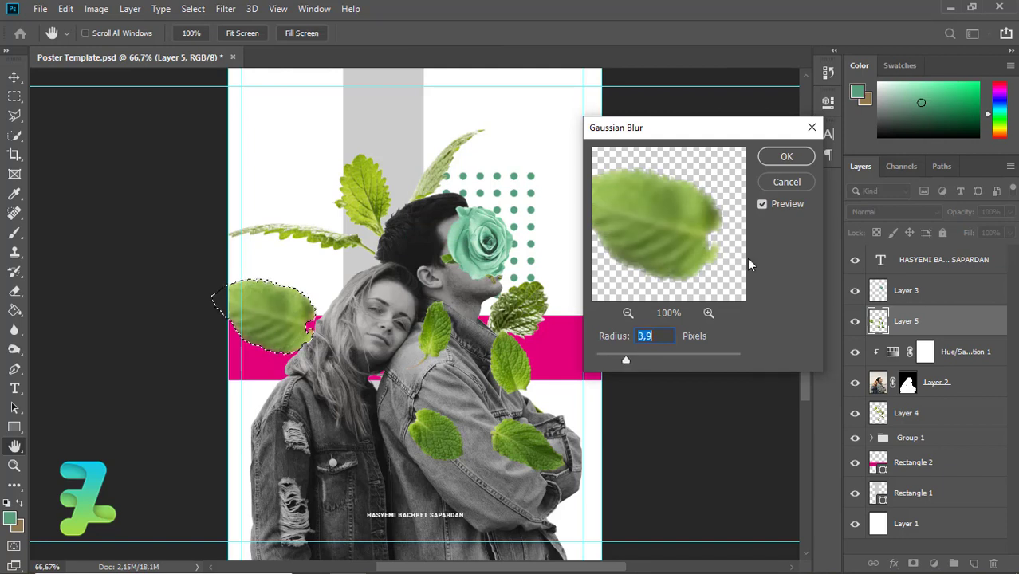
left_click(786, 157)
key("v")
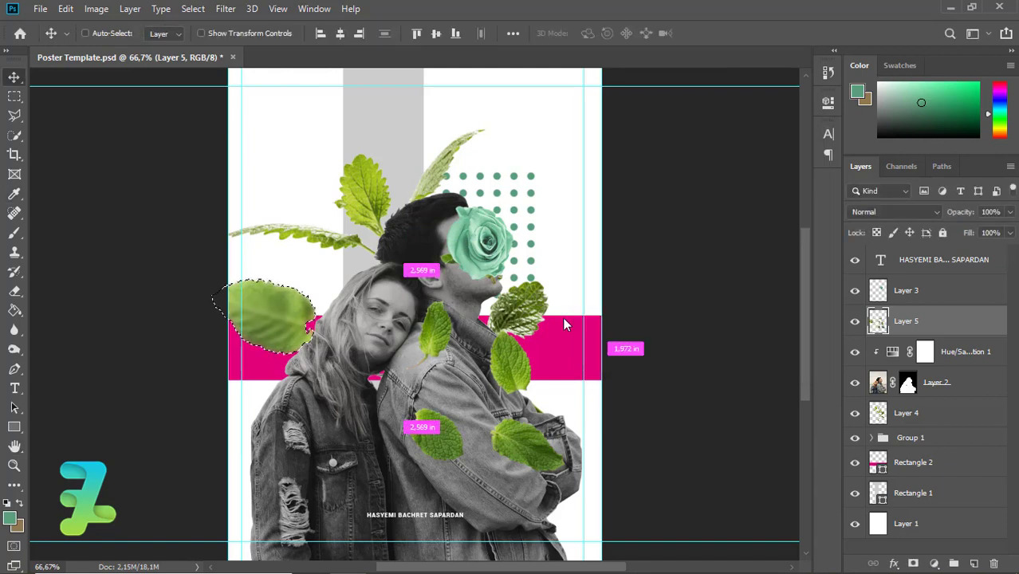
key("ctrl")
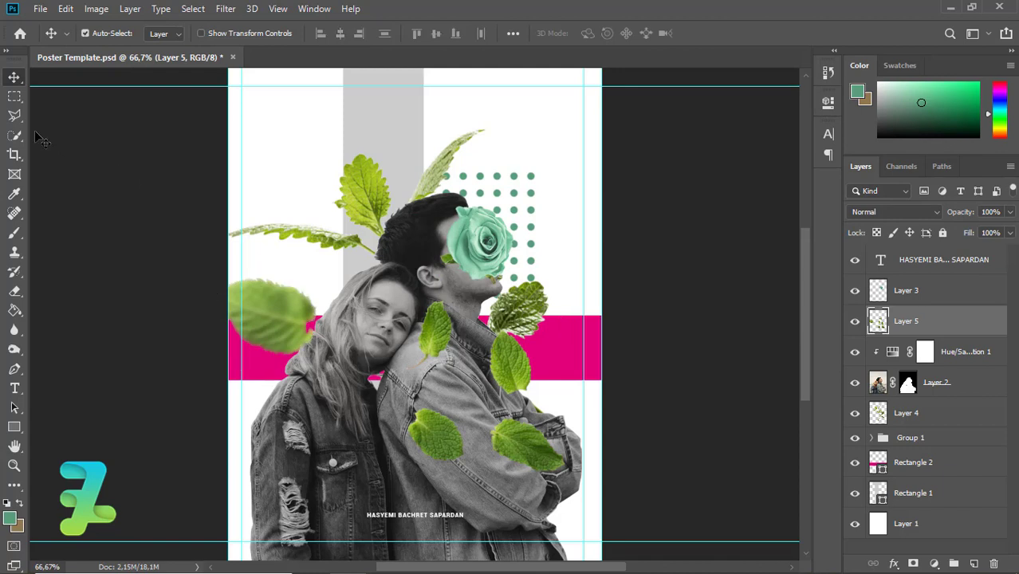
Step: Select the mint leaf on the man's upper sleeve with the Polygonal Lasso and move it up and left, between the two jackets
left_click(14, 117)
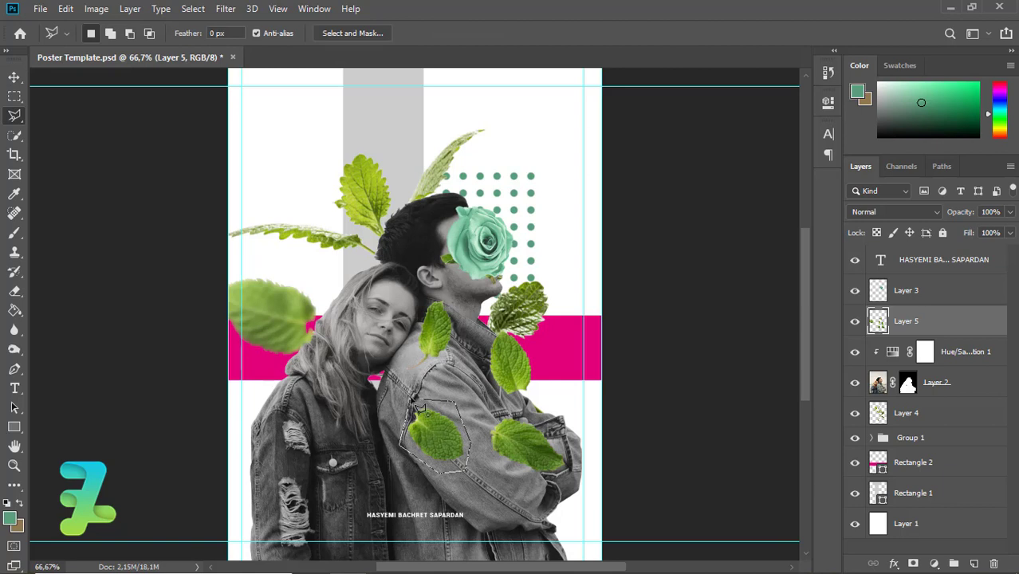
key("ctrl+d")
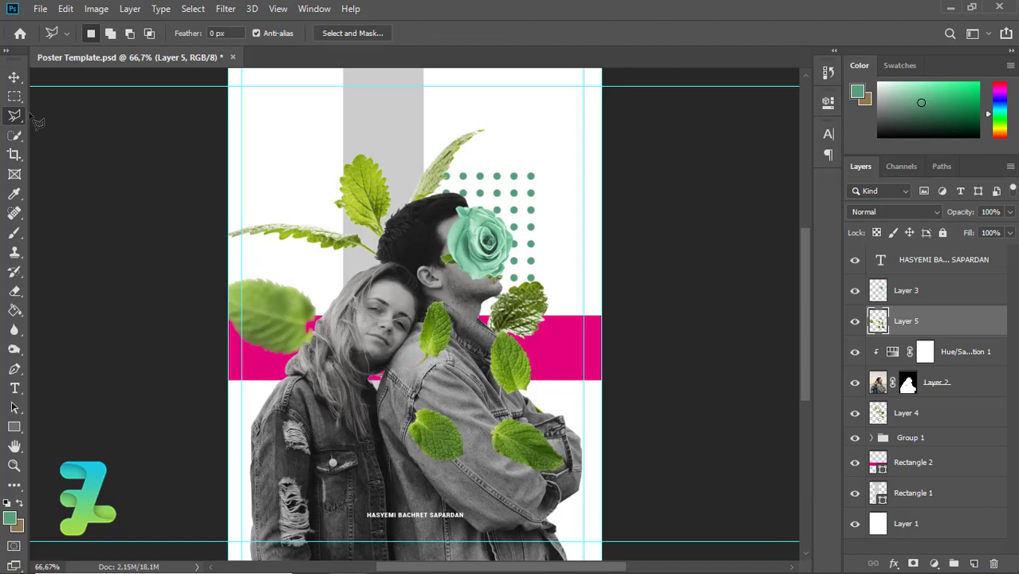
key("ctrl+z")
key("v")
left_click_drag(432, 433, 395, 416)
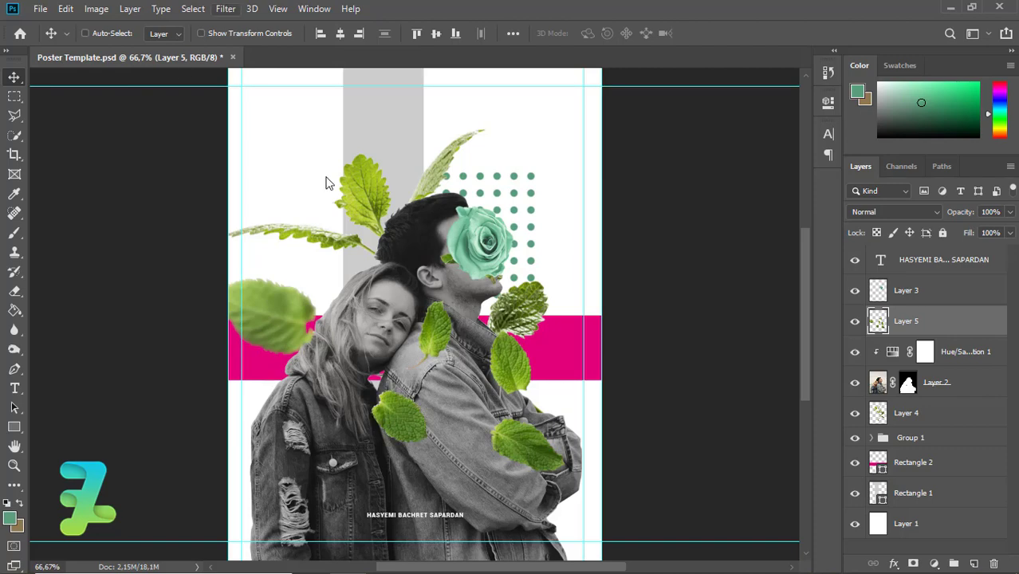
Step: Try a Gaussian Blur on the mint leaves layer without a selection and undo it
key("alt+t")
mouse_move(332, 177)
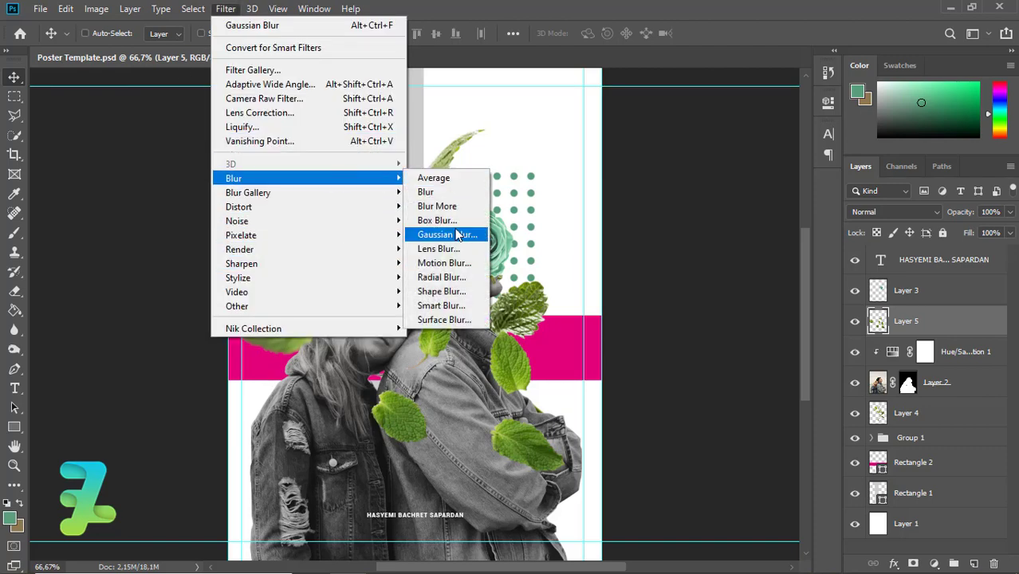
left_click(458, 235)
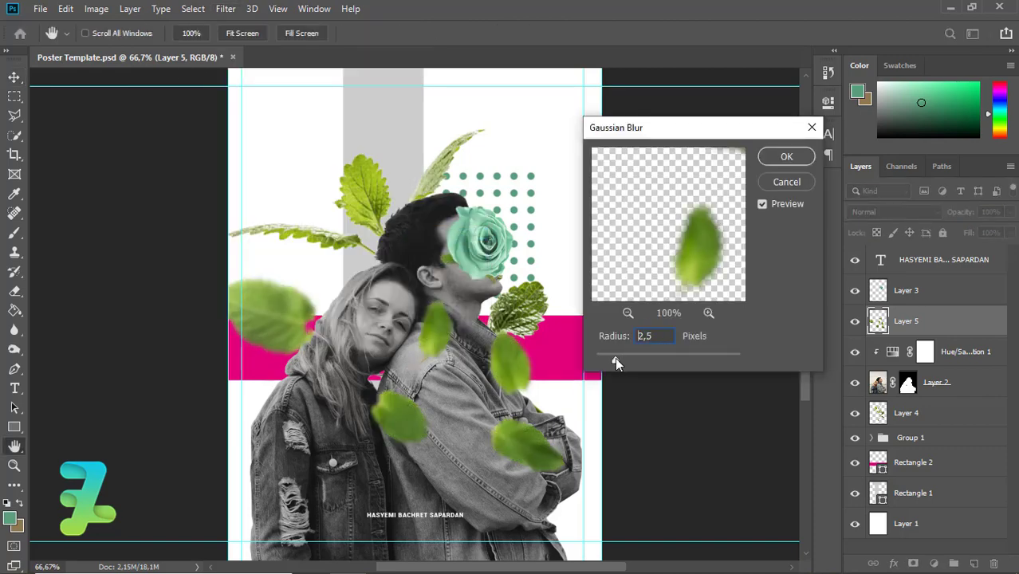
key("ctrl+z")
key("Return")
key("v")
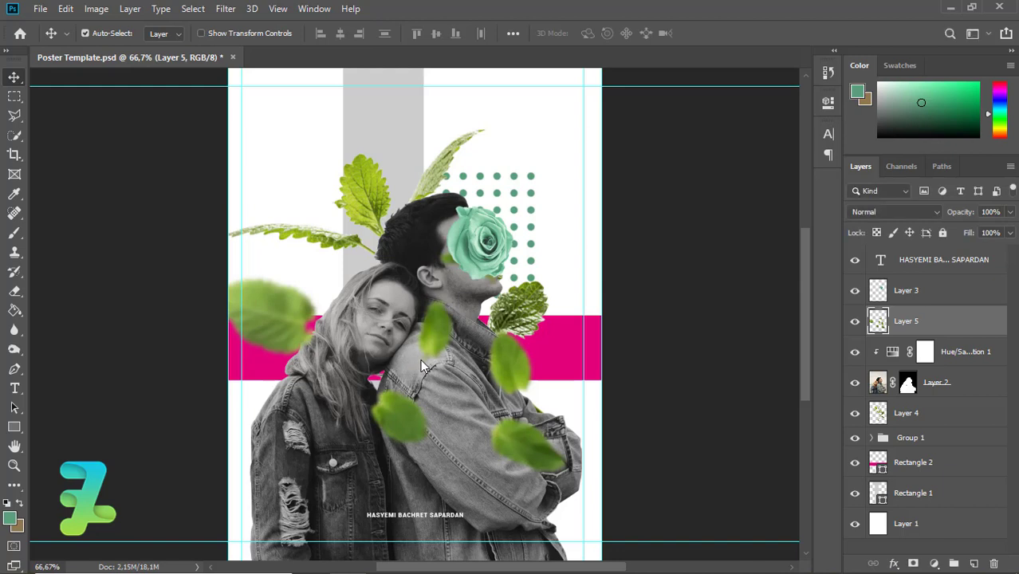
key("ctrl+z")
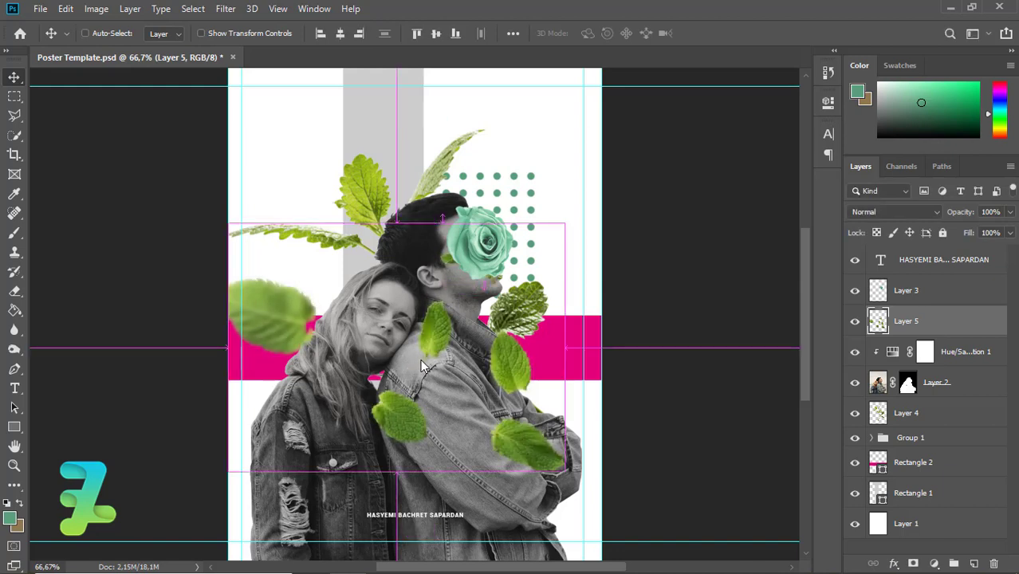
Step: Apply a slight Gaussian Blur to only the selected leaf between the two jackets and clear the selection
left_click(226, 9)
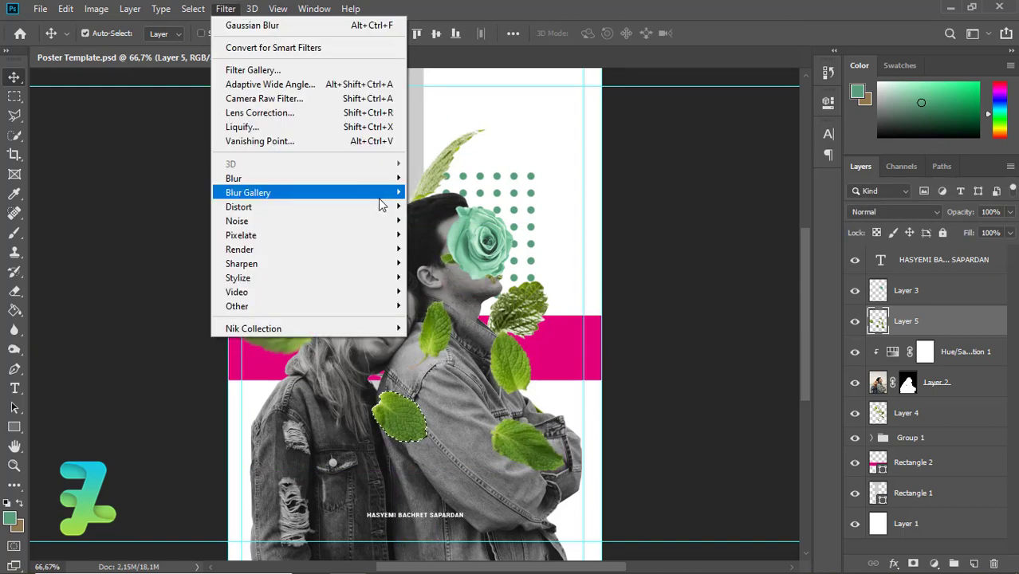
mouse_move(373, 180)
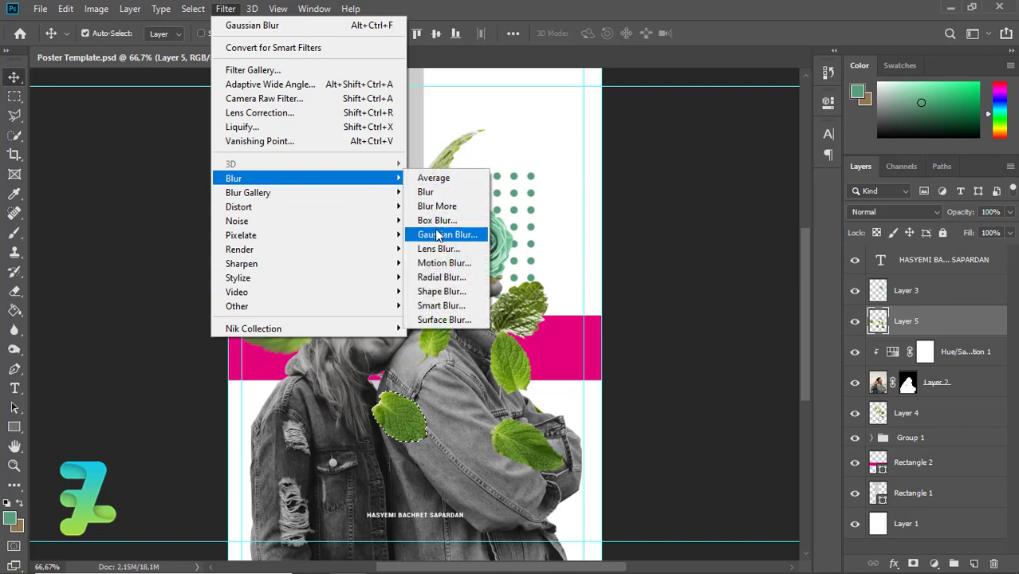
left_click(437, 235)
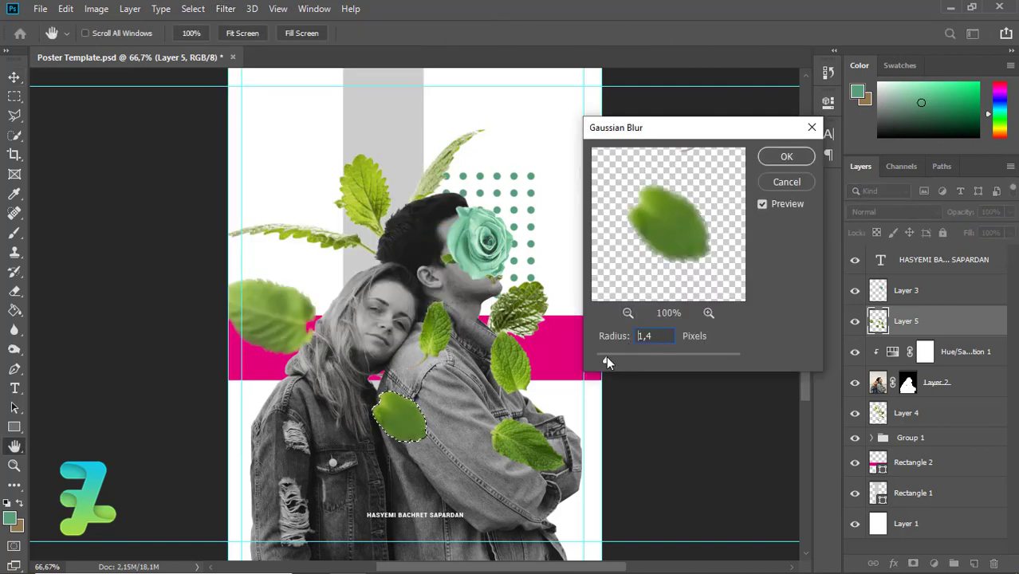
left_click_drag(605, 358, 611, 358)
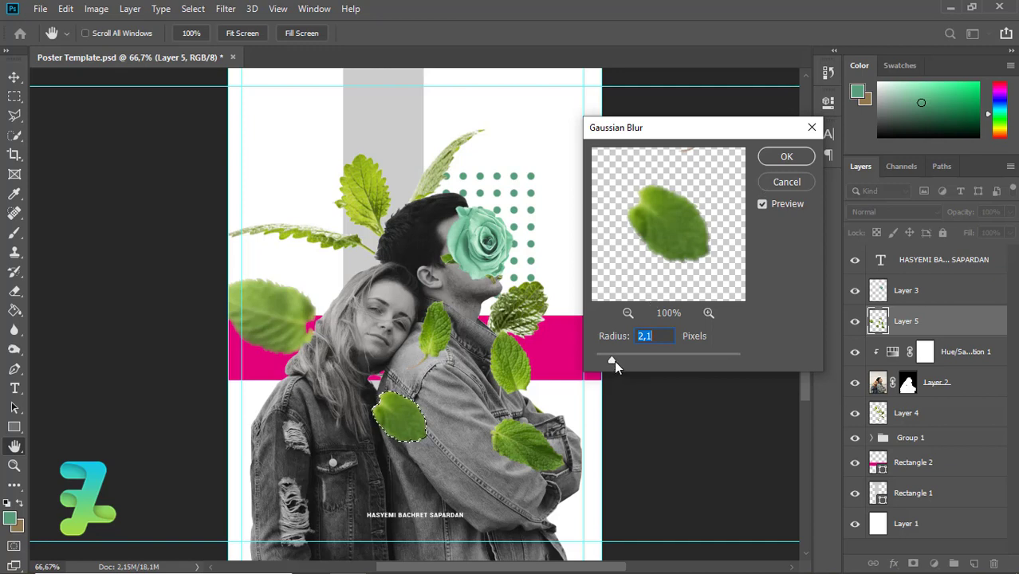
left_click_drag(614, 361, 609, 356)
left_click(767, 163)
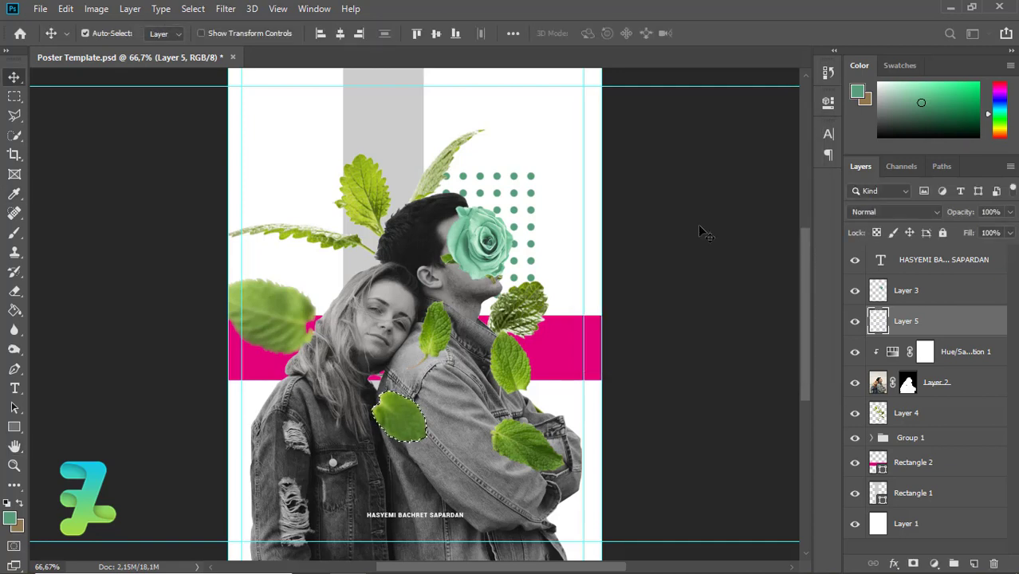
key("ctrl+d")
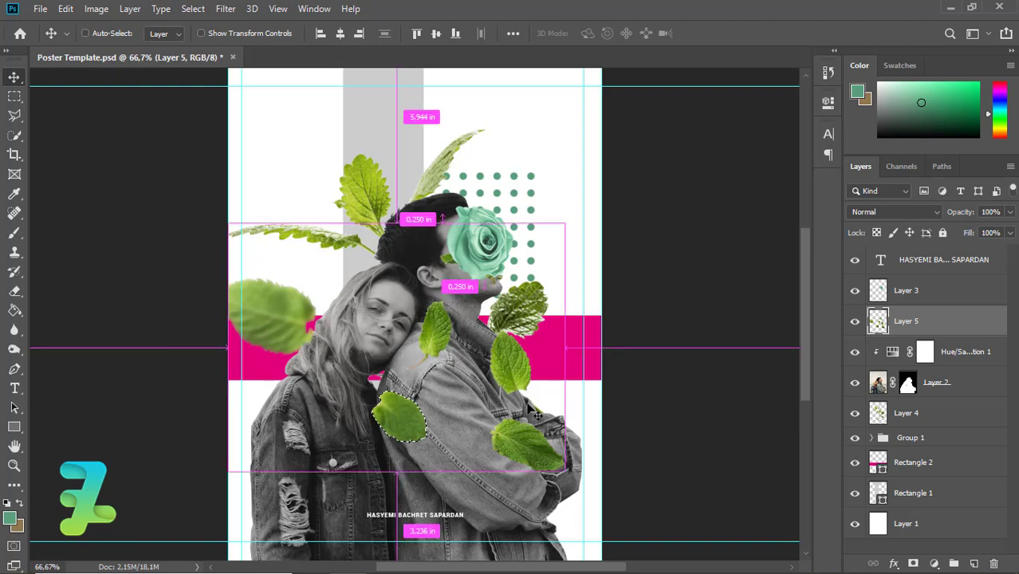
Step: Select the mint leaf on the man's forearm, move it to the poster's lower right edge, and enlarge it so it runs off the page
left_click(14, 117)
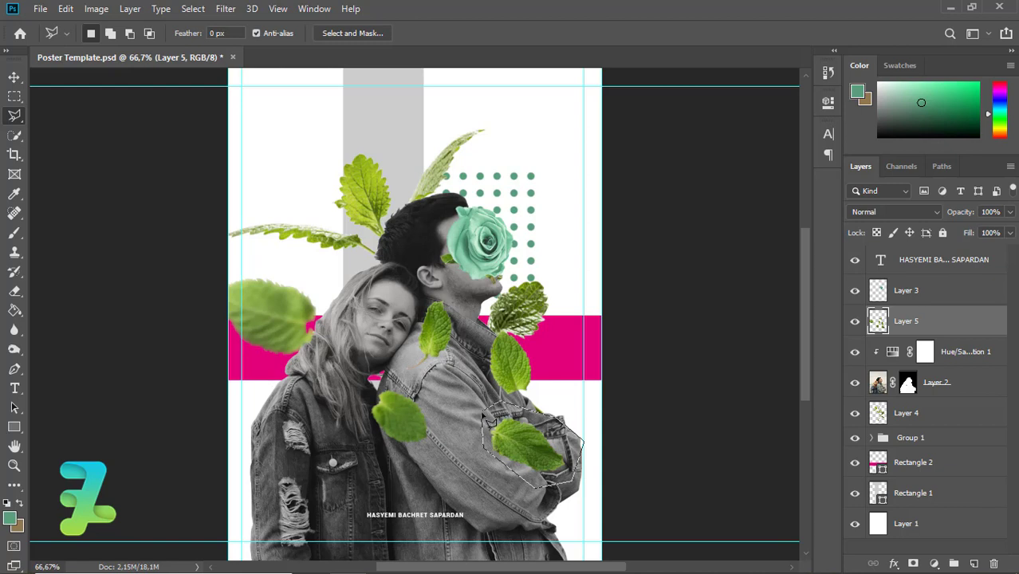
left_click(15, 78)
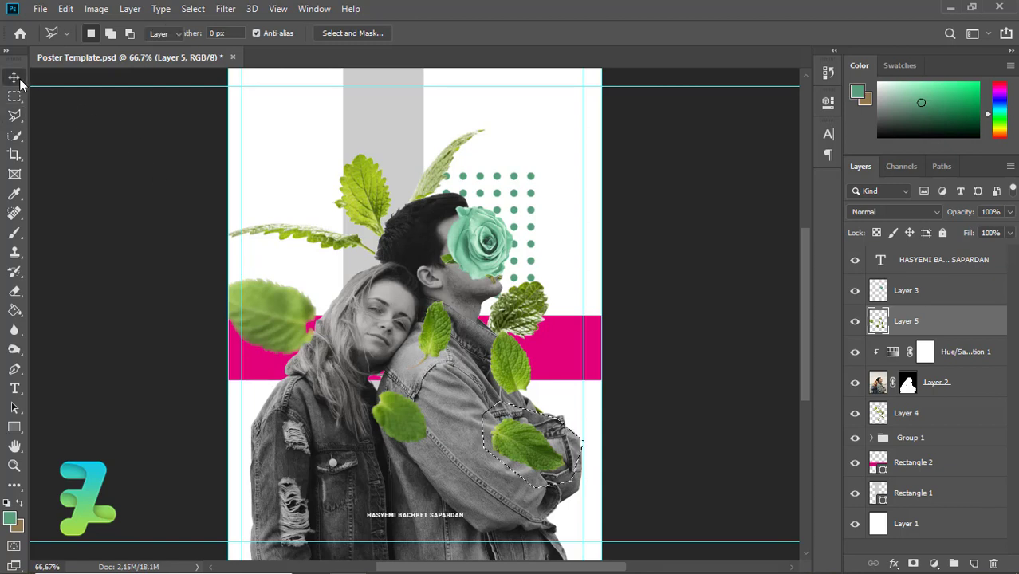
mouse_move(526, 441)
left_mouse_down()
mouse_move(567, 496)
mouse_move(607, 478)
mouse_move(624, 435)
left_mouse_up()
key("ctrl+t")
key("Return")
left_click_drag(562, 466, 572, 481)
key("ctrl+d")
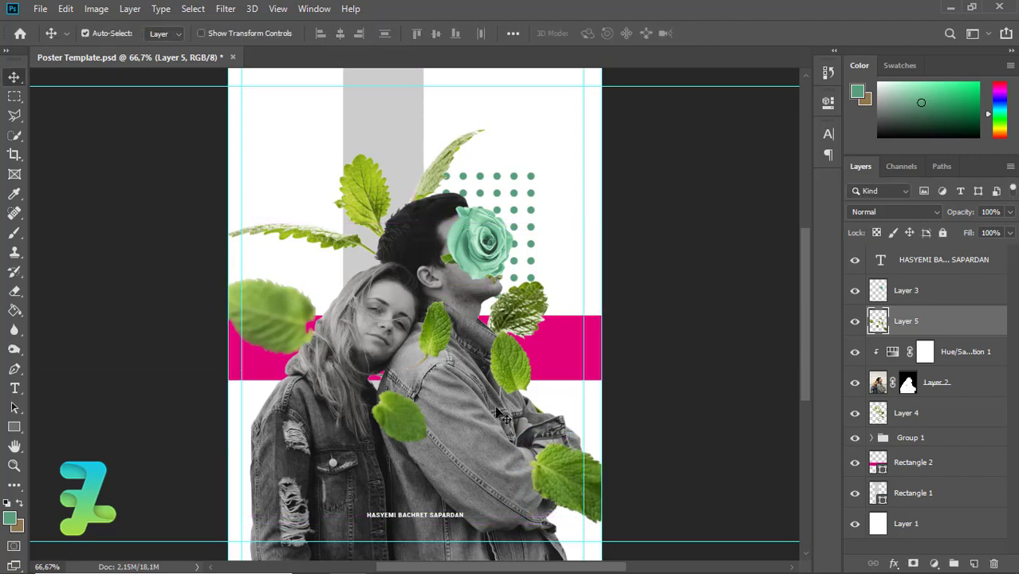
Step: Reselect the leaf at the lower right edge, apply a Gaussian Blur with a 3.7-pixel radius, and clear the selection
key("ctrl+shift+d")
left_click(224, 8)
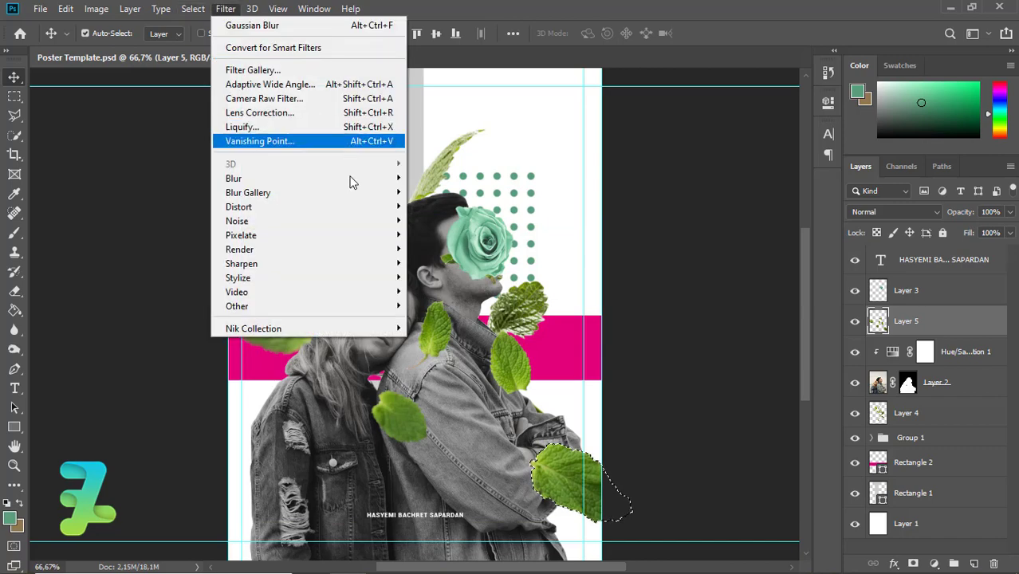
mouse_move(352, 180)
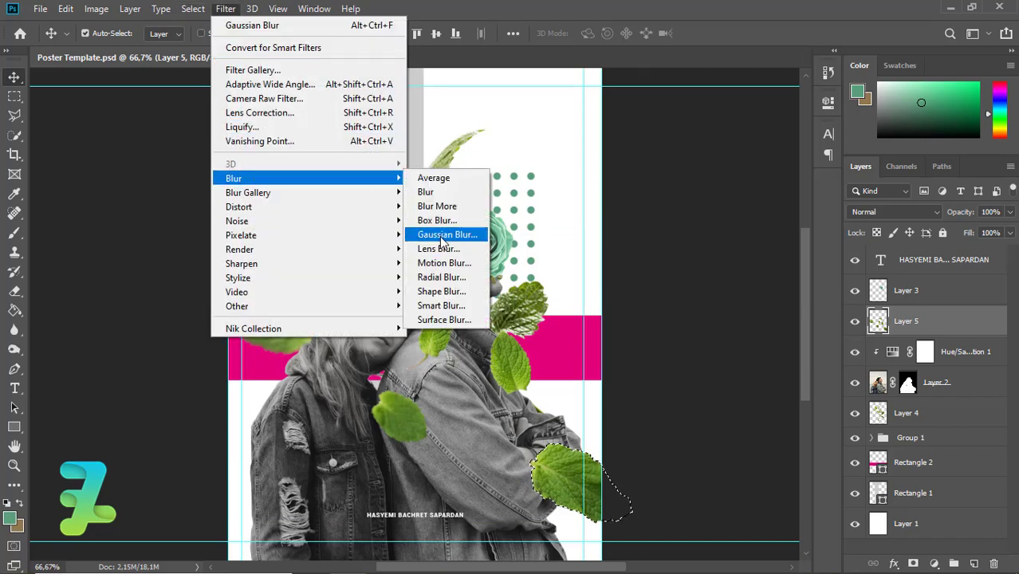
left_click(442, 236)
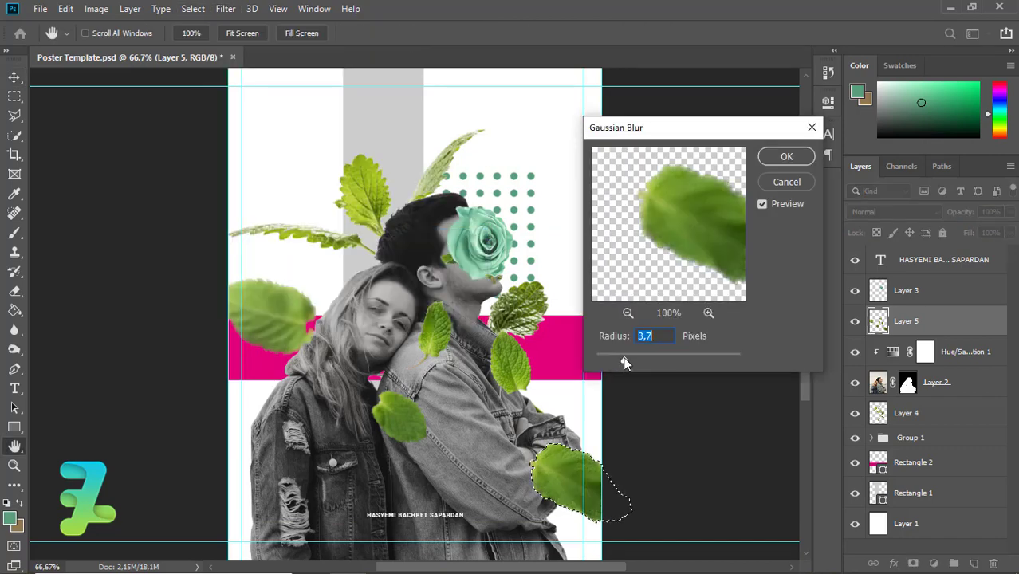
left_click(771, 162)
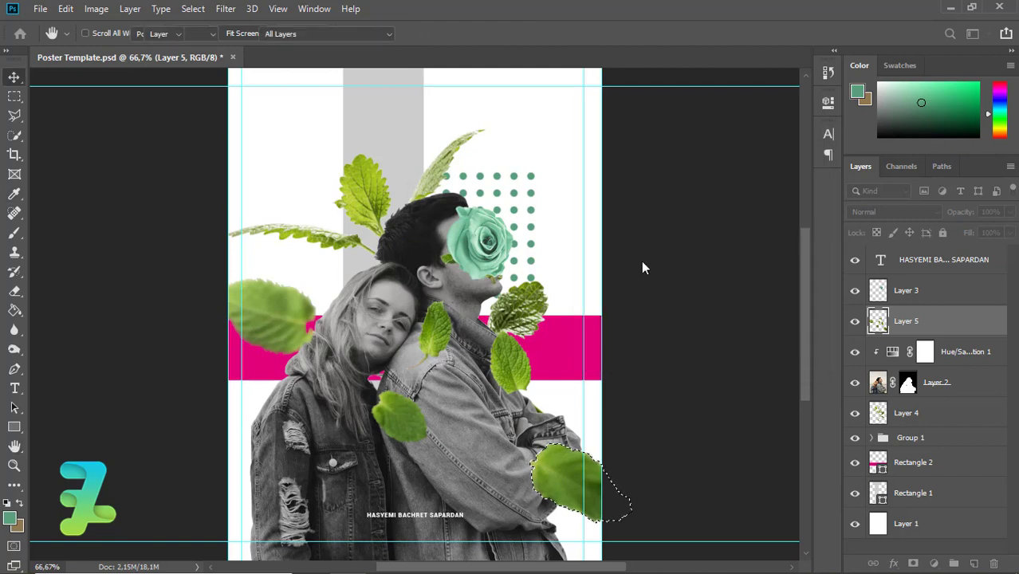
key("v")
key("ctrl+d")
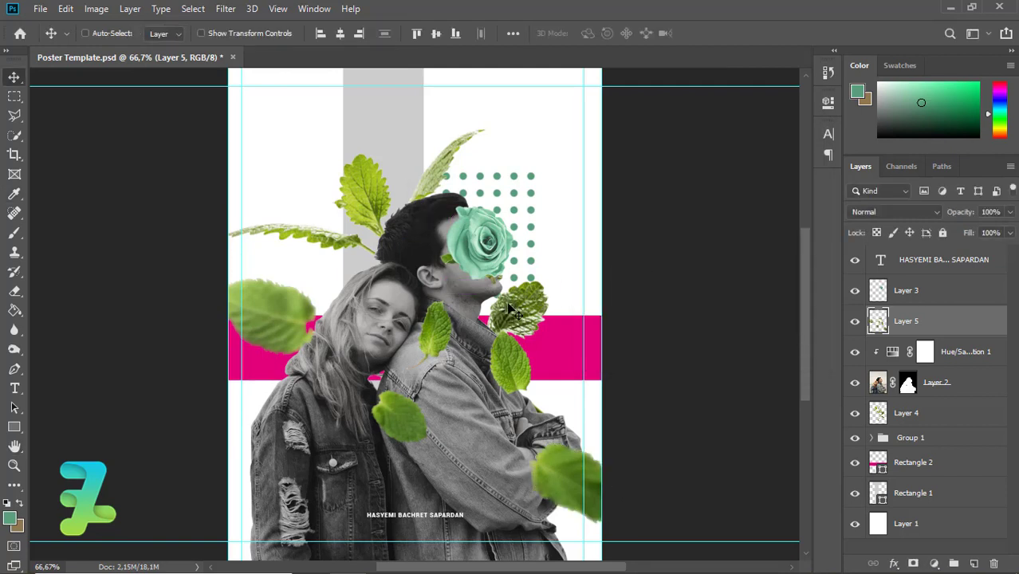
Step: Lasso the mint leaf beside the man's collar, shift it slightly down and right toward his arm, and clear the selection
left_click(15, 116)
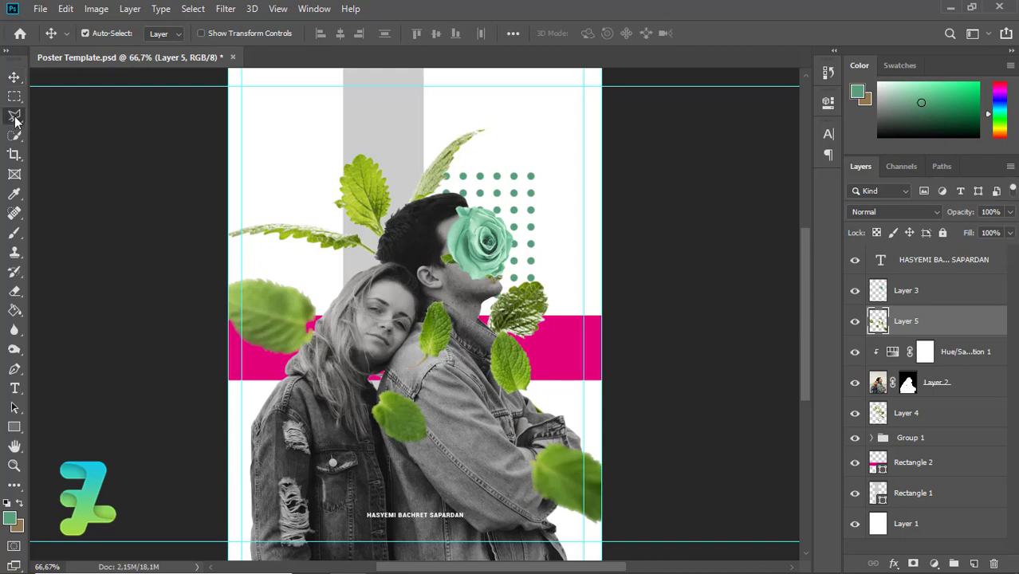
left_click(488, 329)
left_click(484, 381)
left_click(494, 399)
left_click(520, 413)
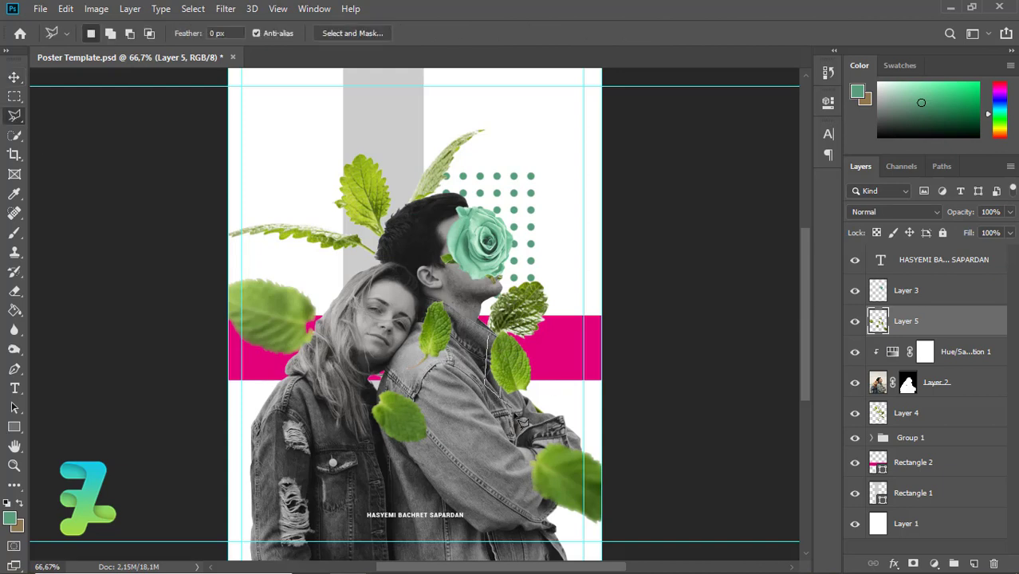
left_click(552, 396)
left_click(550, 341)
left_click(533, 327)
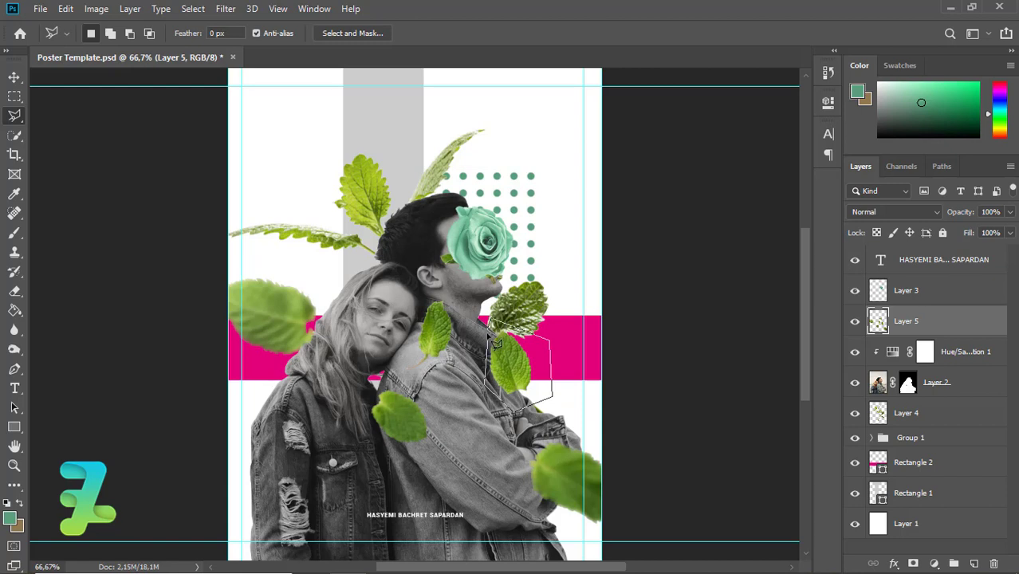
key("Escape")
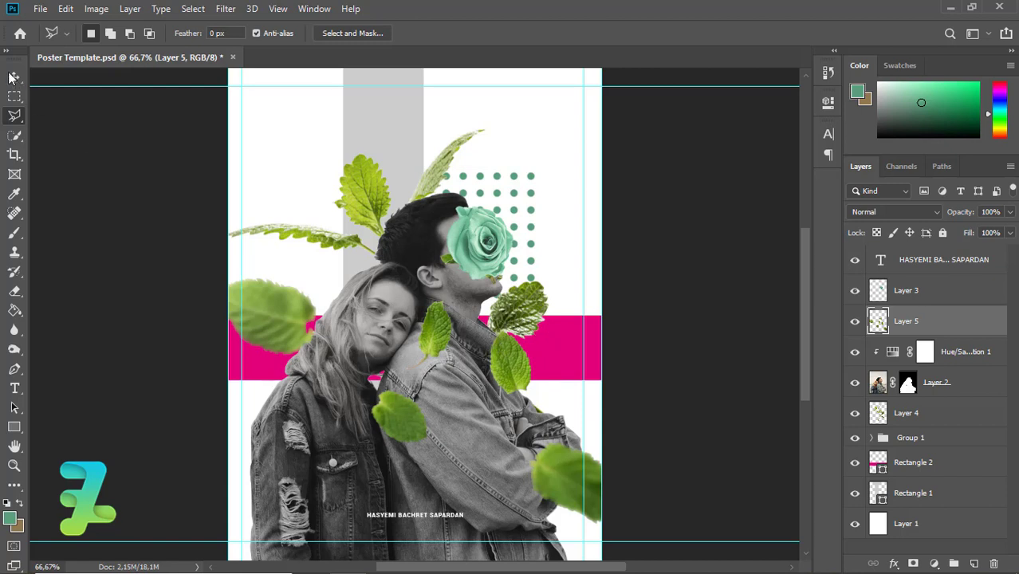
key("v")
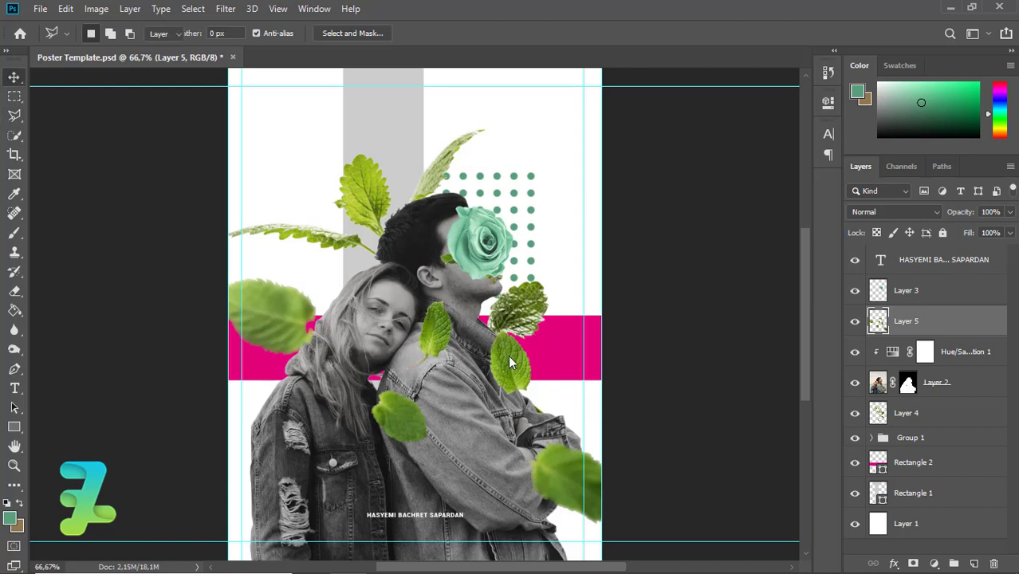
mouse_move(512, 364)
left_mouse_down()
mouse_move(537, 368)
mouse_move(528, 371)
left_mouse_up()
key("ctrl")
key("ctrl+d")
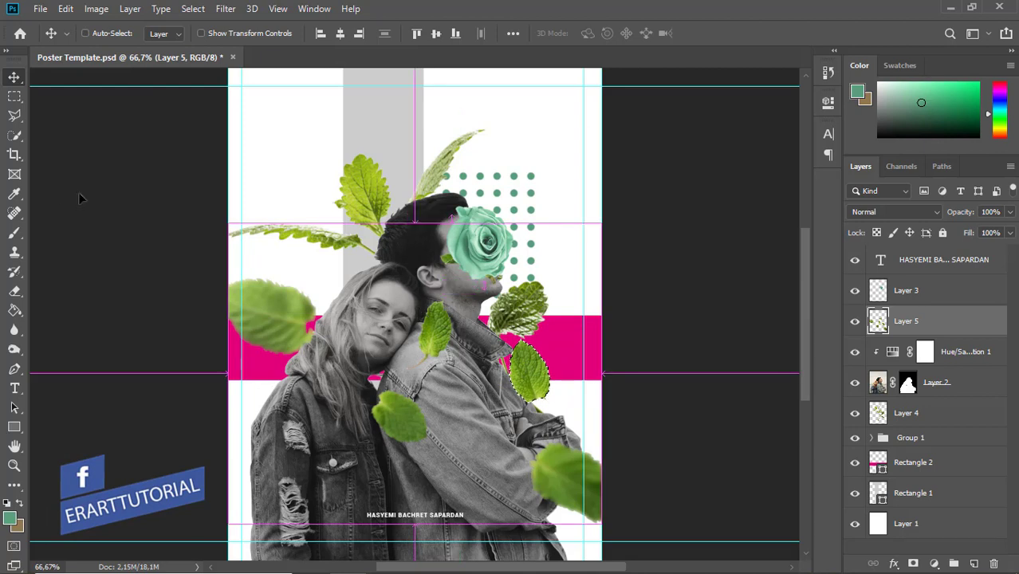
Step: Lasso the mint leaf on the man's shoulder, move it up to the top of the woman's head, and clear the selection
key("l")
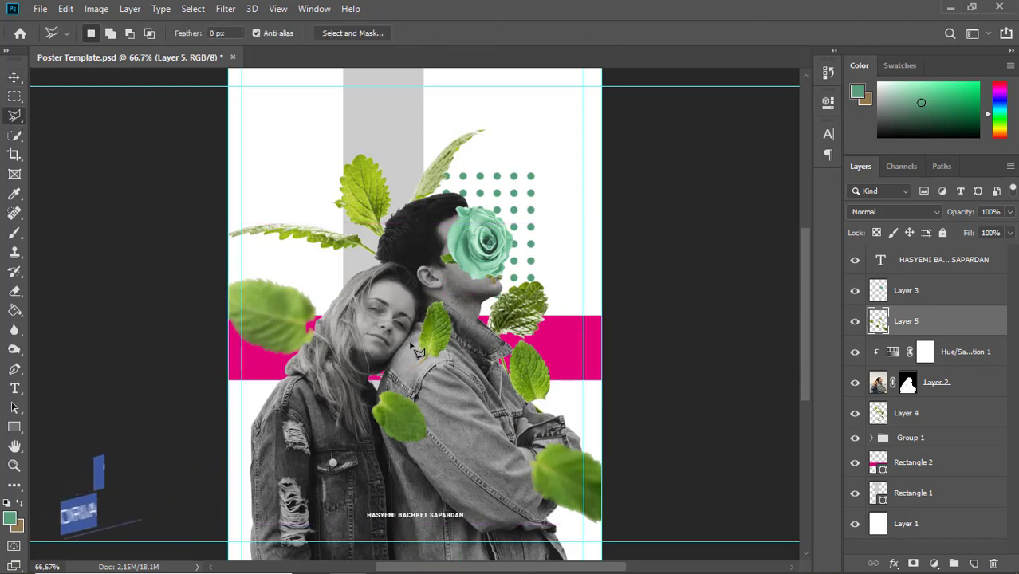
left_click(417, 297)
left_click(414, 358)
left_click(448, 367)
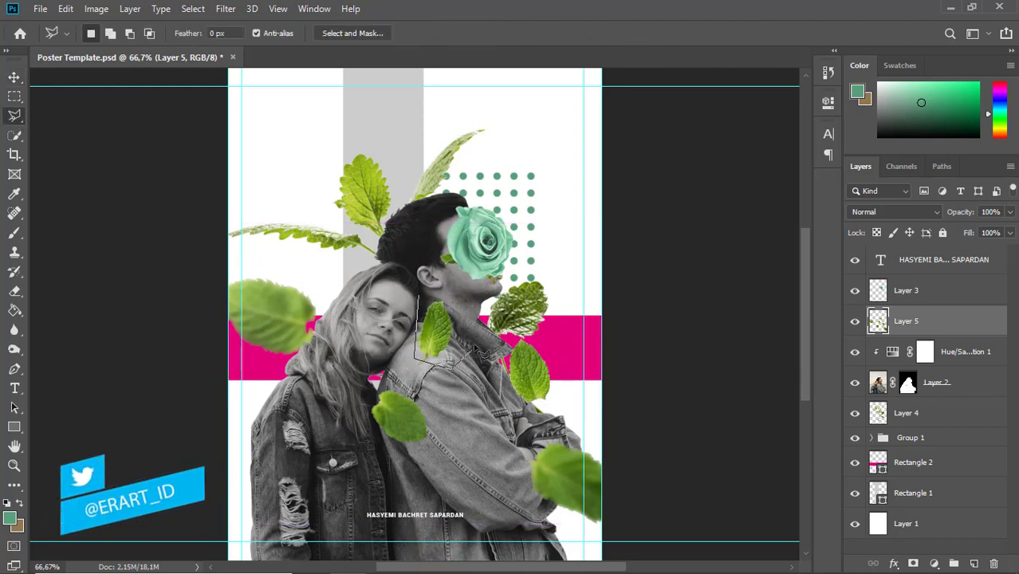
left_click(473, 346)
left_click(457, 293)
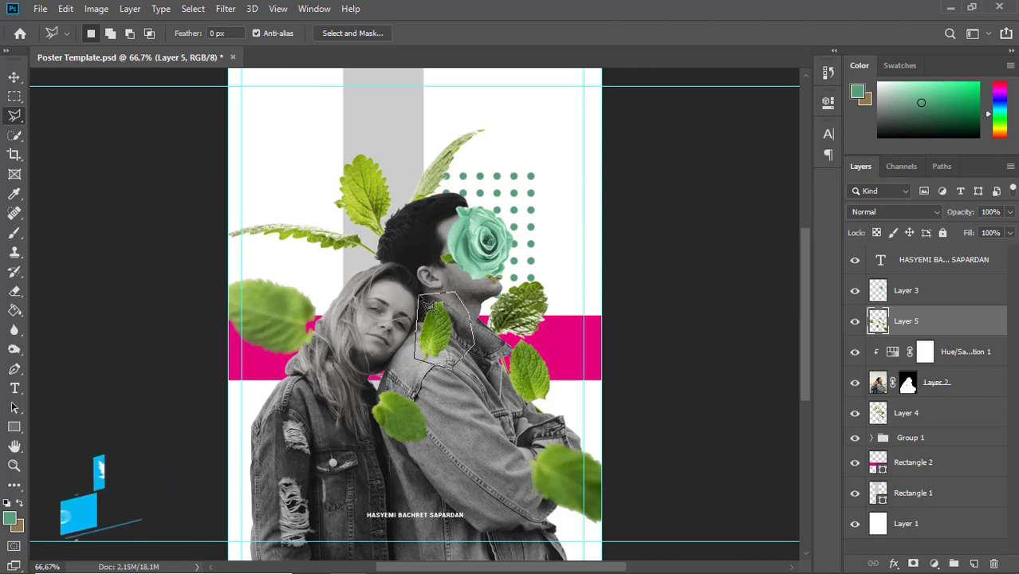
left_click(418, 297)
key("v")
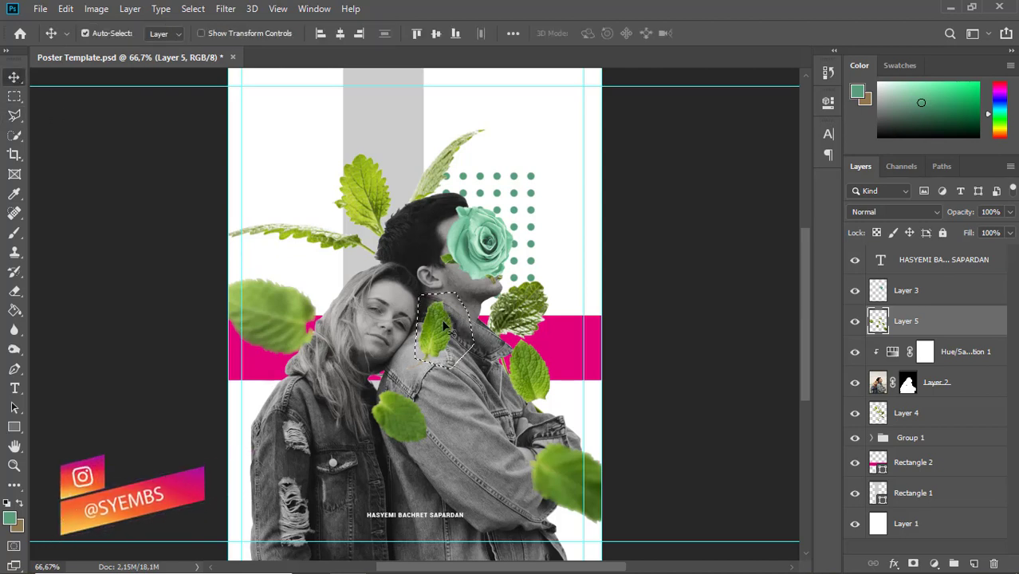
left_click_drag(442, 331, 390, 268)
key("ctrl+d")
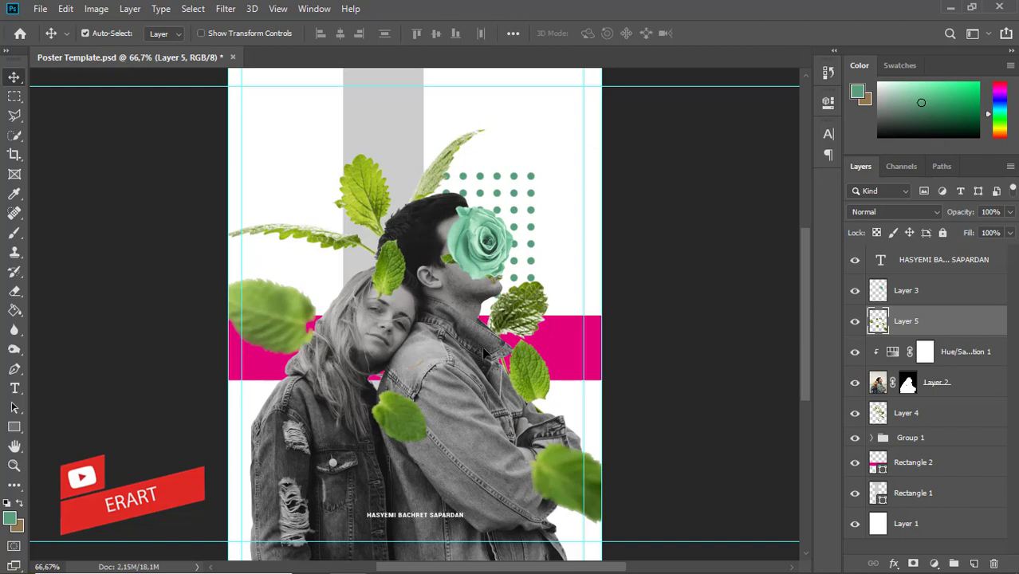
Step: Add a new layer above the rose layer and draw a circle about 188 px wide over the woman's head
left_click(923, 302)
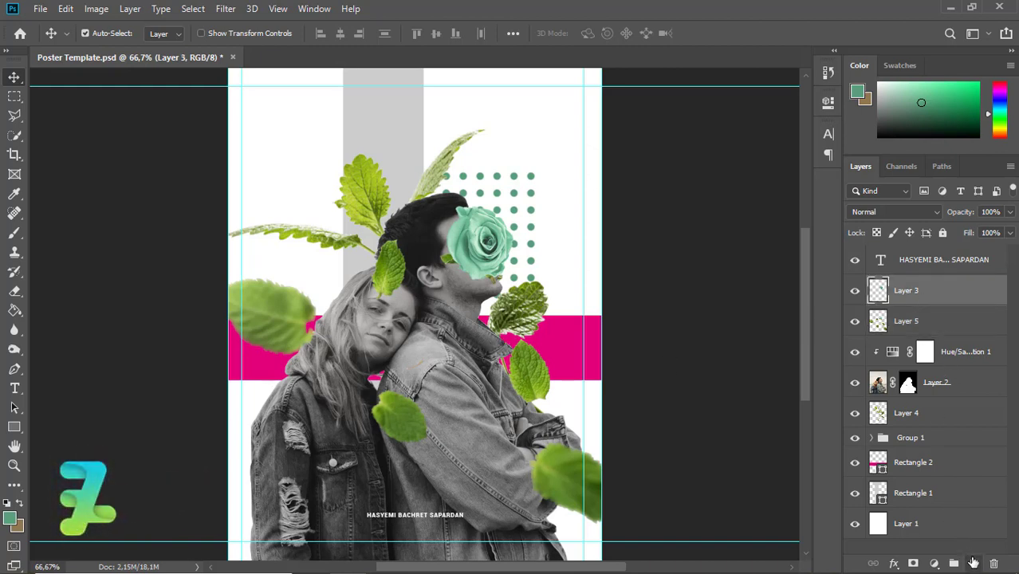
left_click(973, 563)
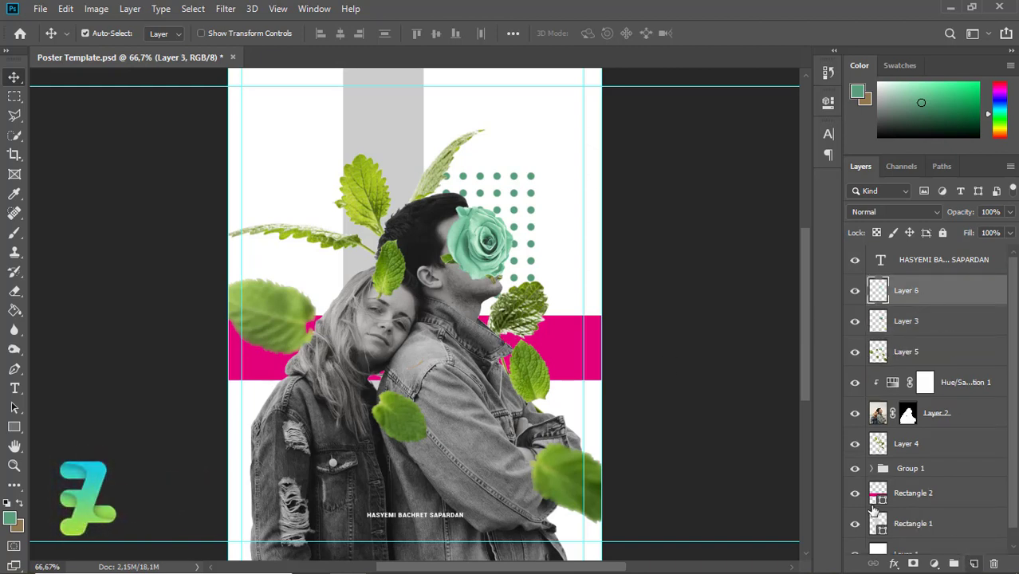
left_click(14, 427)
left_click(48, 429)
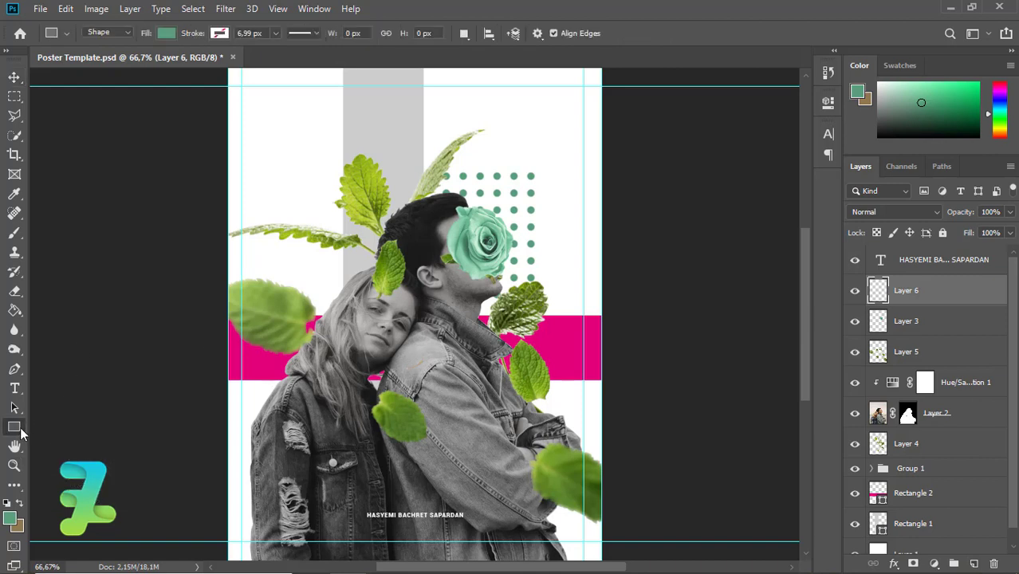
right_click(15, 427)
left_click(49, 456)
left_click_drag(302, 219, 393, 317)
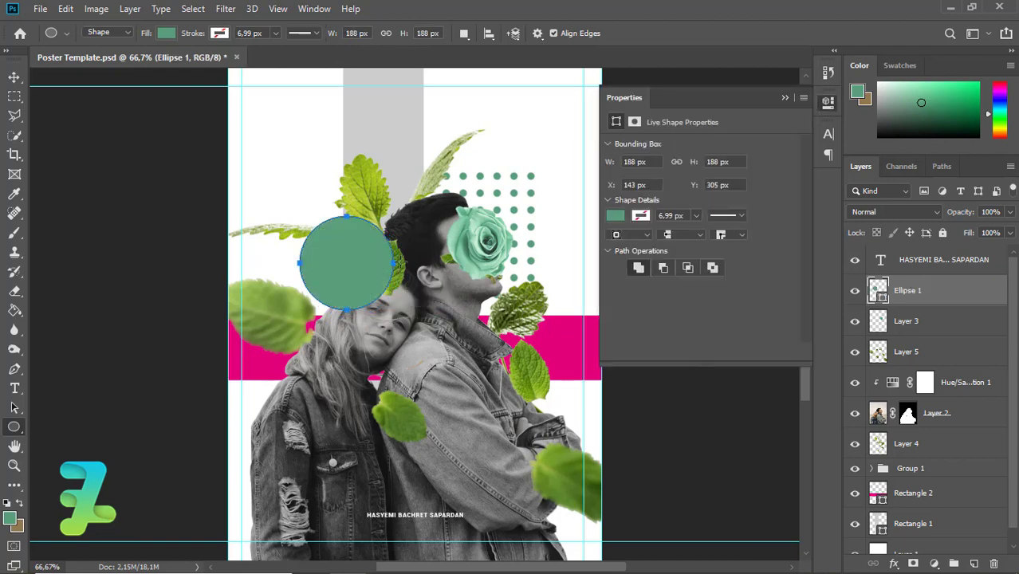
Step: Change the circle's fill to the orange #ffae20
left_click(615, 214)
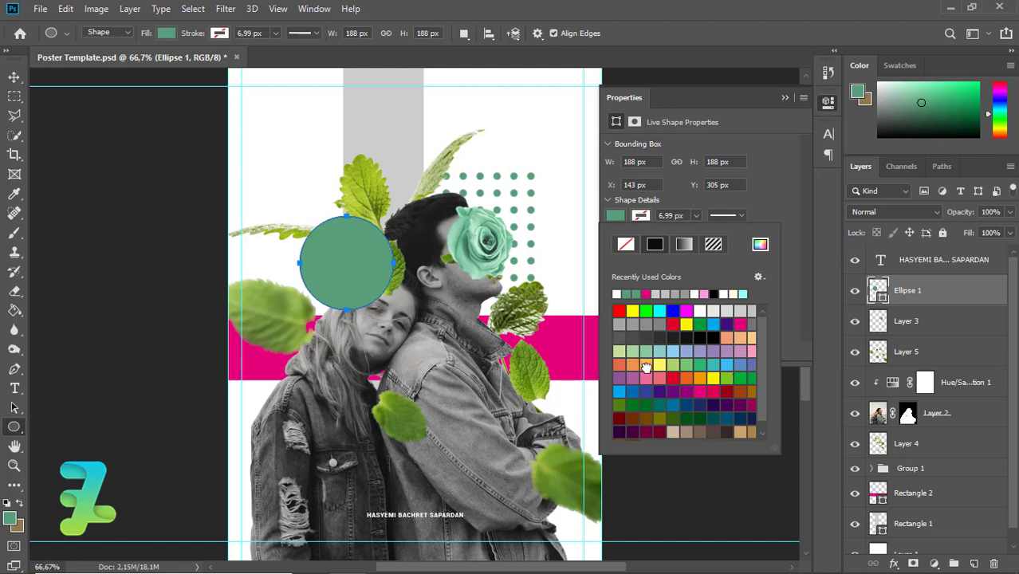
left_click(646, 366)
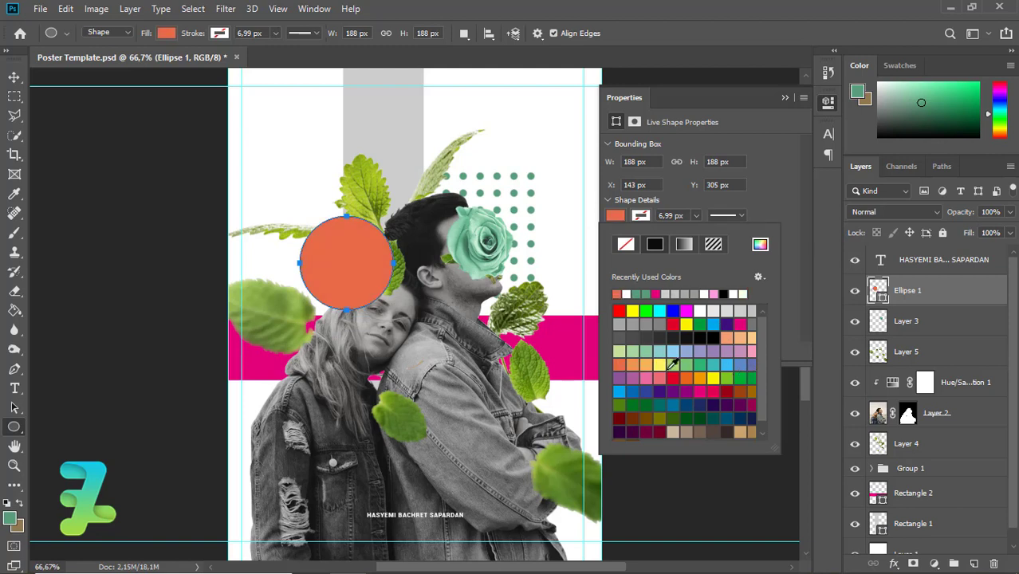
left_click(760, 244)
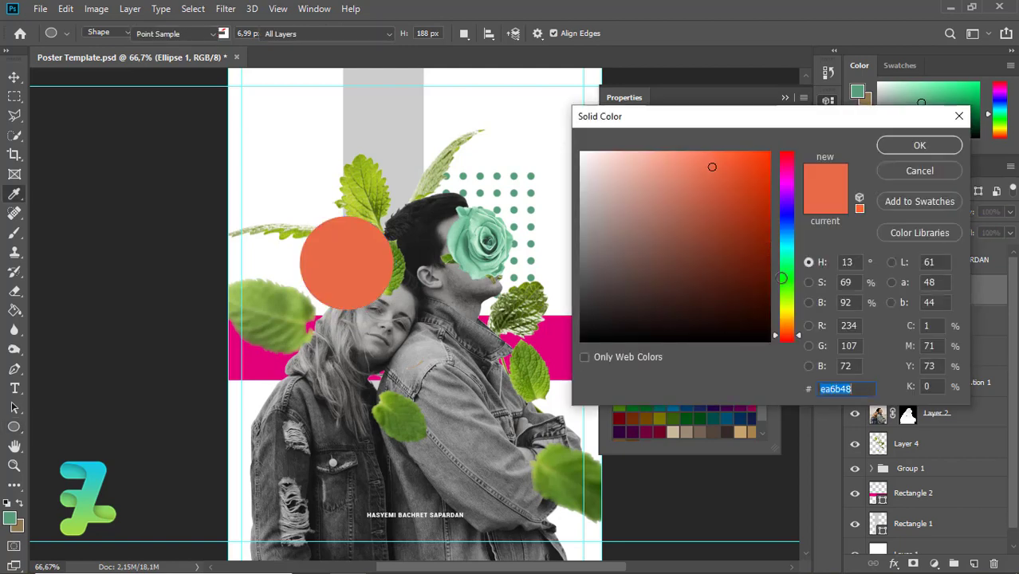
left_click(787, 323)
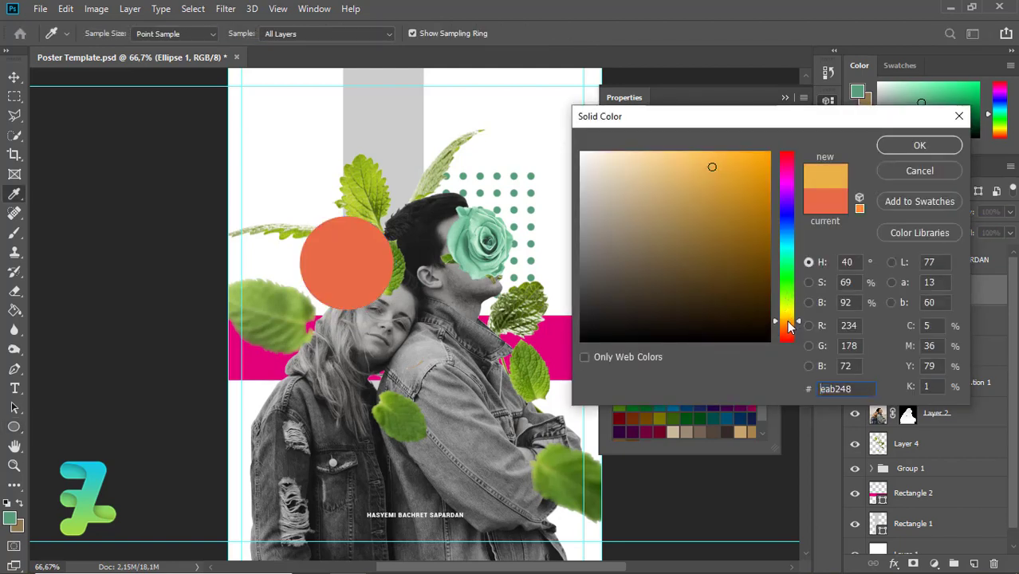
left_click(786, 320)
left_click_drag(705, 173, 746, 150)
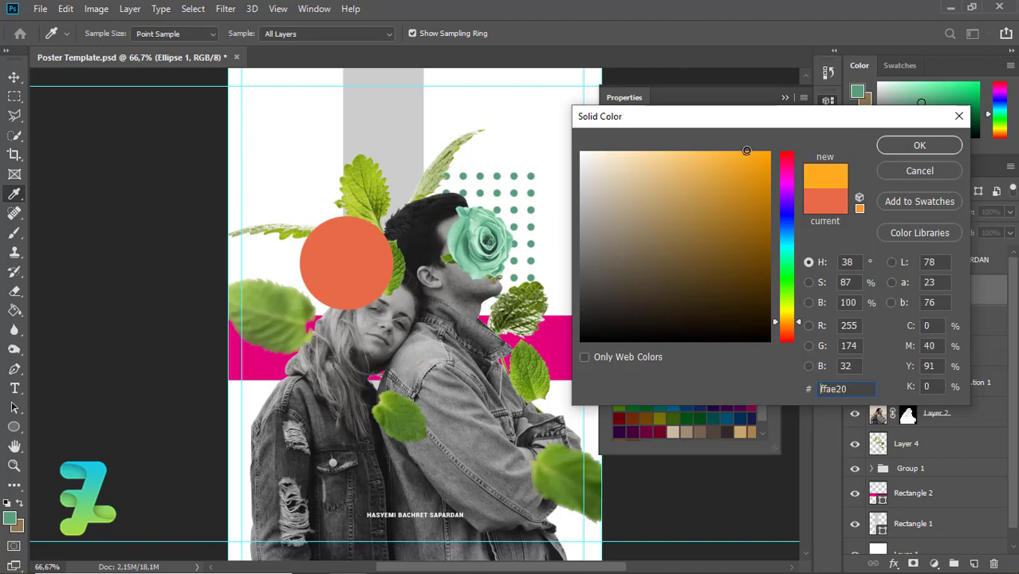
left_click(917, 145)
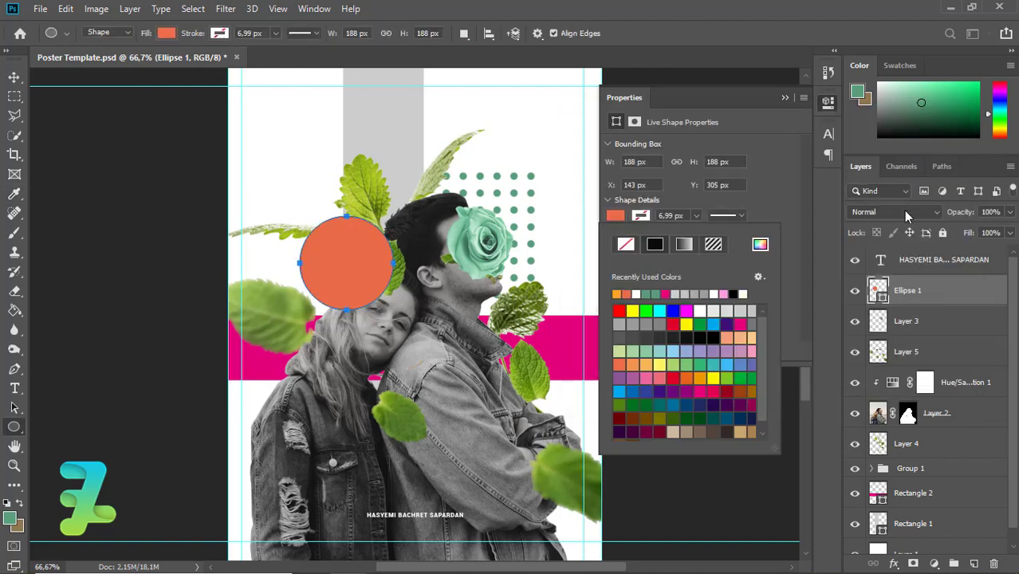
Step: Set the orange circle layer's blending mode to Multiply
left_click(905, 211)
left_click(905, 211)
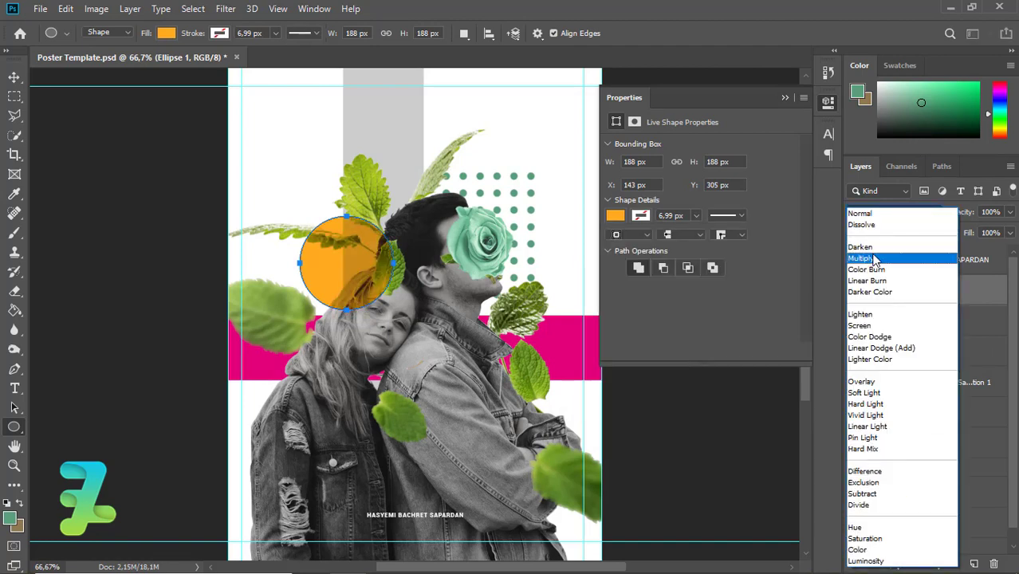
left_click(874, 259)
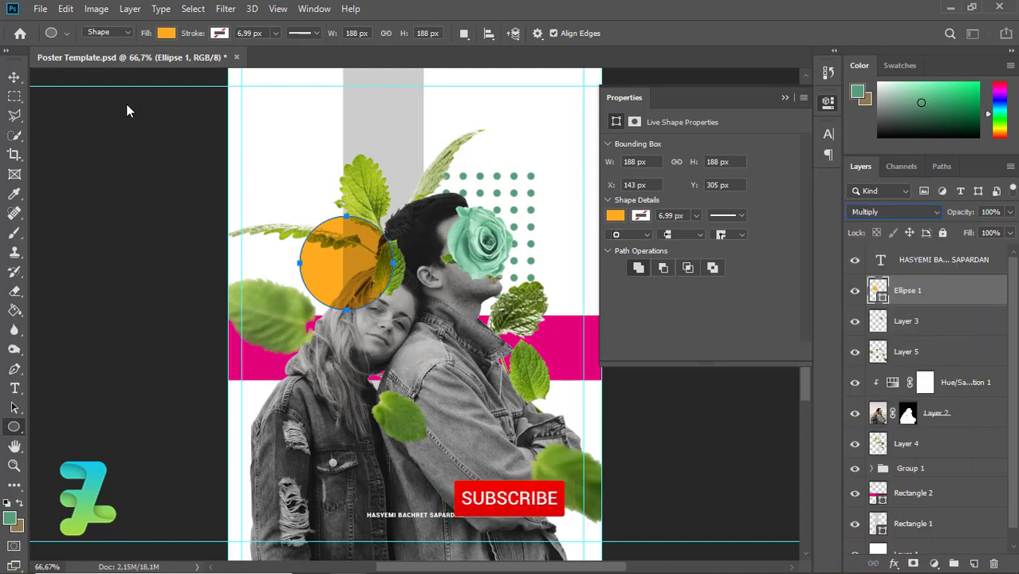
Step: Duplicate the orange circle and move the copy onto the man's forearm, overlapping the blurred leaf
left_click(13, 77)
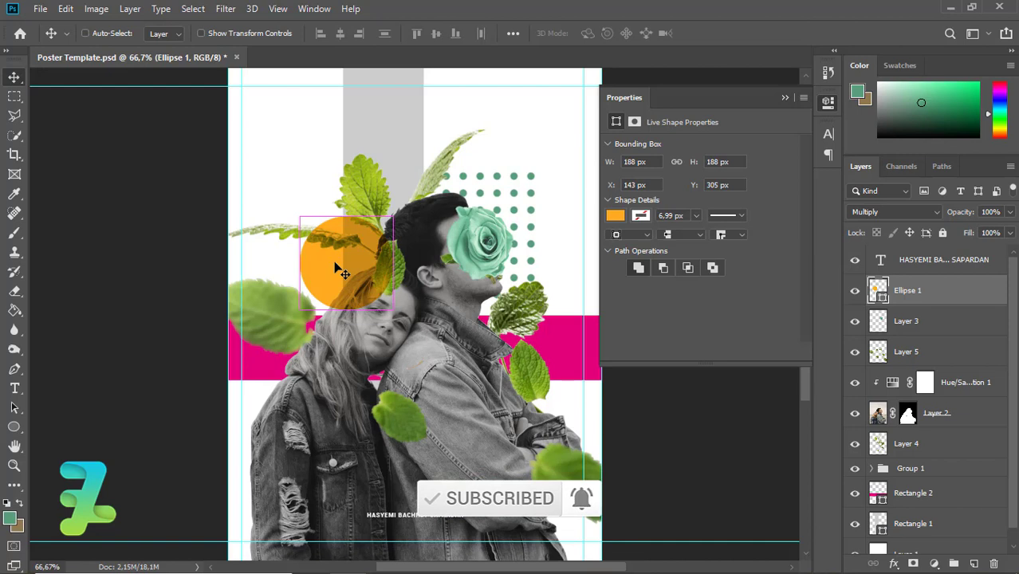
key("ctrl+j")
left_click_drag(341, 273, 504, 474)
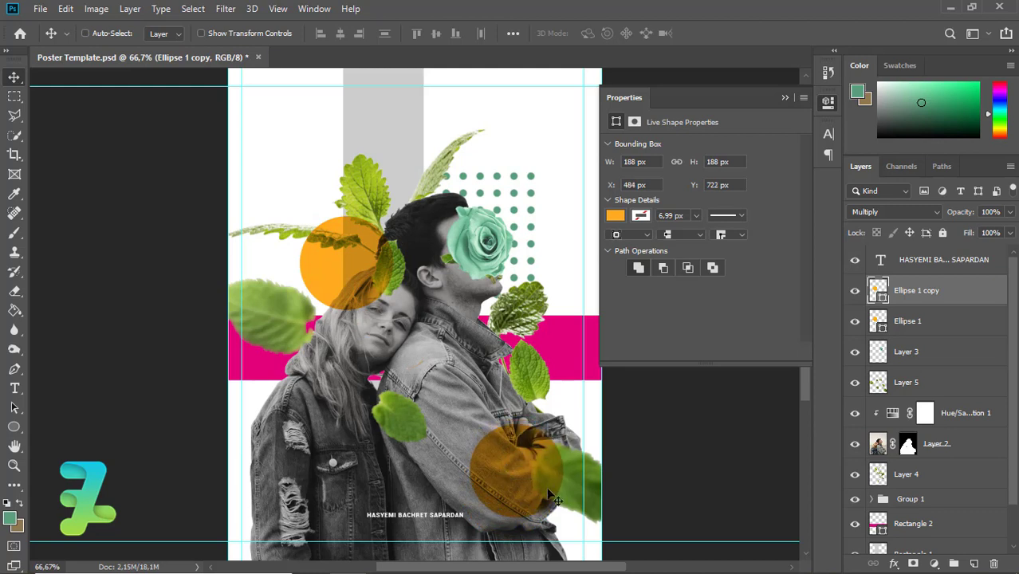
left_click(785, 97)
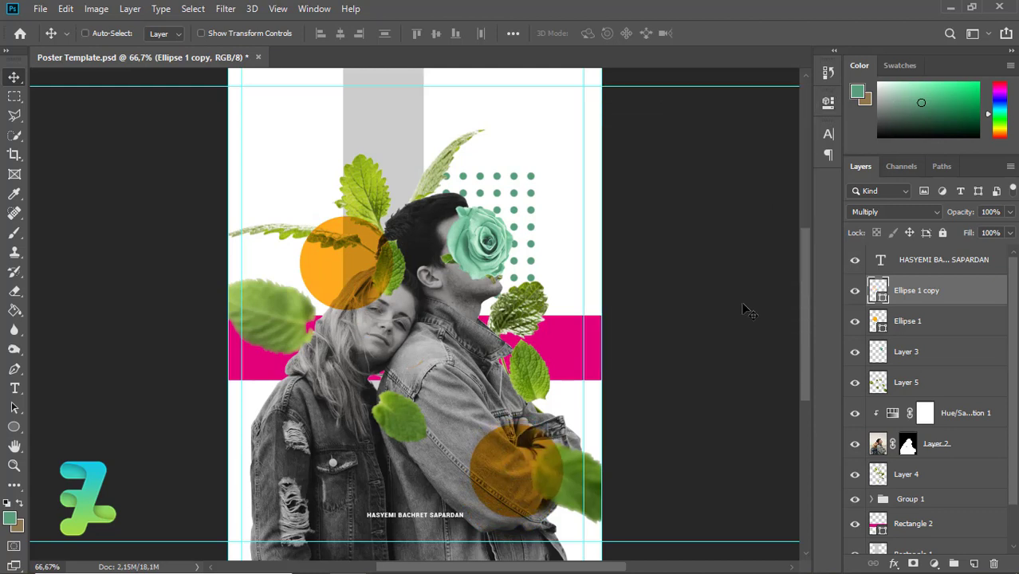
key("ctrl+minus")
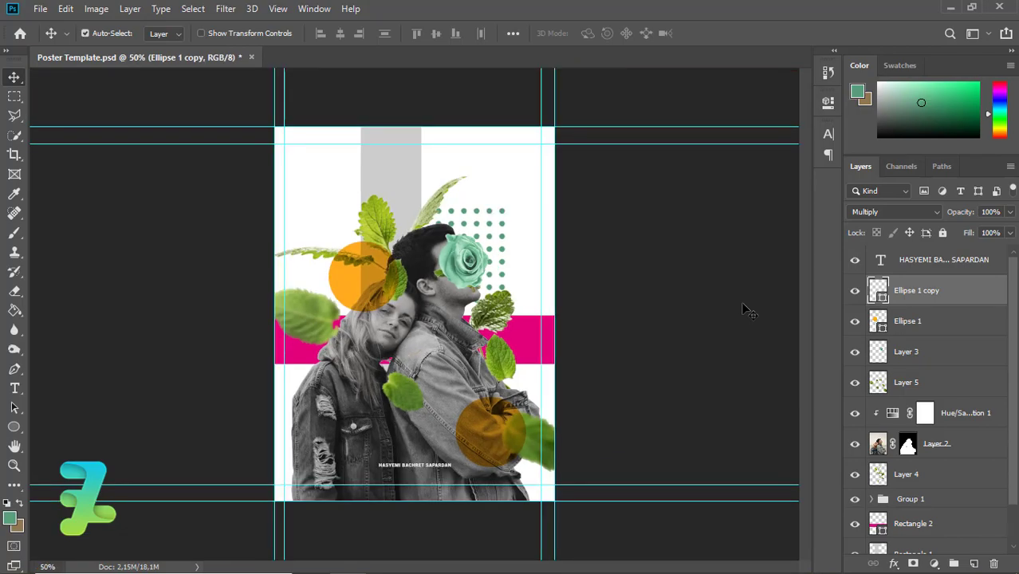